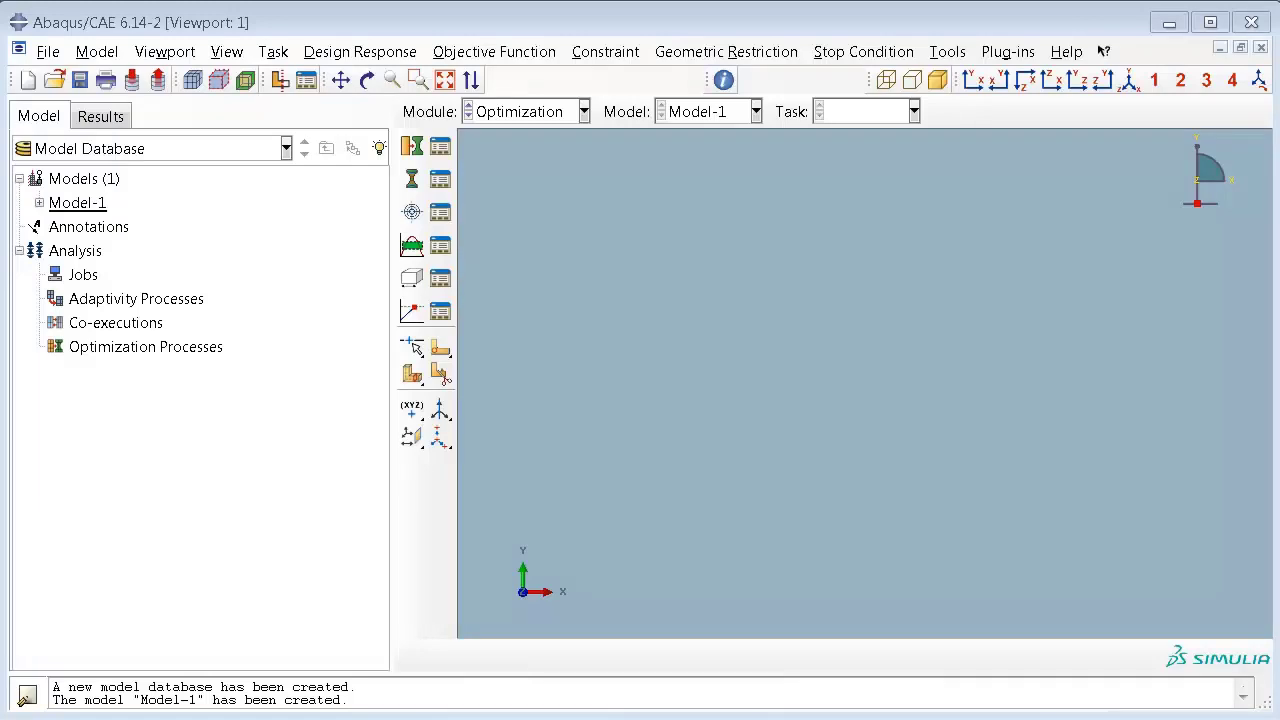
# Import hub_analysis.inp as a new model, showing its meshed hub assembly.
pyautogui.click(50, 54)
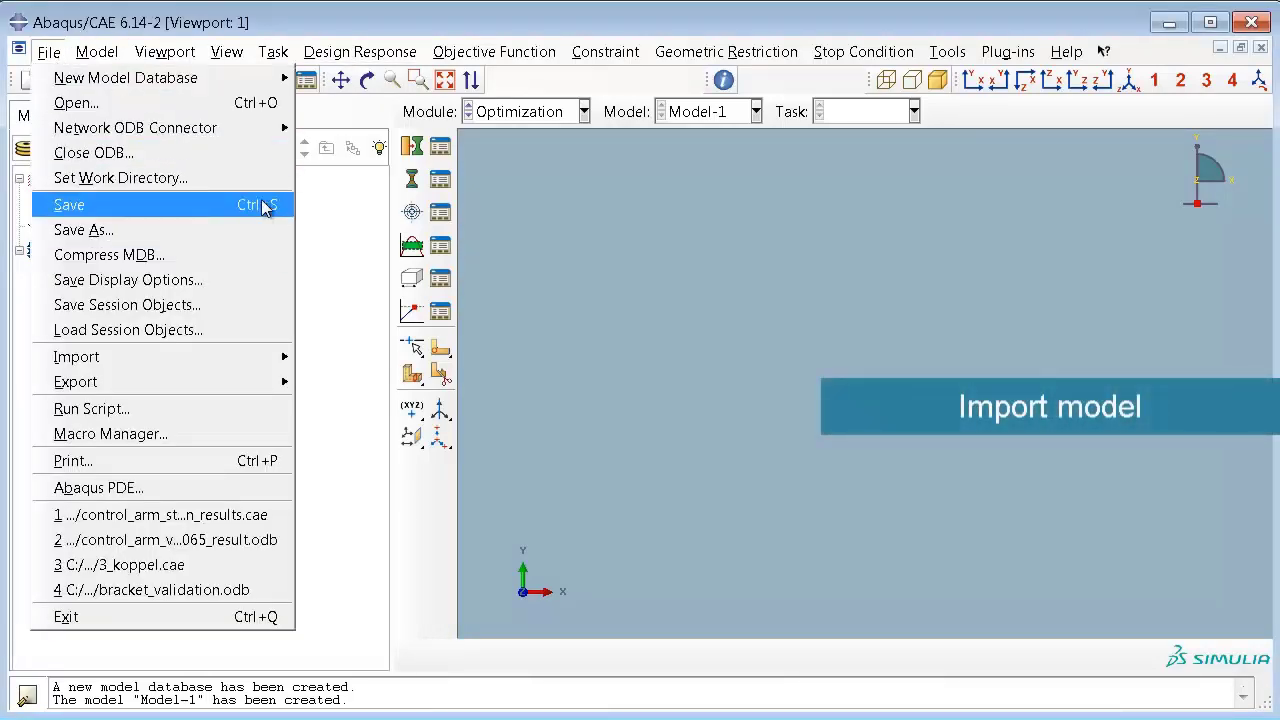
pyautogui.moveTo(272, 356)
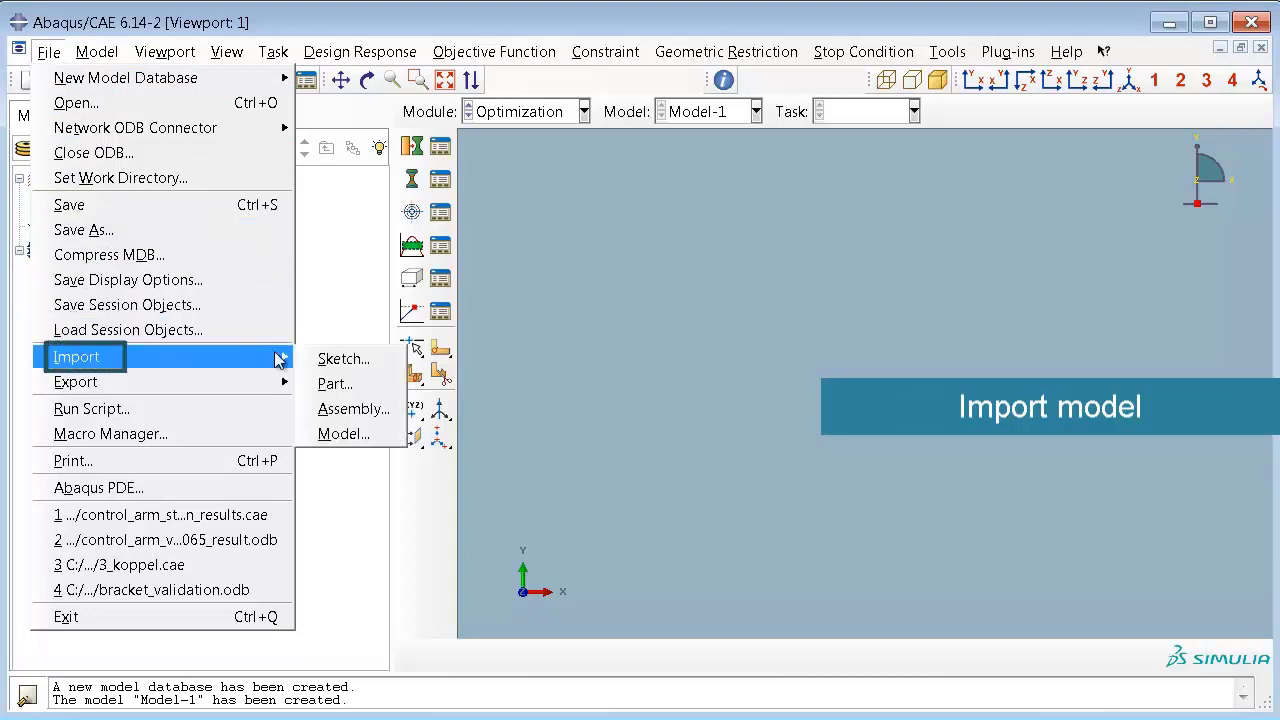
pyautogui.click(400, 434)
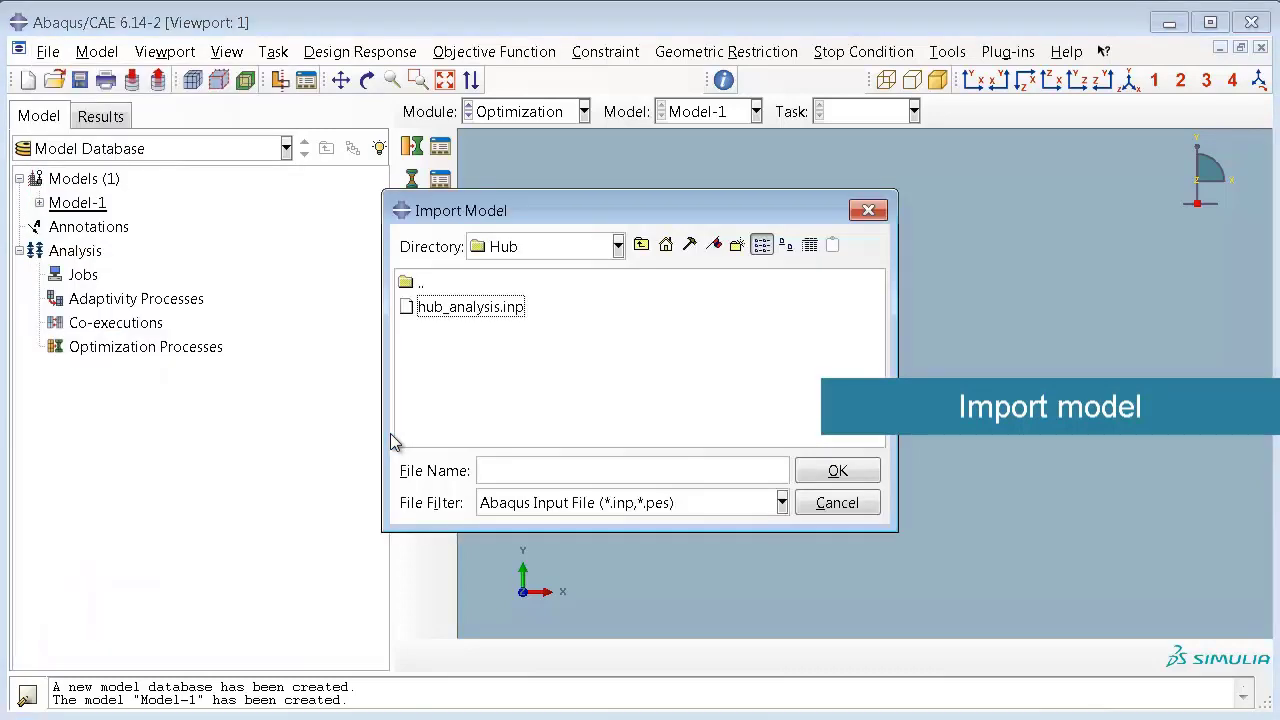
pyautogui.click(512, 316)
pyautogui.click(872, 482)
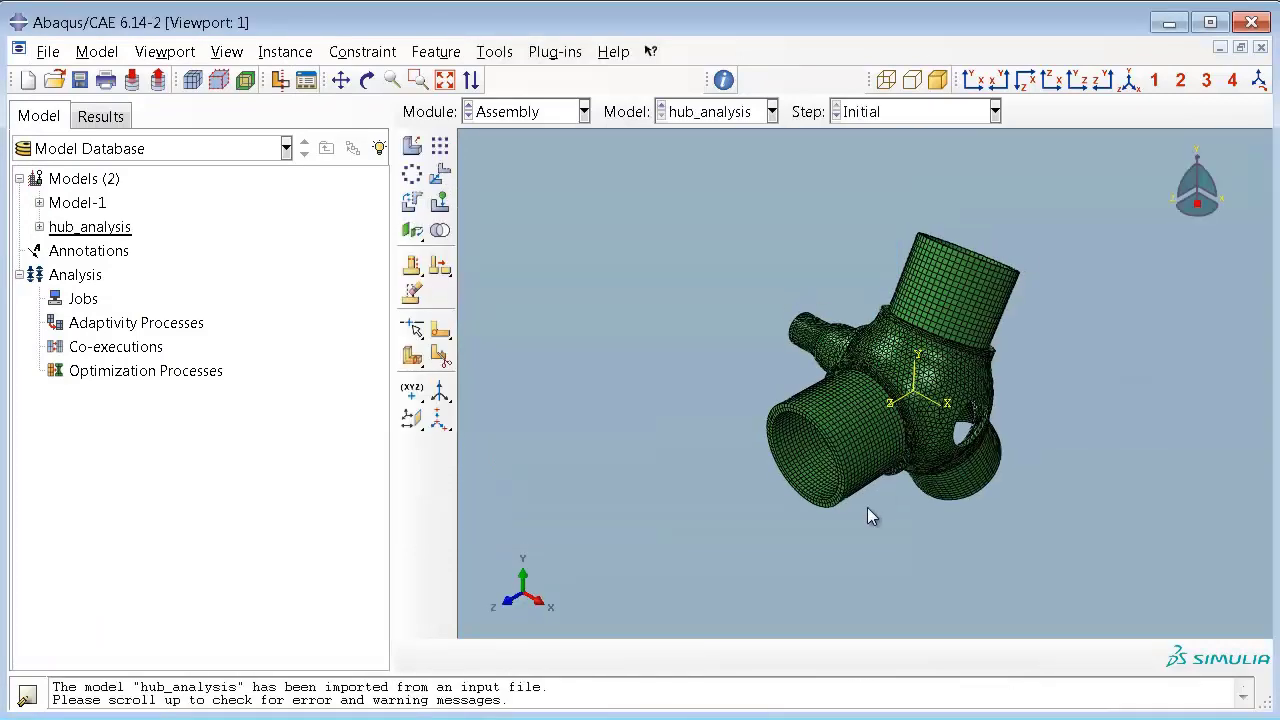
pyautogui.scroll(3, 867, 507)
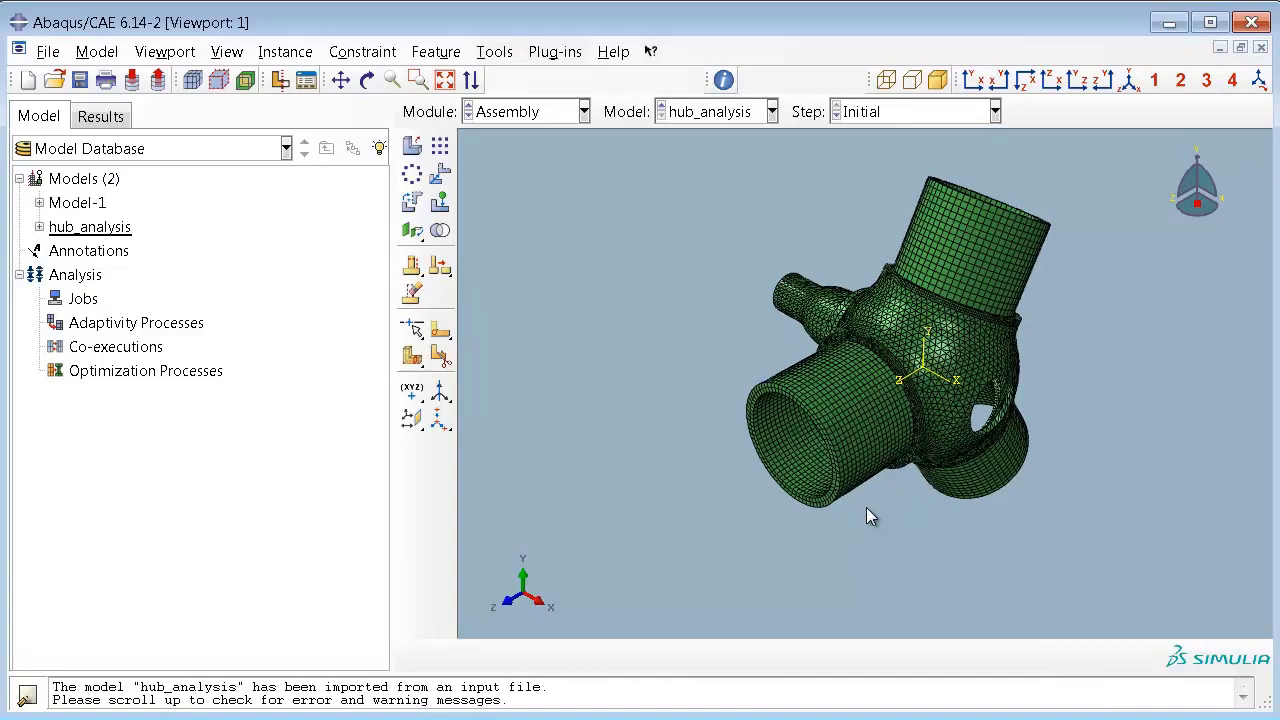
# Create a shape optimization task named Hub-shape in the hub_analysis model.
pyautogui.click(39, 228)
pyautogui.scroll(-3, 165, 563)
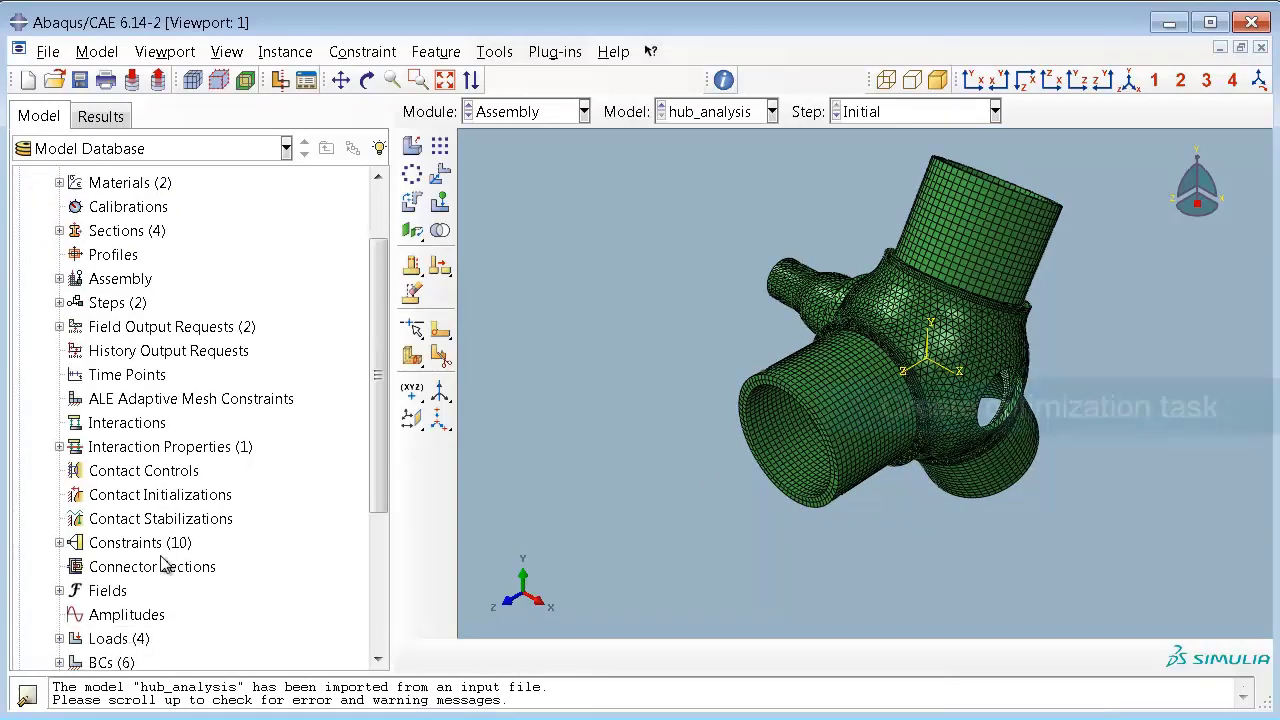
pyautogui.doubleClick(116, 570)
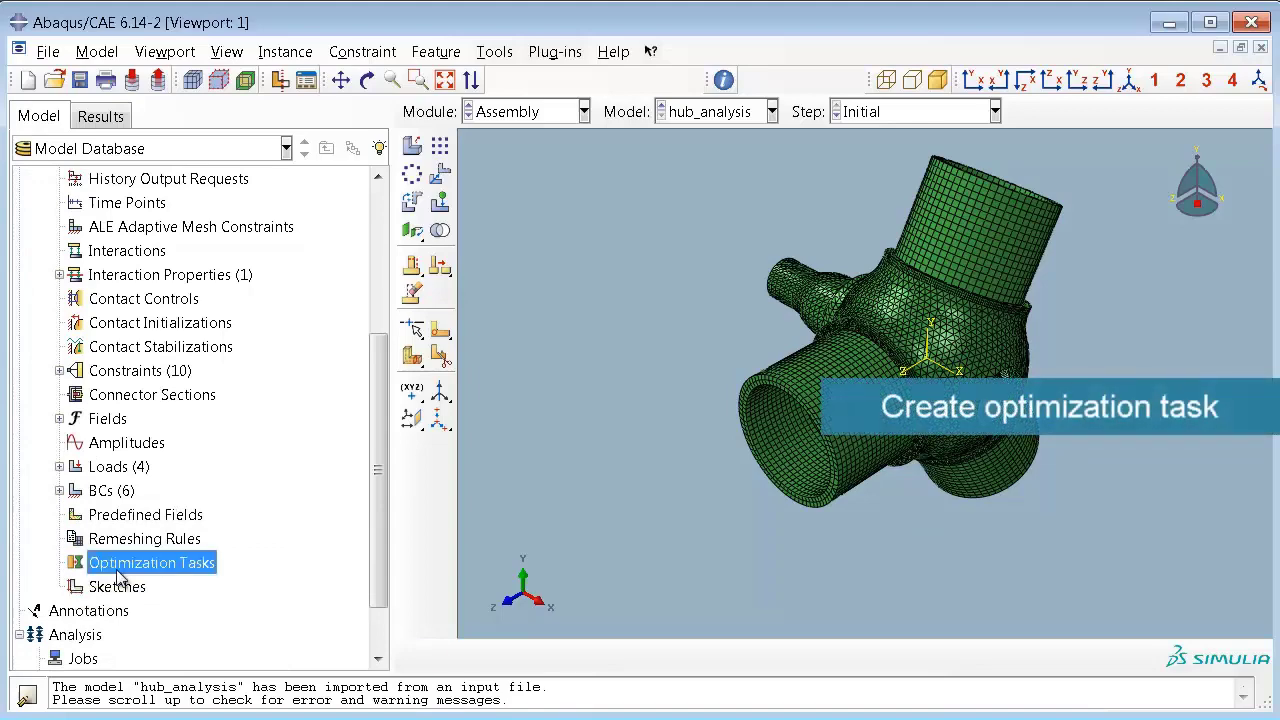
pyautogui.rightClick(124, 570)
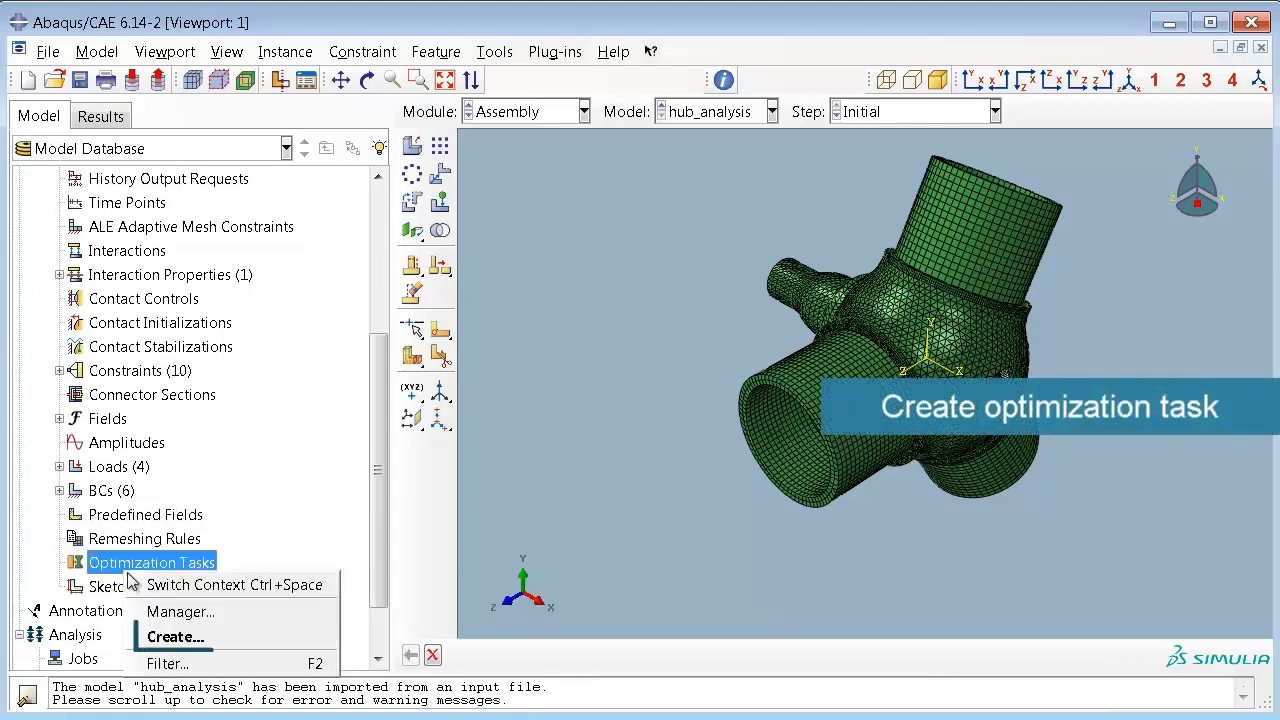
pyautogui.click(249, 638)
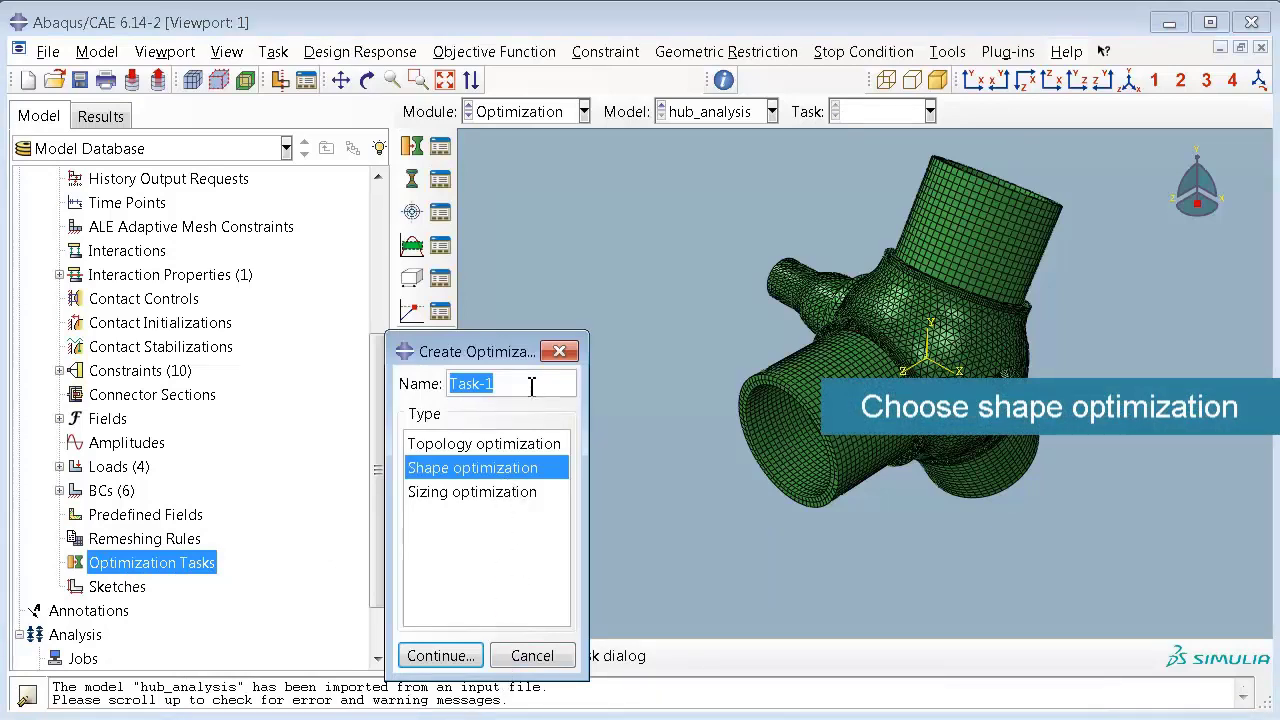
pyautogui.write('Hub-shape')
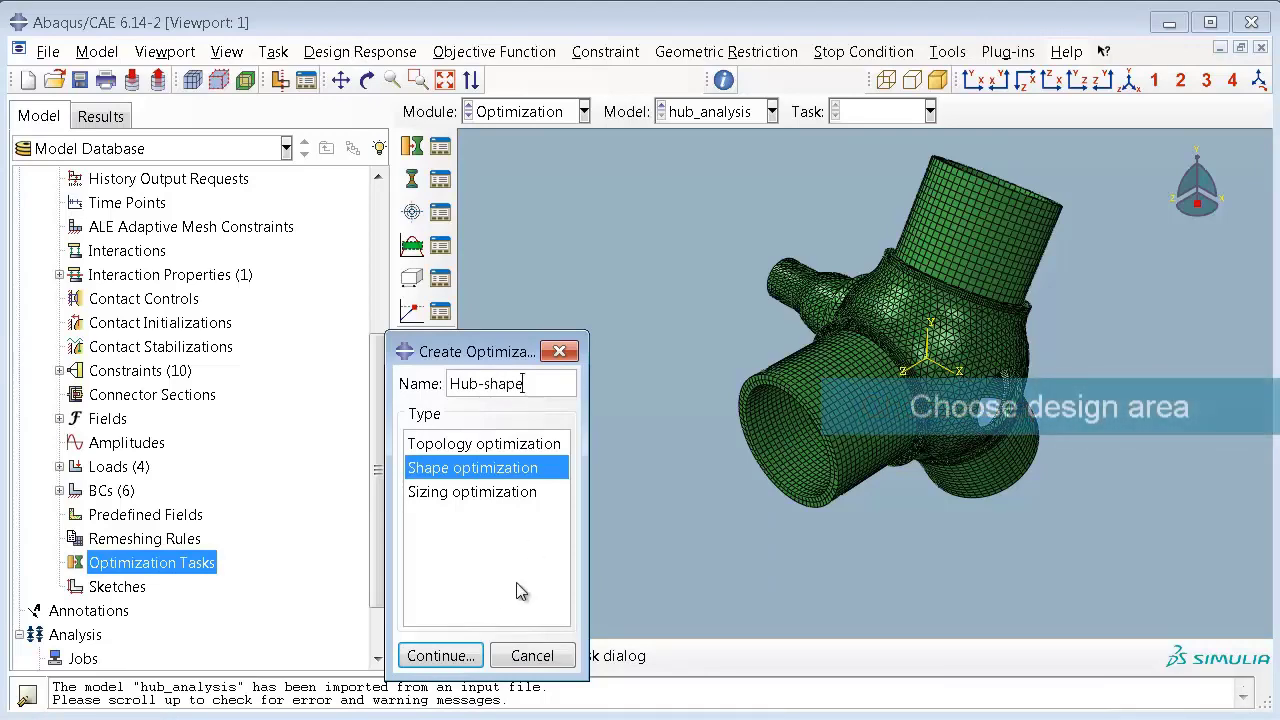
pyautogui.click(476, 658)
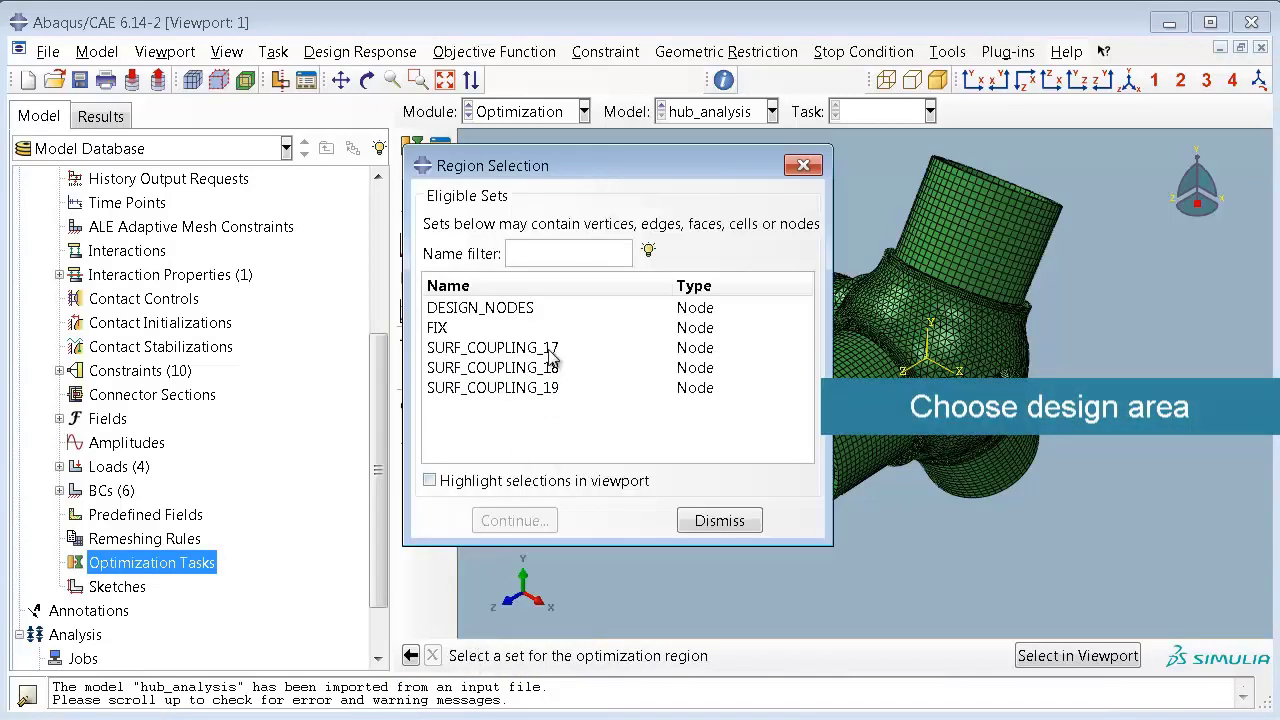
# Assign the DESIGN_NODES node set as the Hub-shape design region.
pyautogui.click(553, 314)
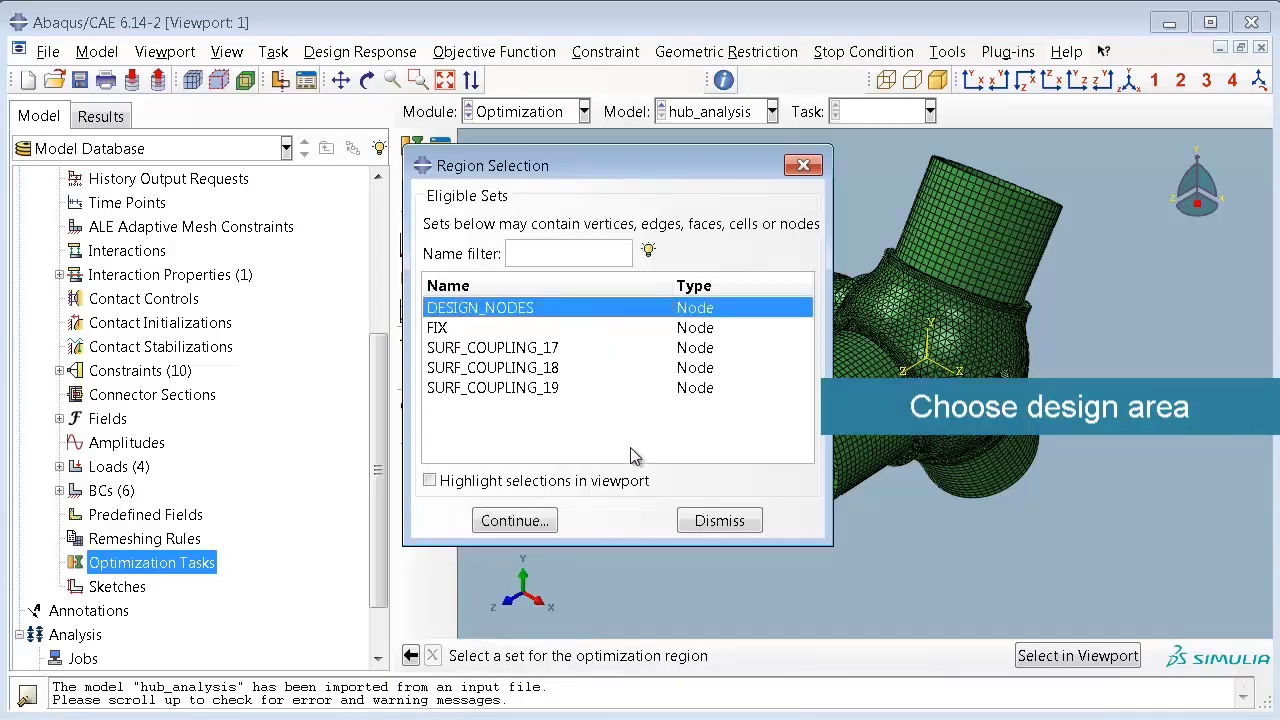
pyautogui.click(440, 481)
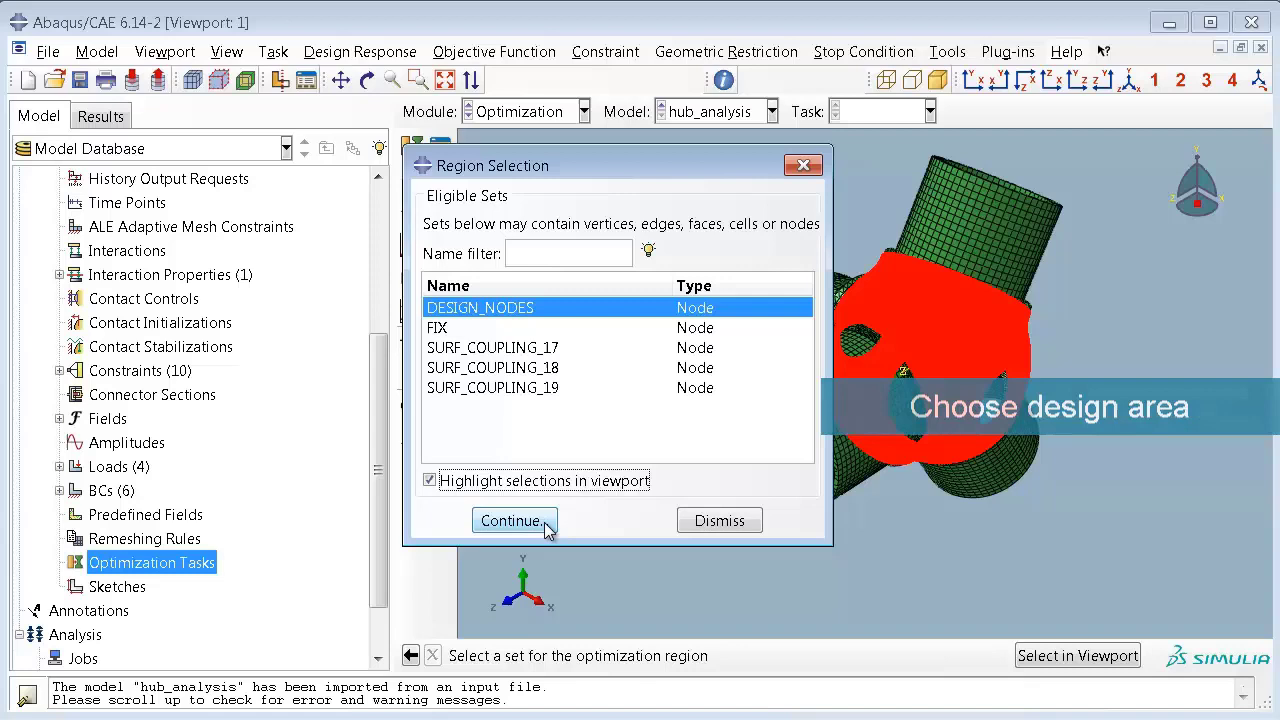
pyautogui.click(545, 527)
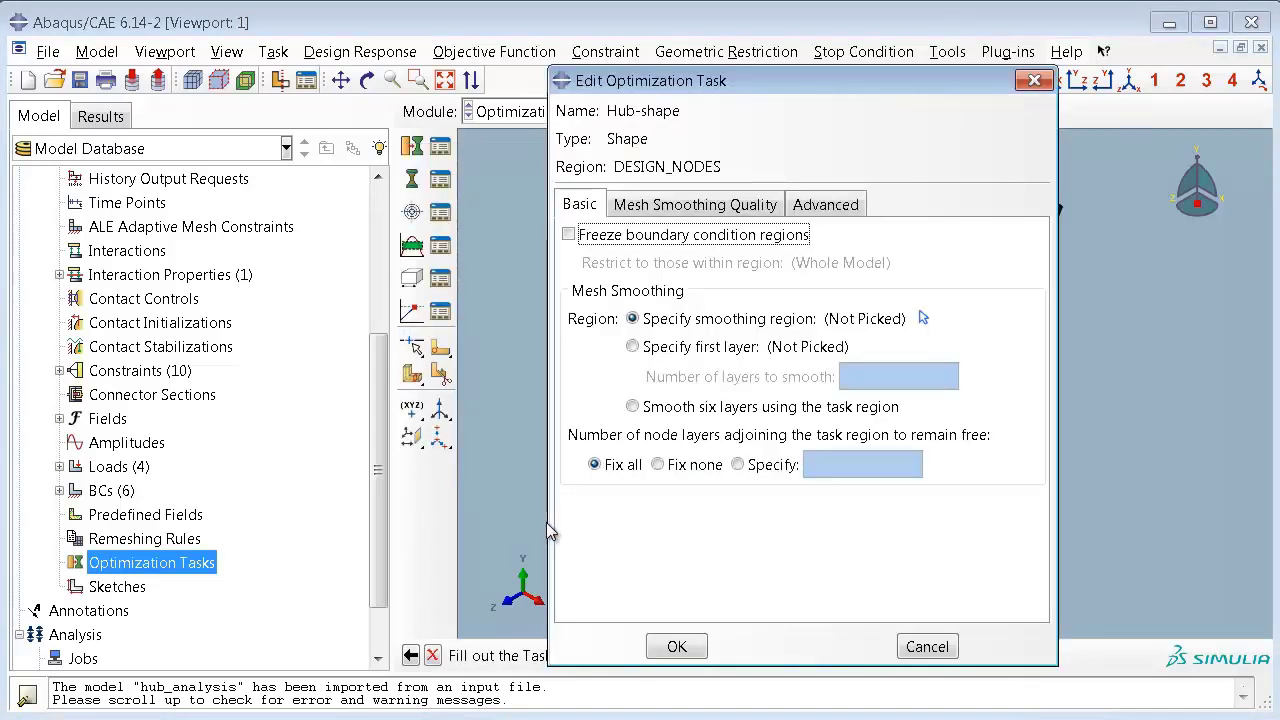
# Freeze boundary condition regions, use the SMOOTH element set for smoothing, and fix no node layers.
pyautogui.click(549, 525)
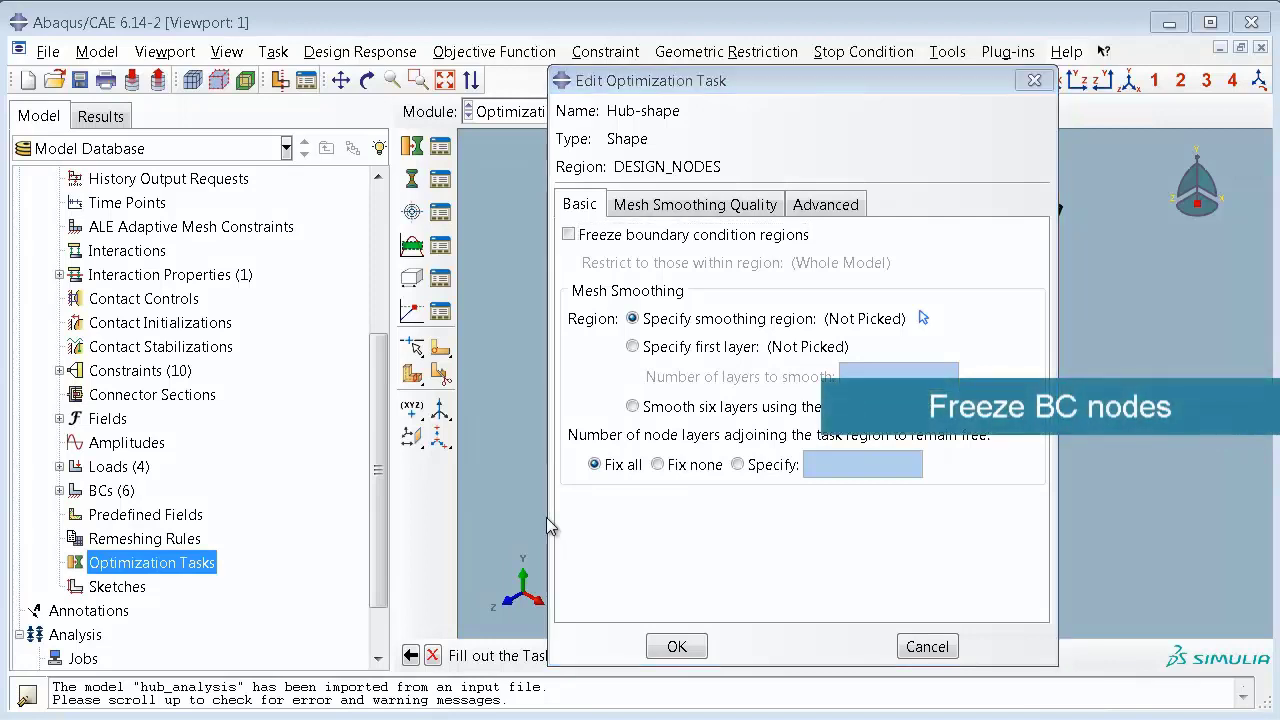
pyautogui.click(568, 236)
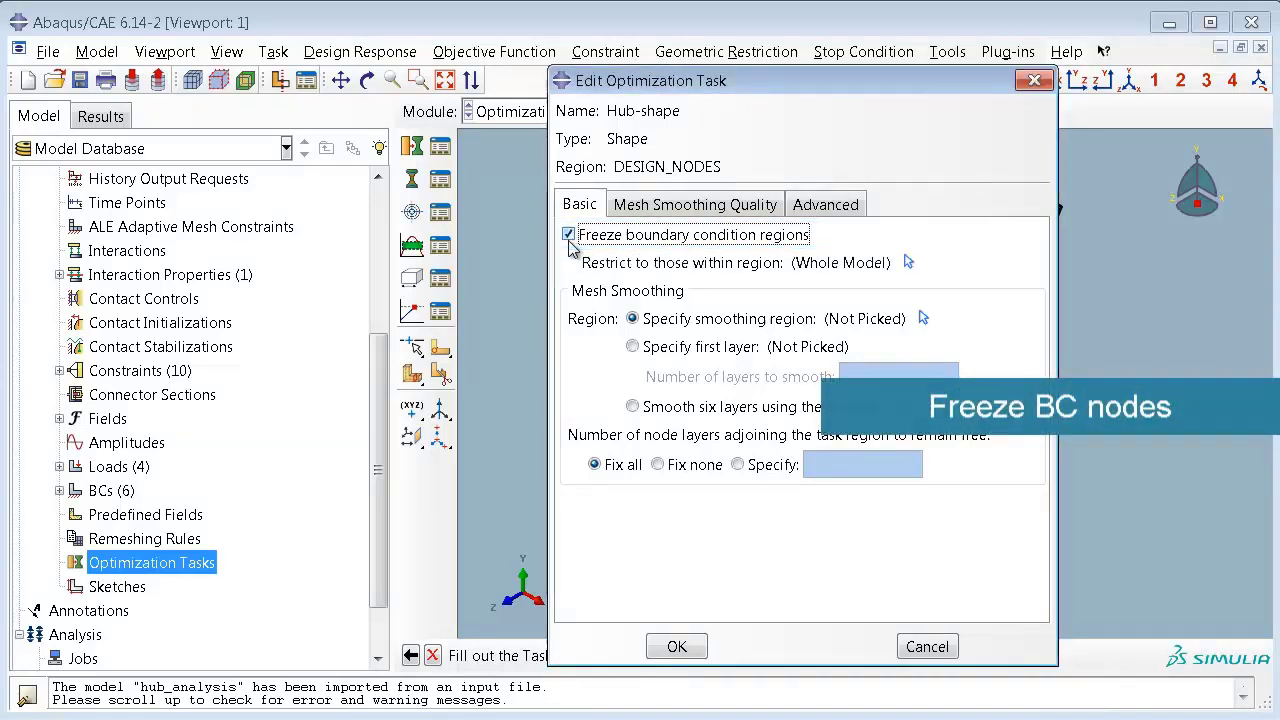
pyautogui.click(923, 318)
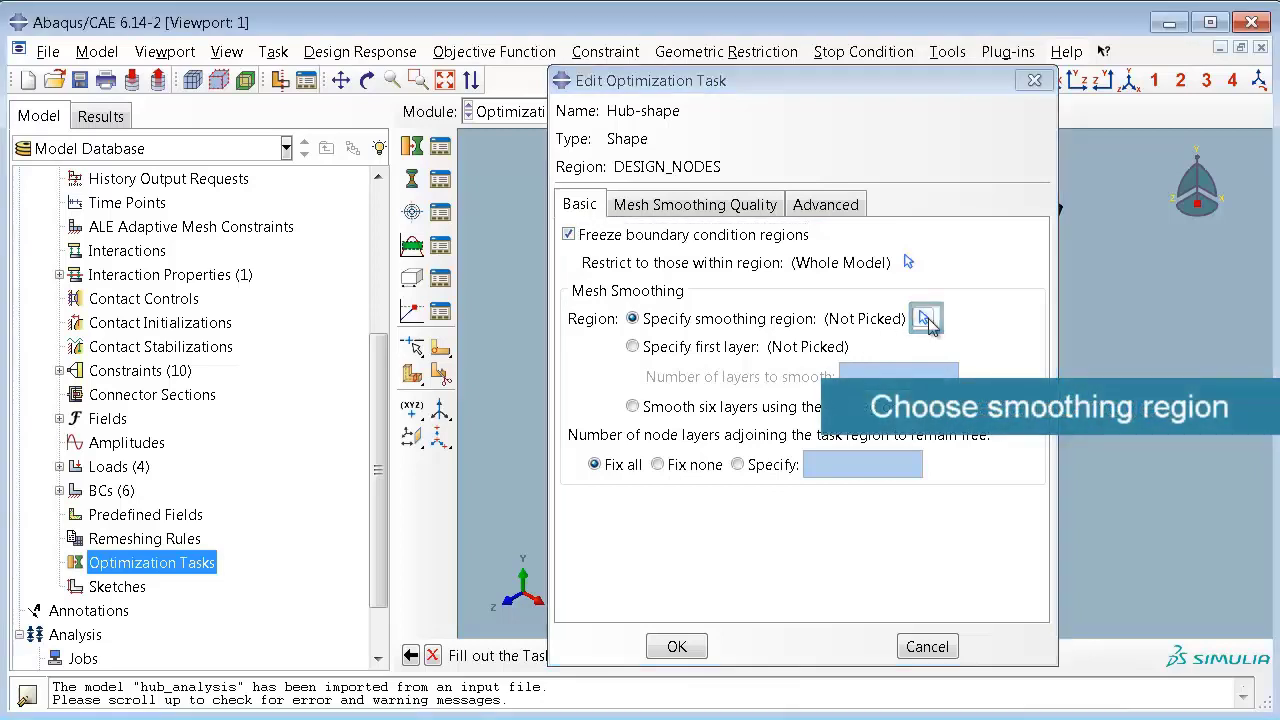
pyautogui.click(523, 428)
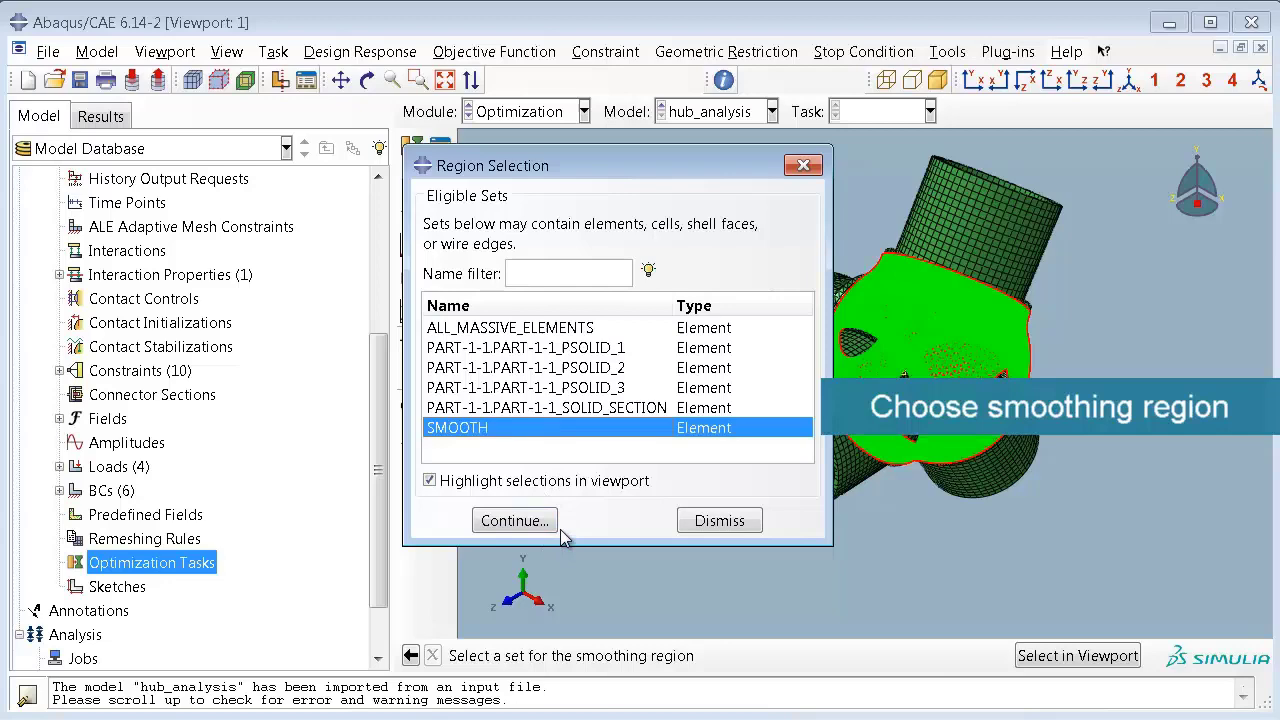
pyautogui.click(514, 521)
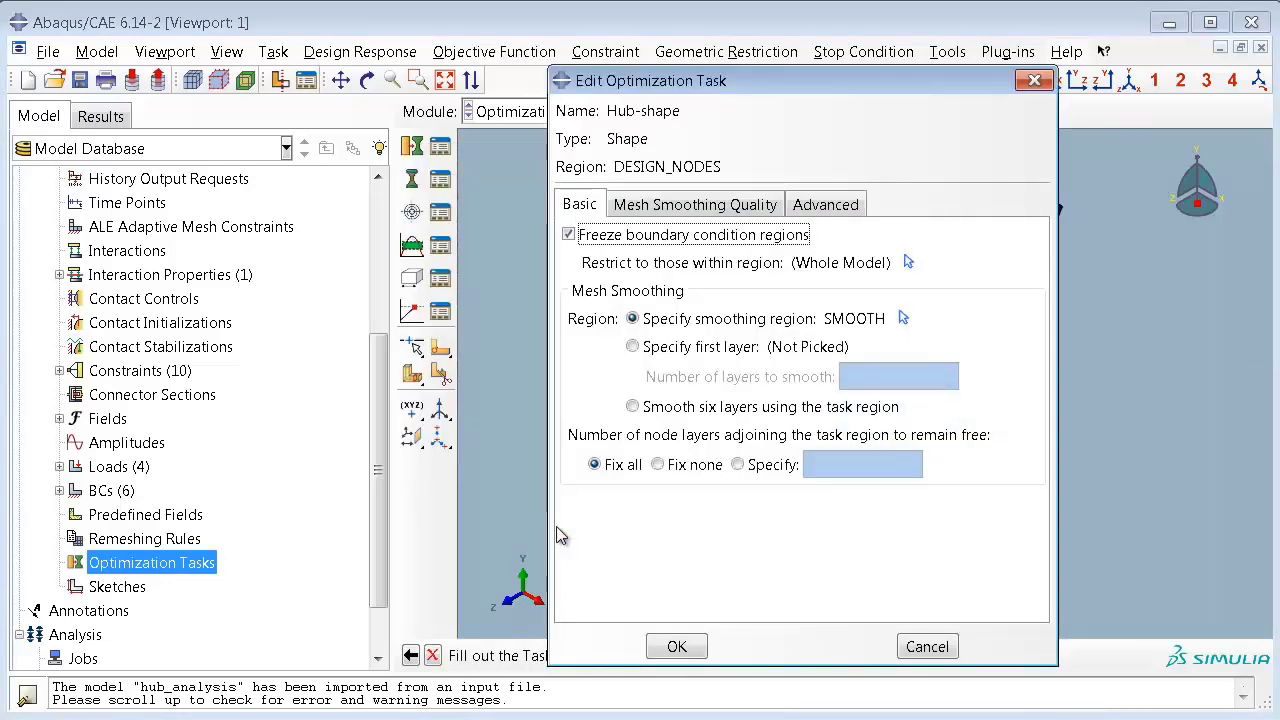
pyautogui.click(662, 466)
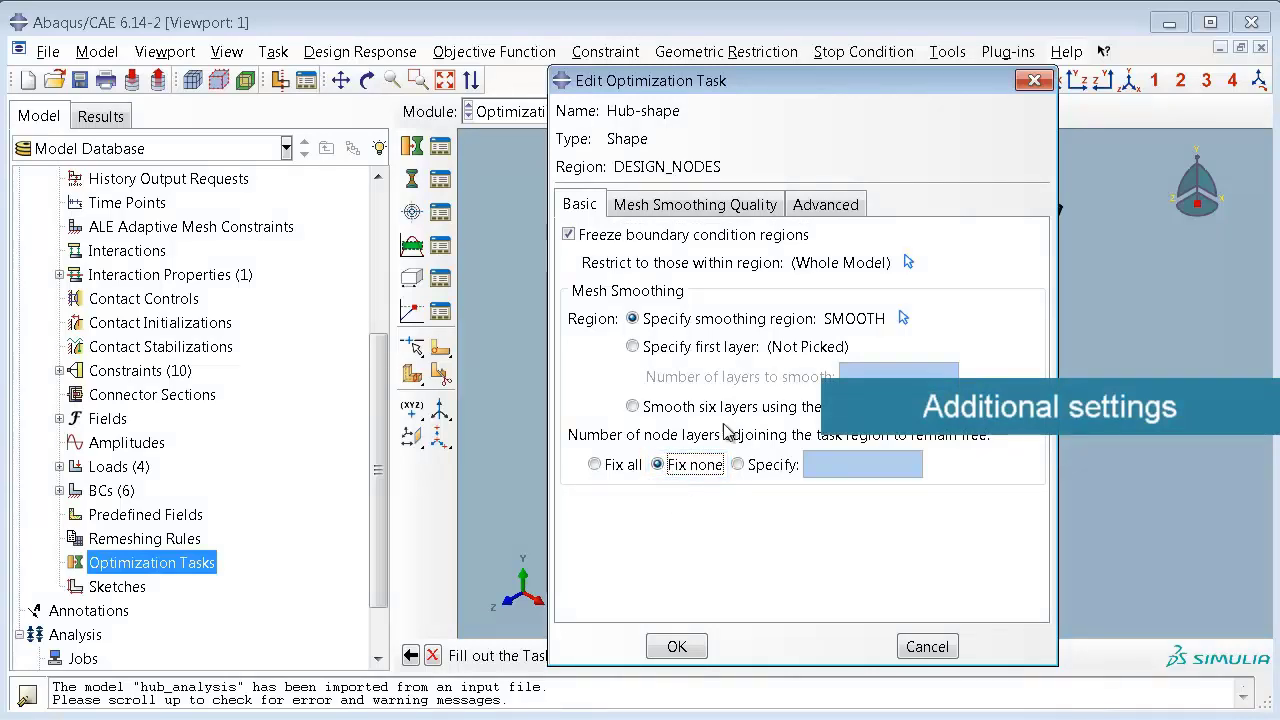
# Set target mesh quality, convergence level and geometric restriction frequency to Medium, then confirm.
pyautogui.click(754, 205)
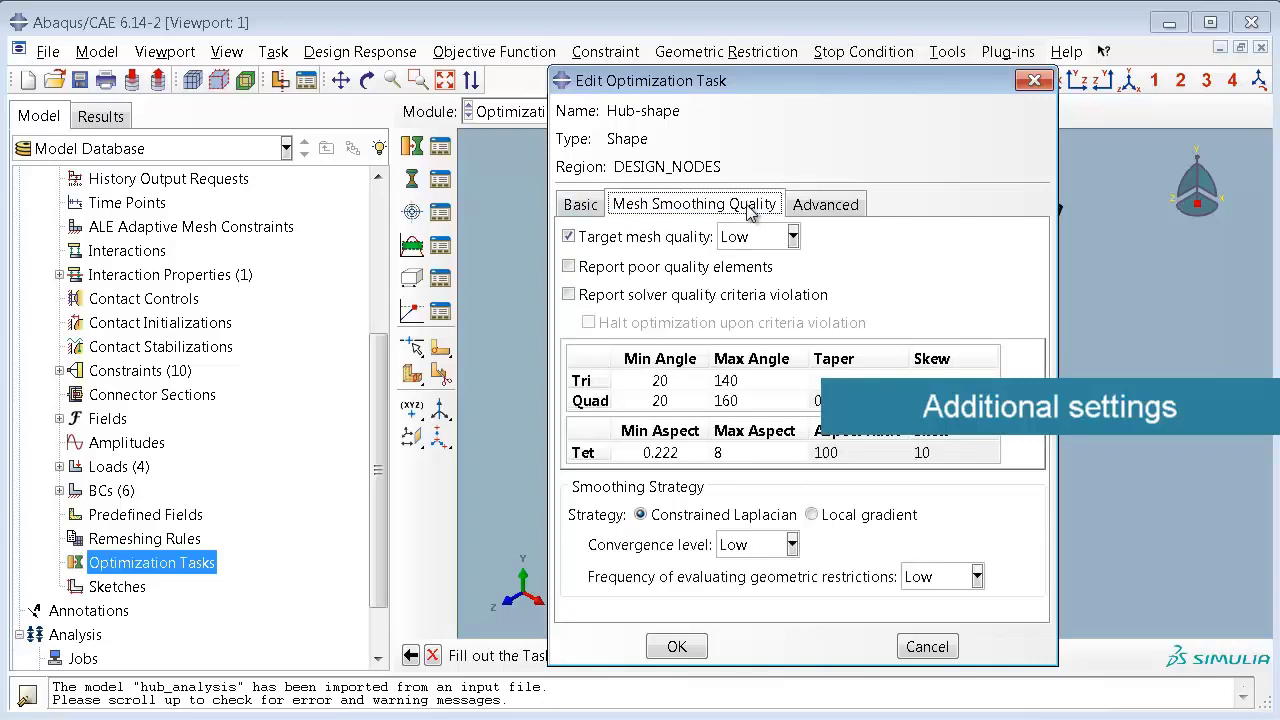
pyautogui.click(792, 237)
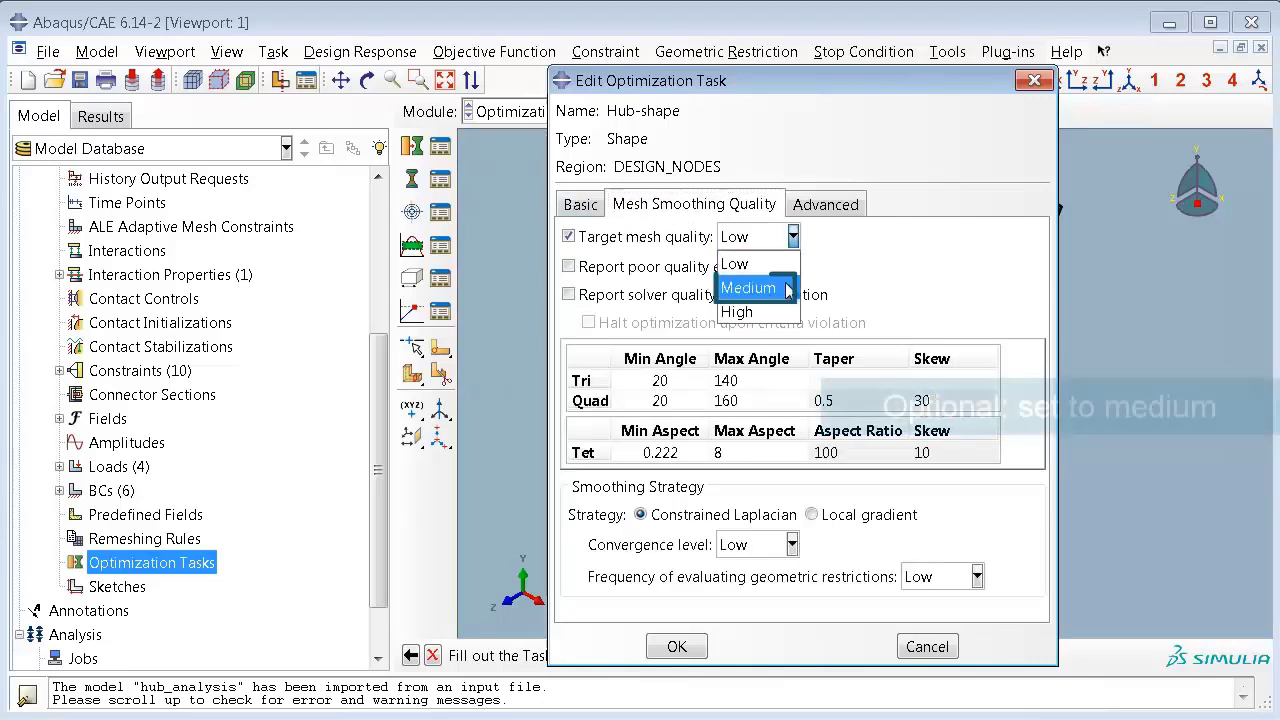
pyautogui.click(788, 292)
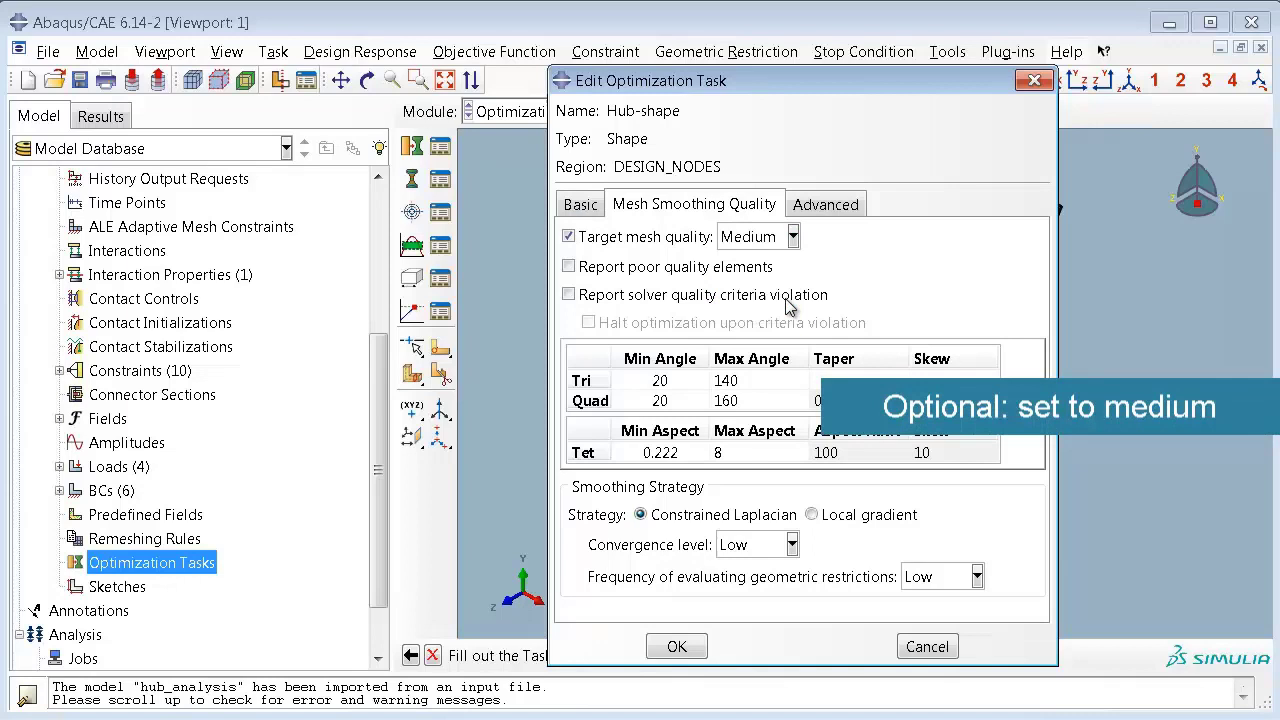
pyautogui.click(791, 545)
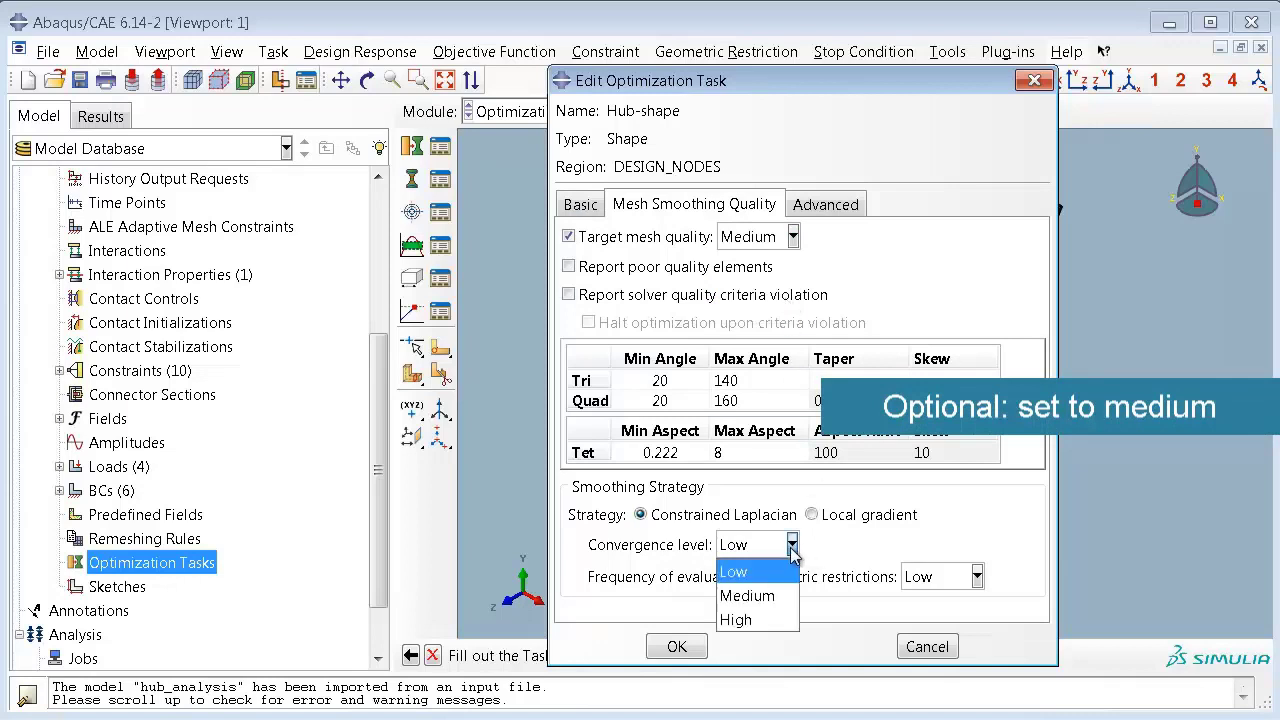
pyautogui.click(789, 600)
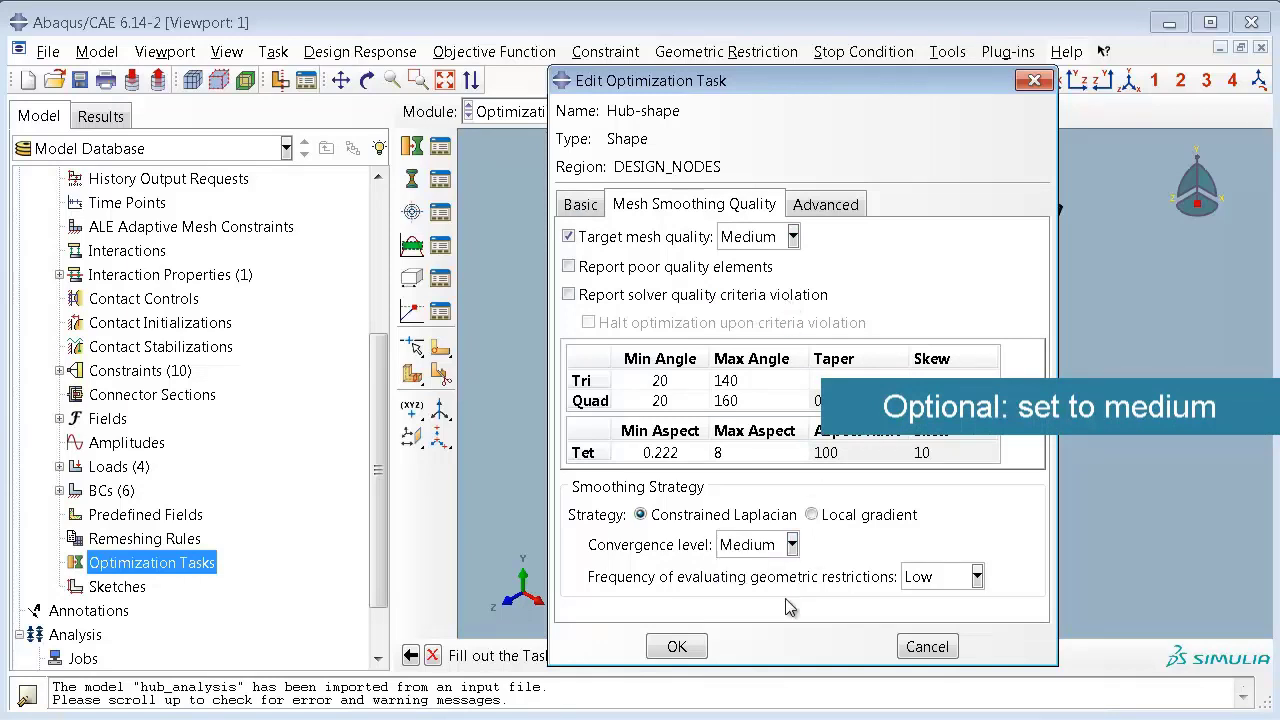
pyautogui.click(976, 587)
pyautogui.click(964, 627)
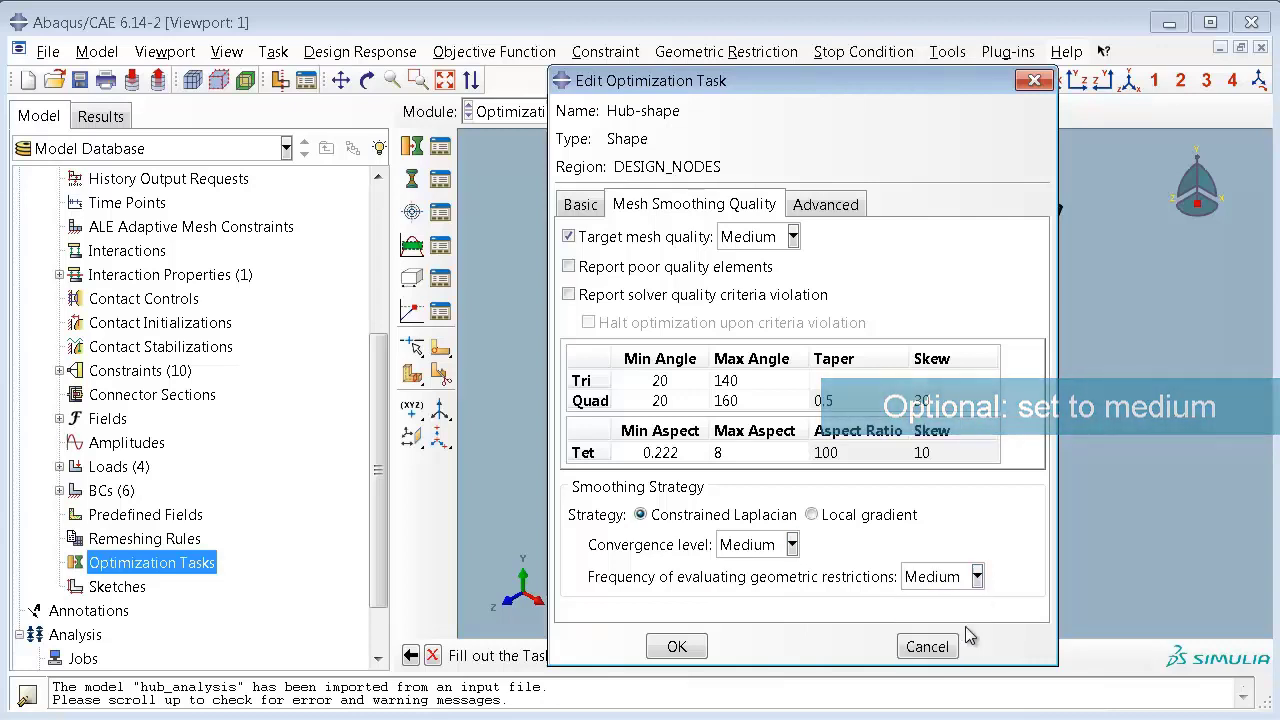
pyautogui.click(855, 208)
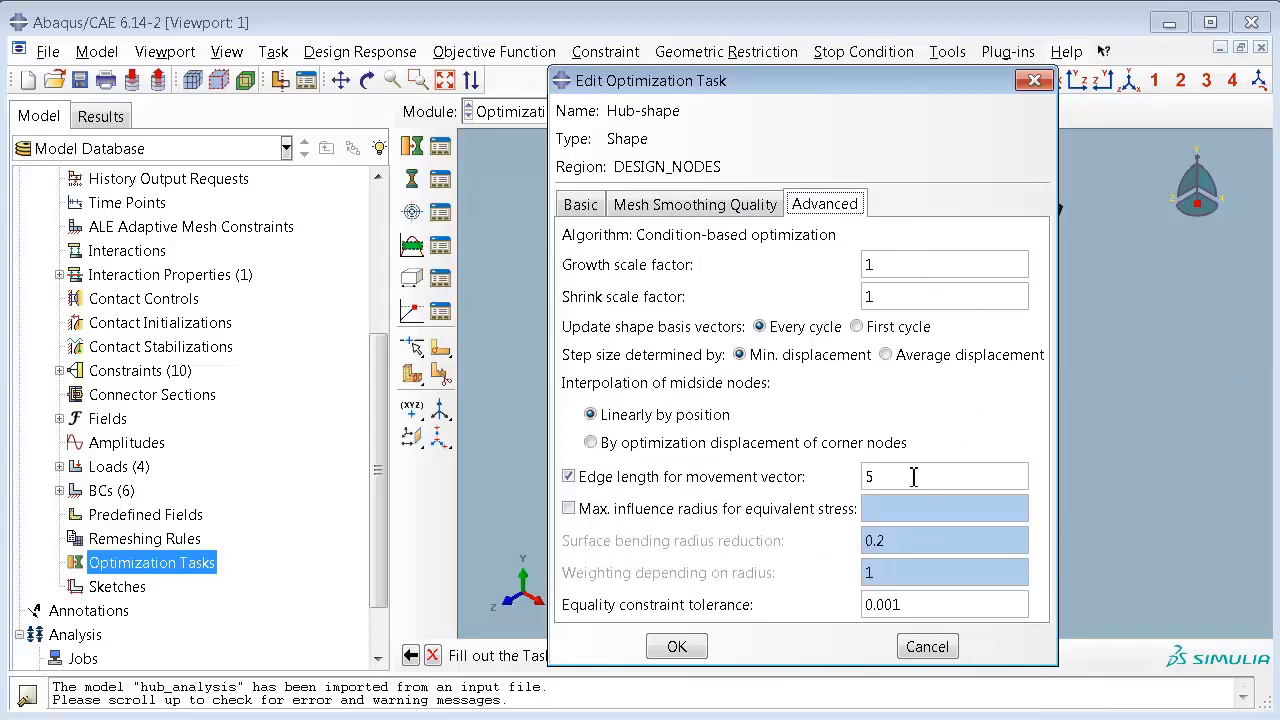
pyautogui.click(701, 657)
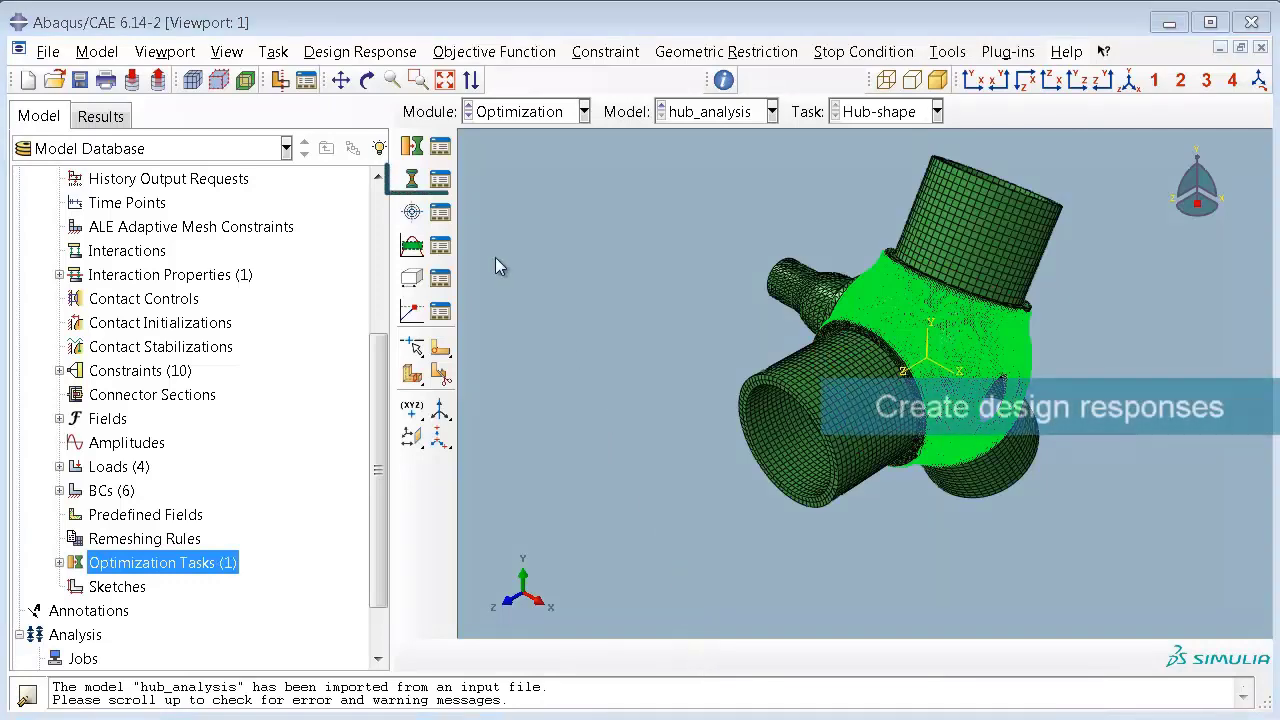
# Create a single-term design response named max-mises-stress.
pyautogui.click(415, 185)
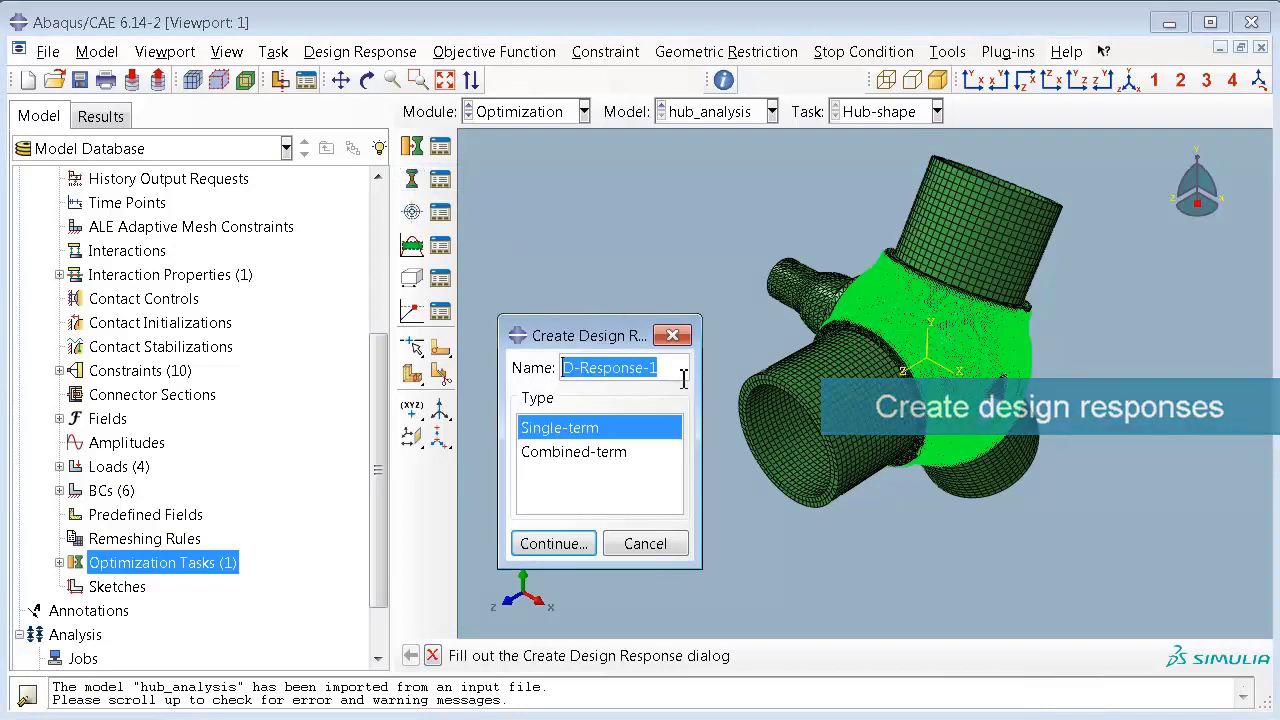
pyautogui.write('max-mise')
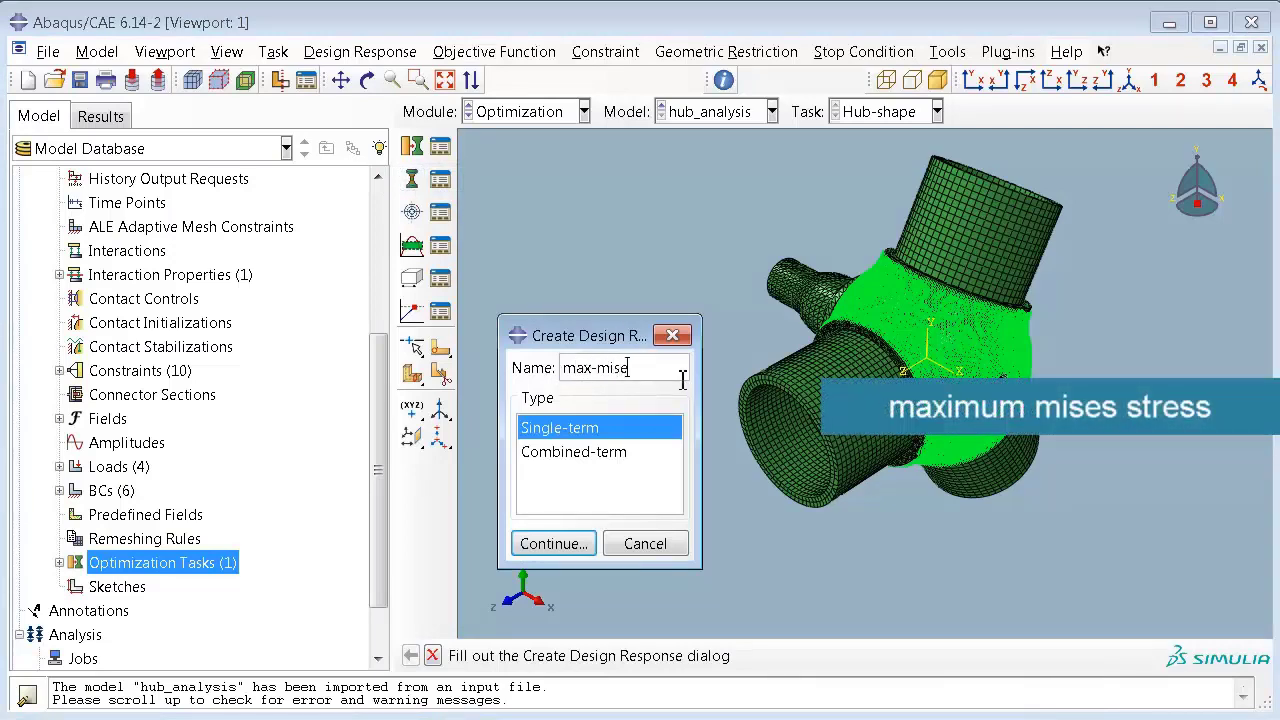
pyautogui.write('s-stress')
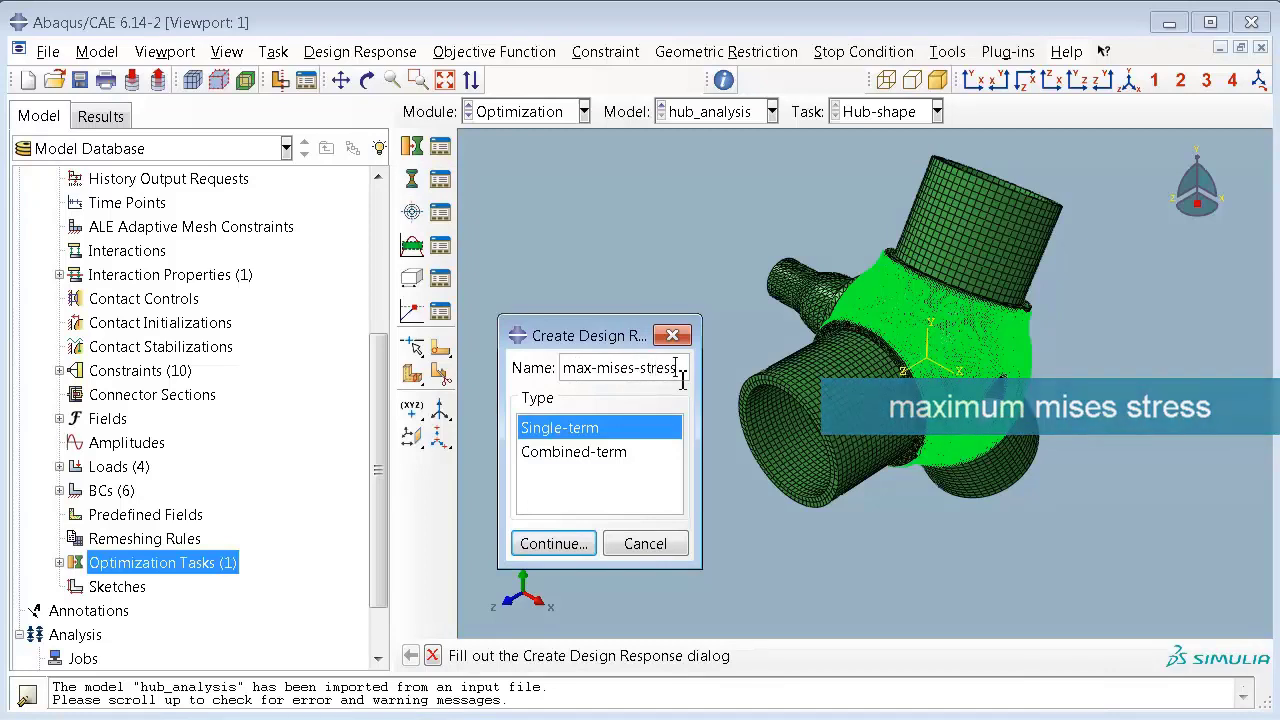
pyautogui.click(589, 543)
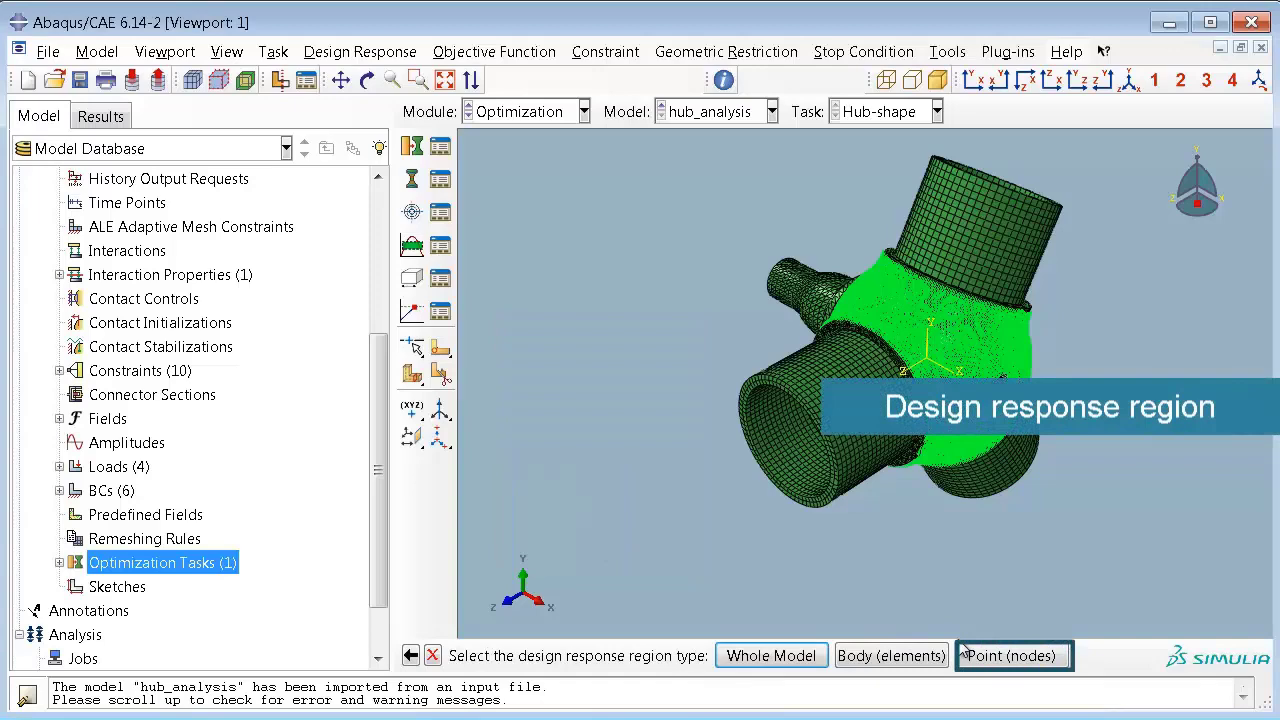
# Base max-mises-stress on the DESIGN_NODES nodes and measure Mises hypothesis stress.
pyautogui.click(993, 660)
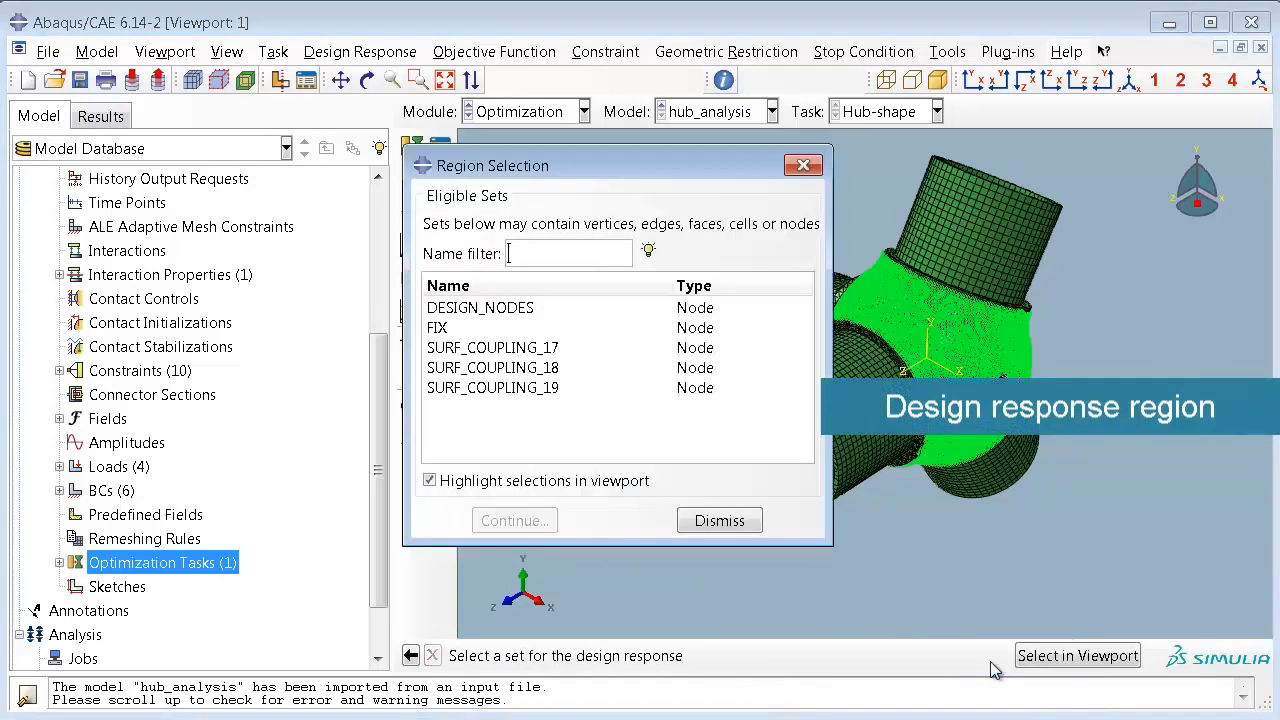
pyautogui.click(581, 308)
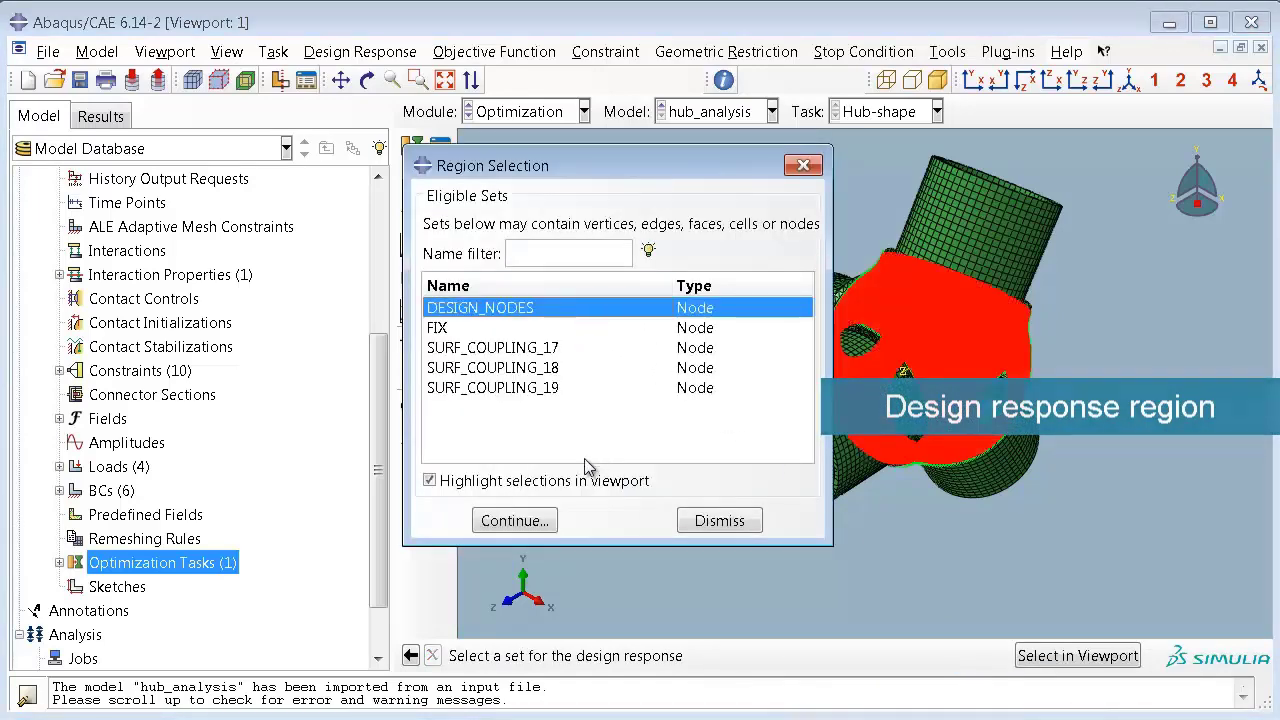
pyautogui.click(556, 522)
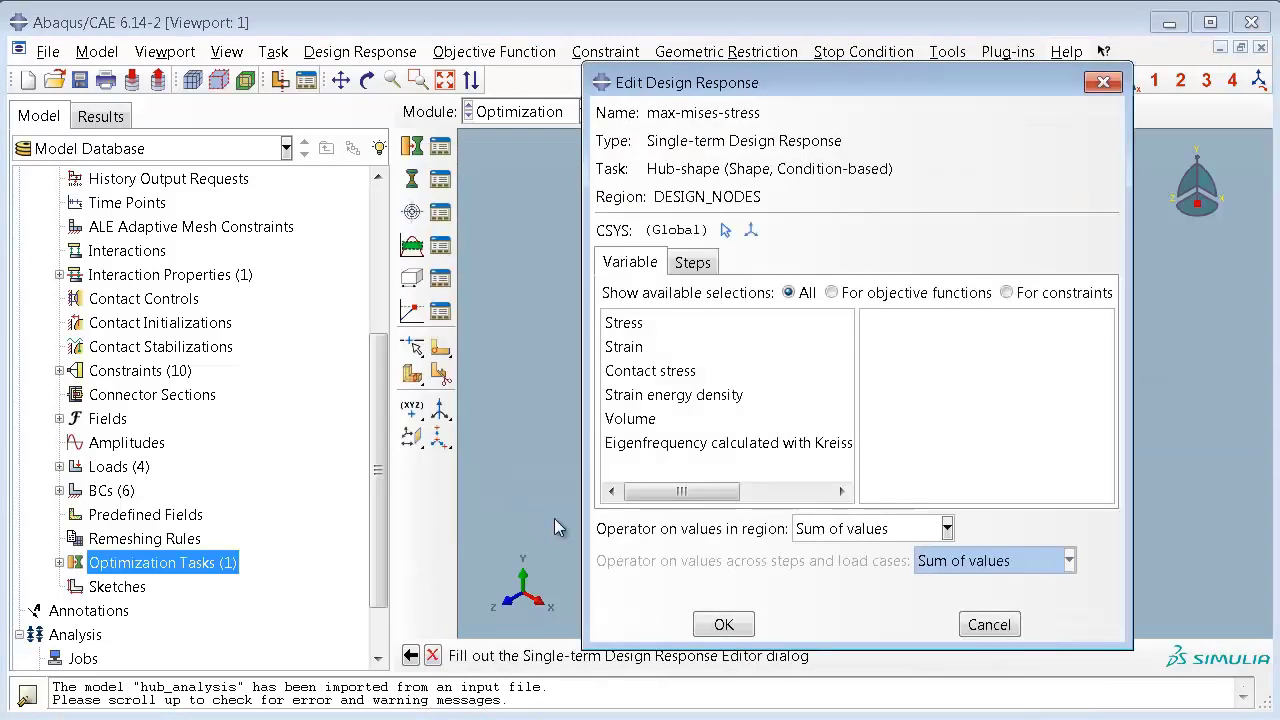
pyautogui.click(680, 325)
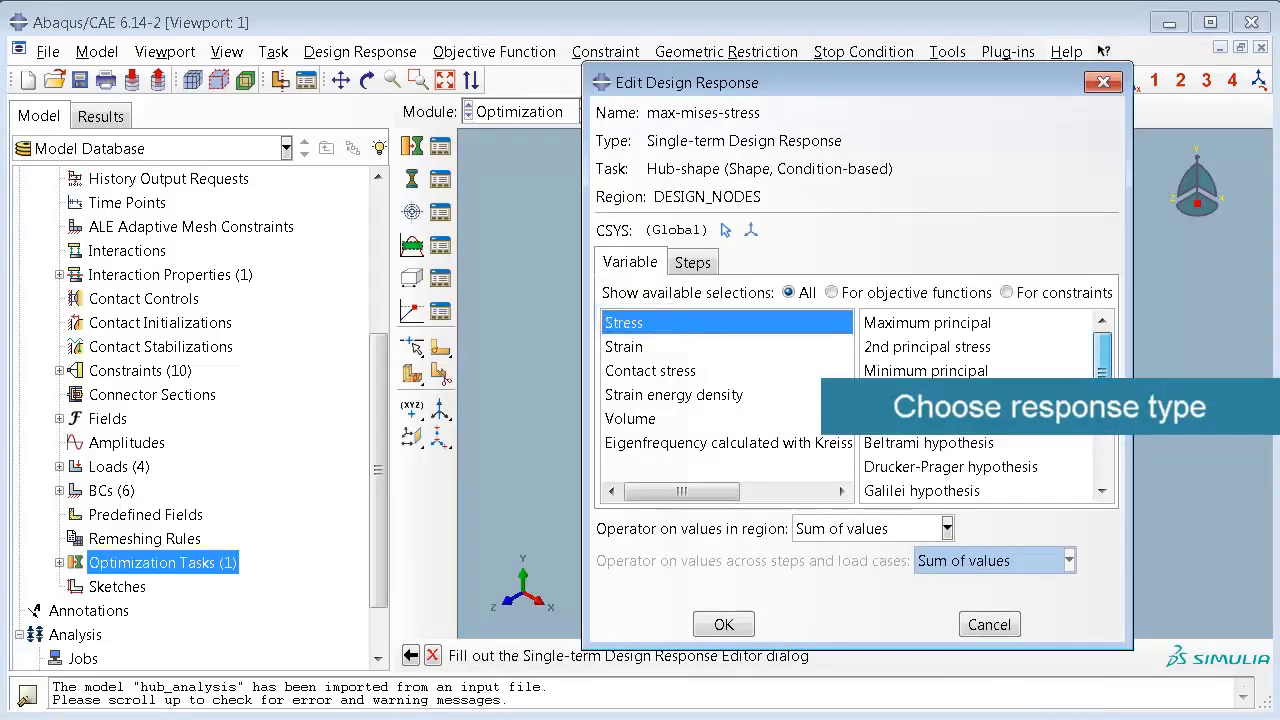
pyautogui.moveTo(1103, 360); pyautogui.dragTo(1103, 400)
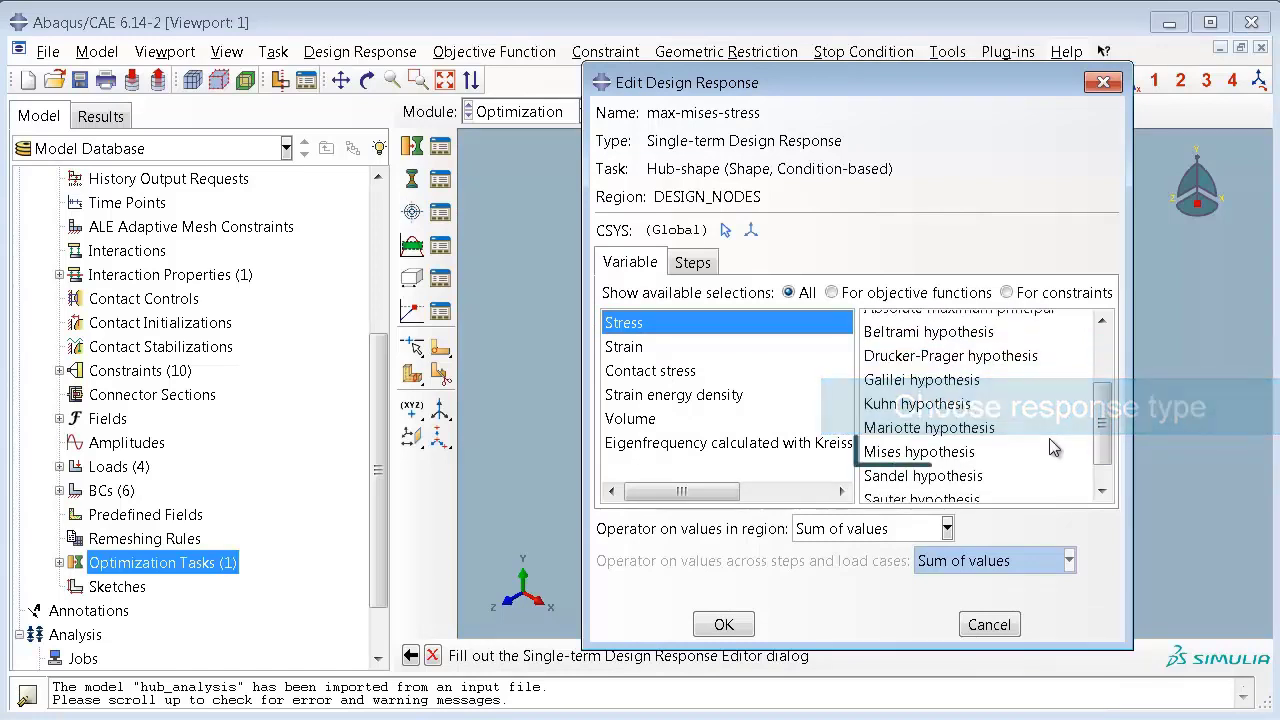
pyautogui.click(1027, 458)
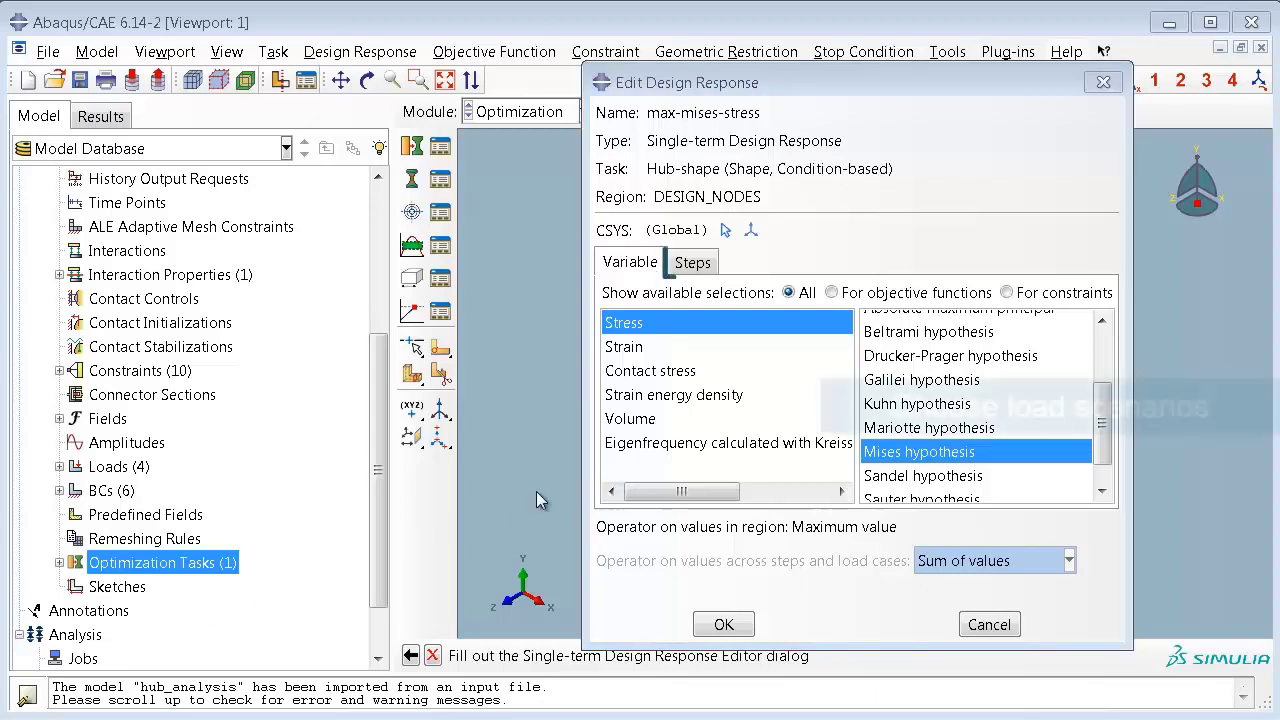
# Specify all hub_analysis steps as load cases, combined by Maximum value, and save the response.
pyautogui.click(692, 263)
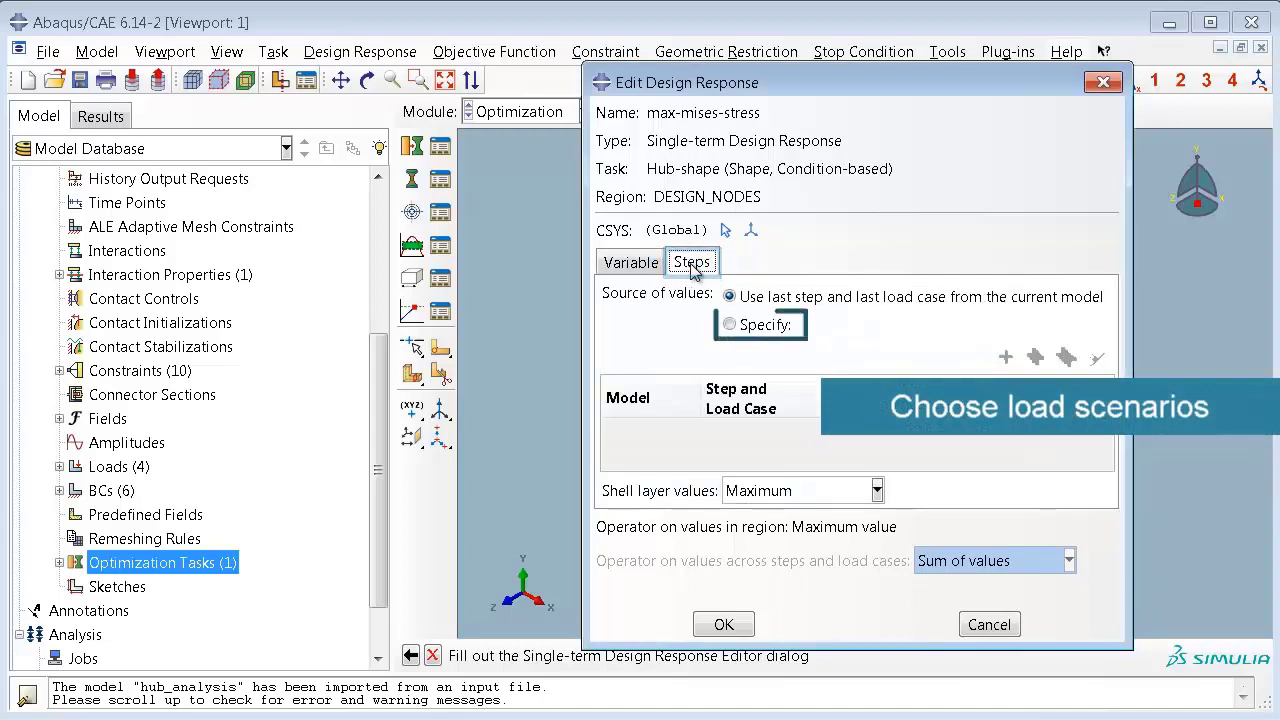
pyautogui.click(729, 324)
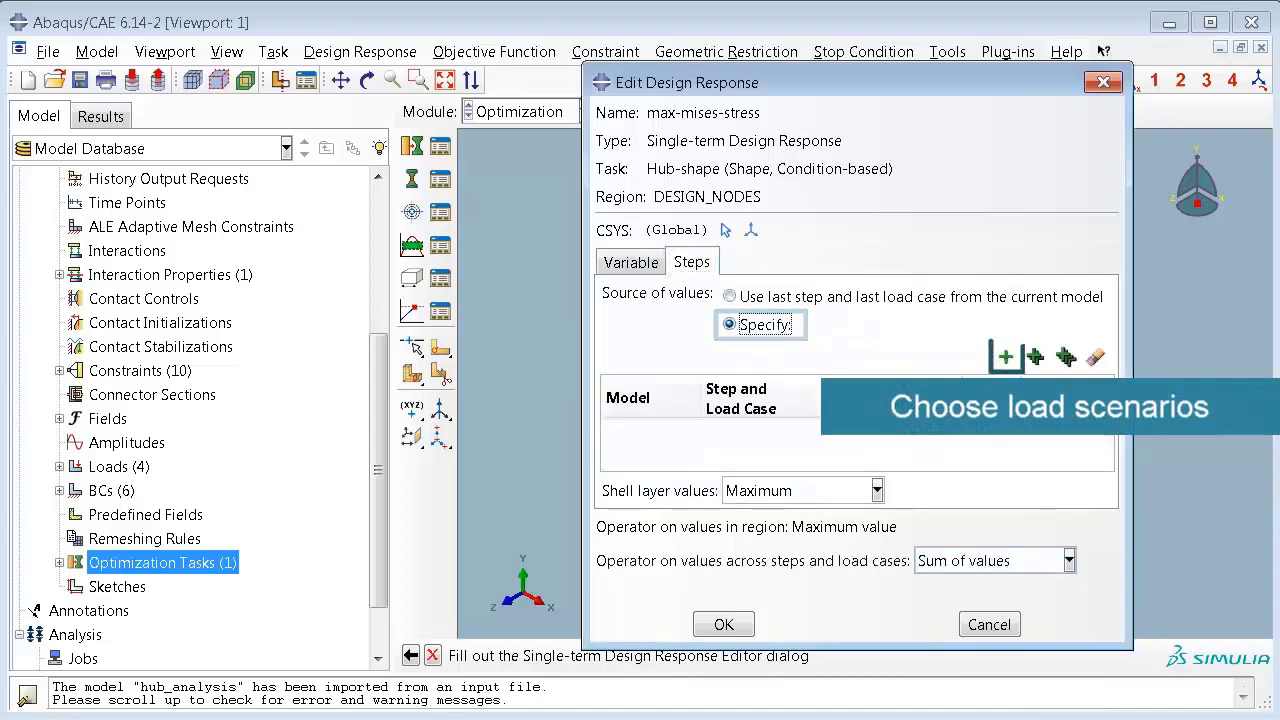
pyautogui.click(1005, 357)
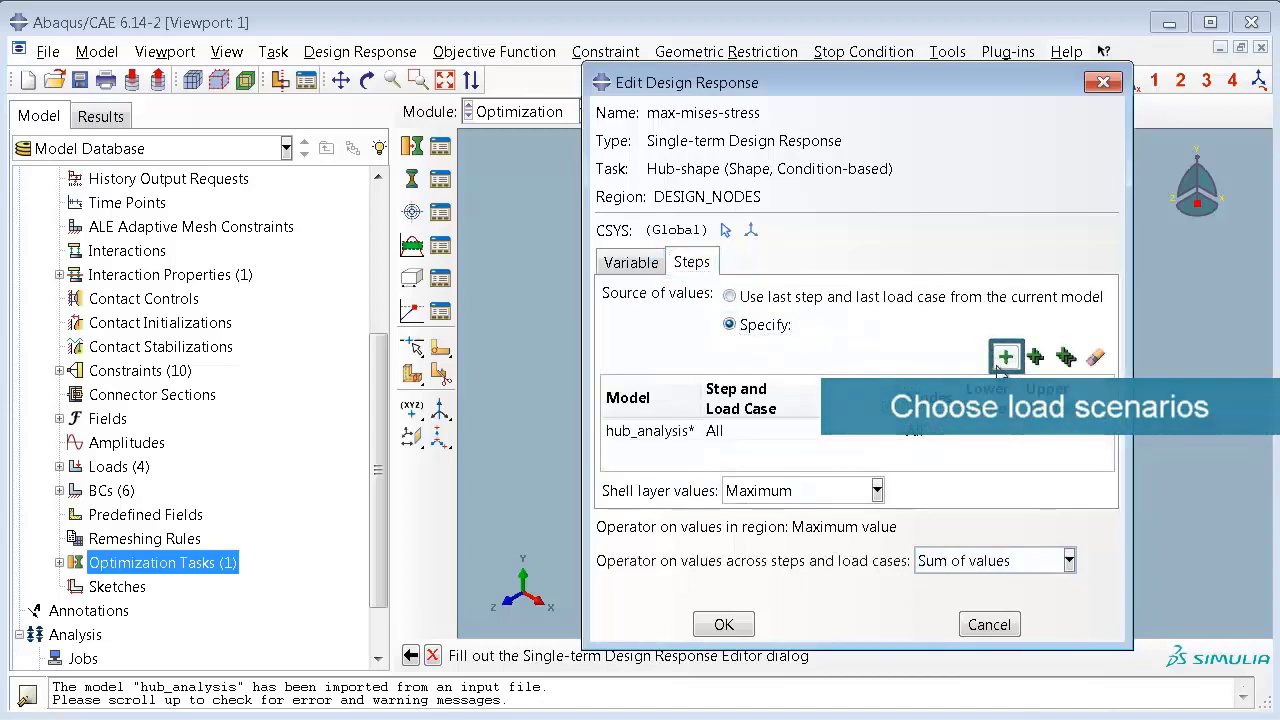
pyautogui.click(1069, 561)
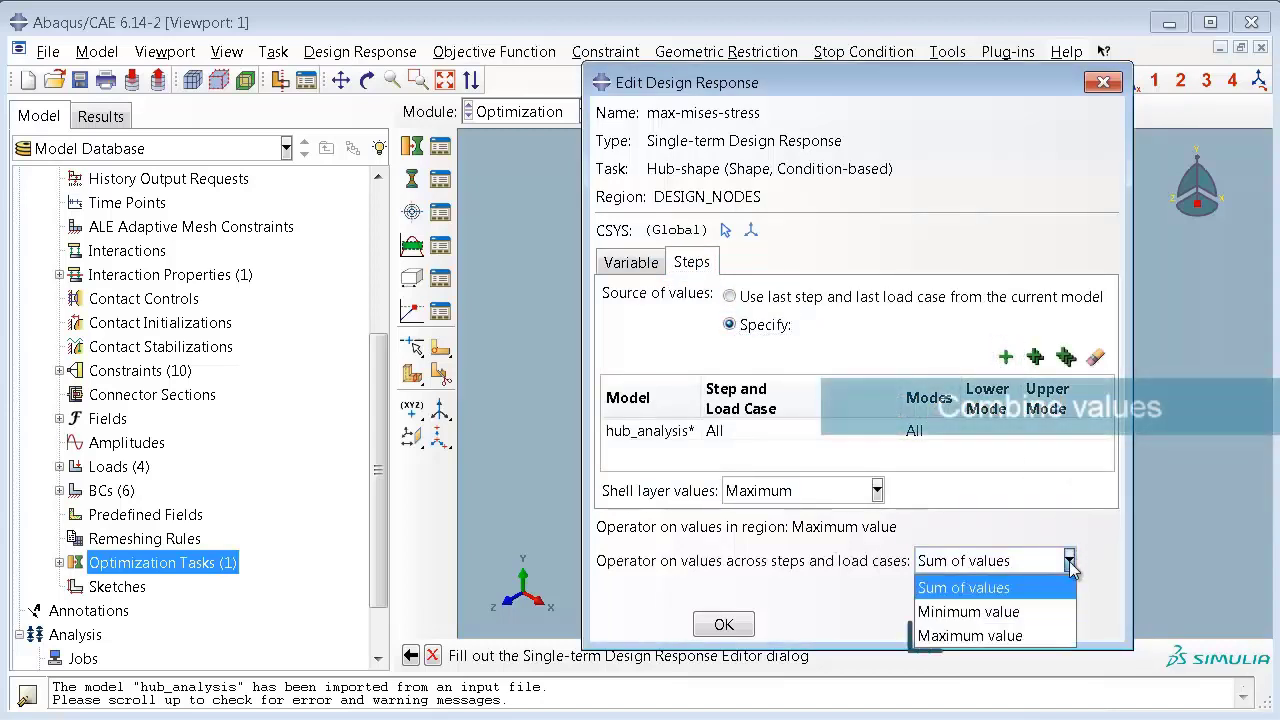
pyautogui.click(1069, 637)
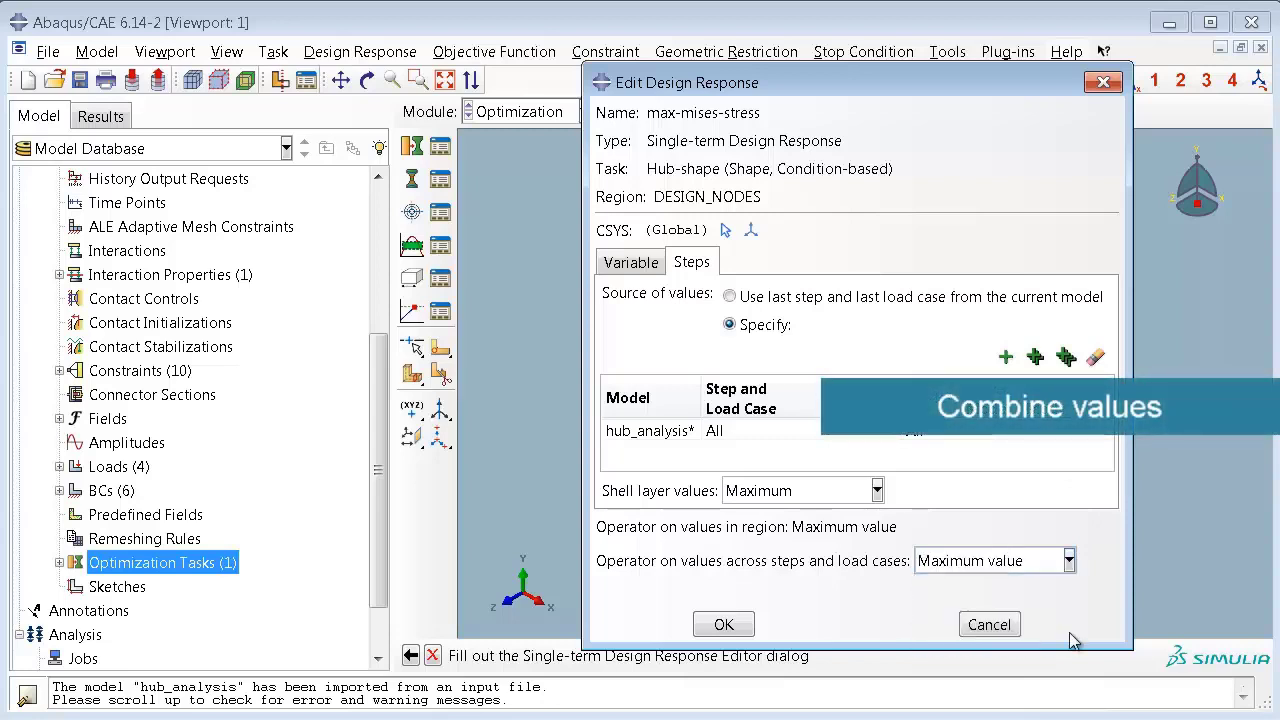
pyautogui.click(724, 625)
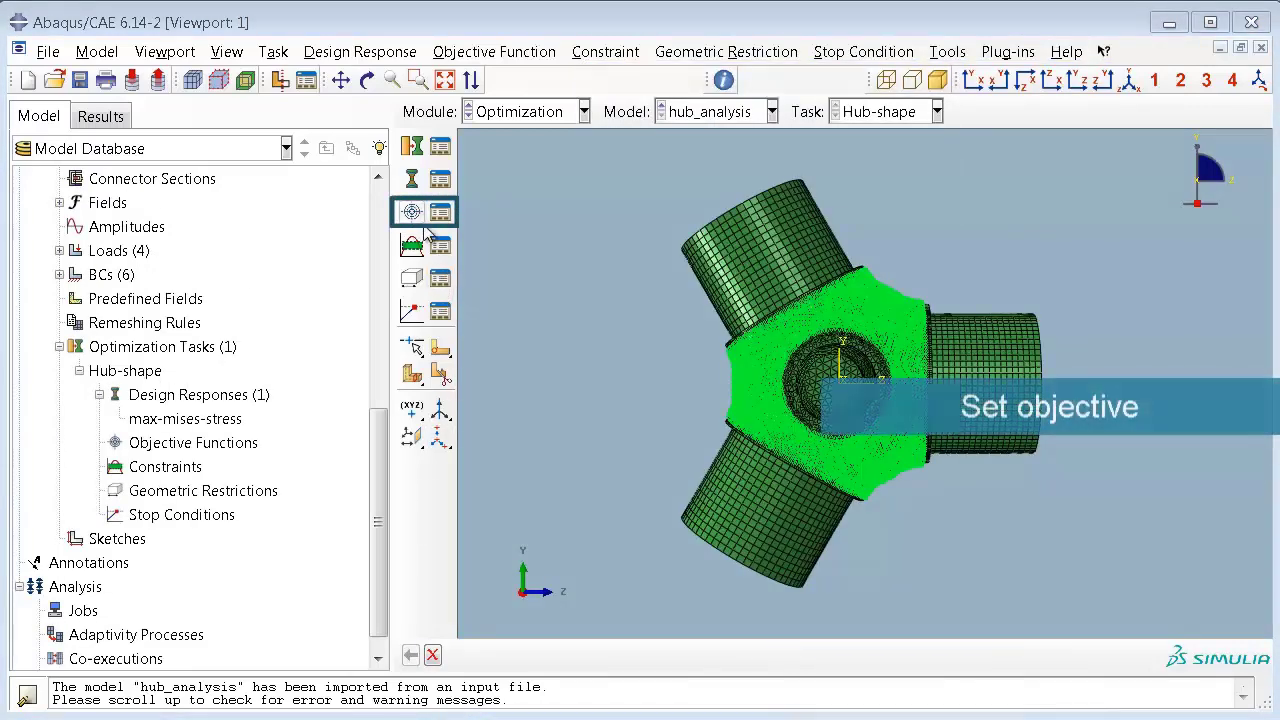
# Create a Hub-shape objective function named minmax_mises_obj.
pyautogui.click(424, 226)
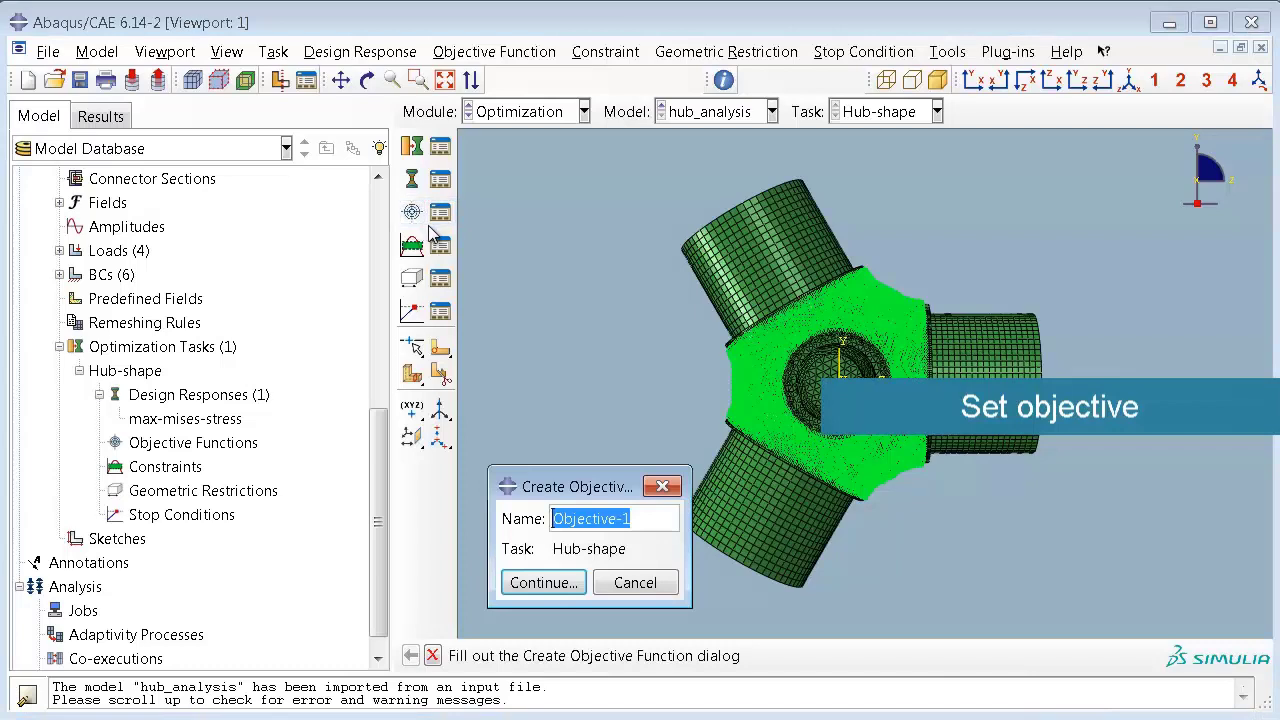
pyautogui.write('minmax_mises')
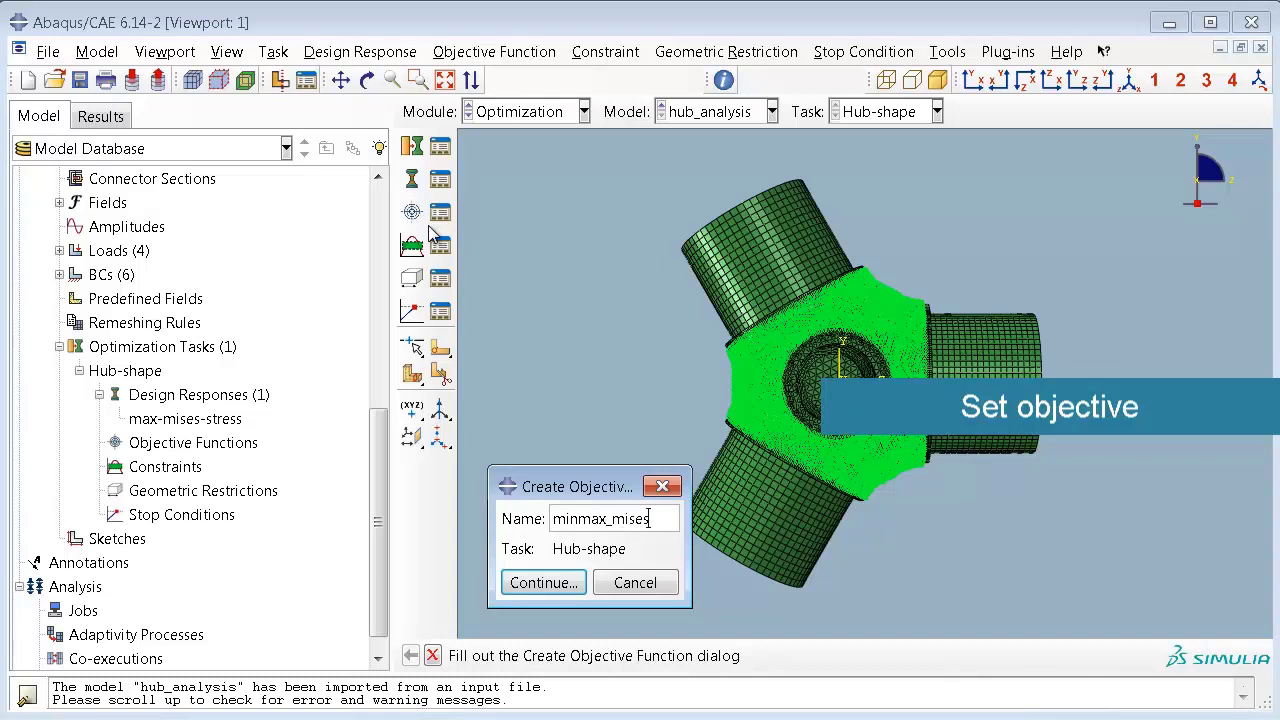
pyautogui.write('_obj')
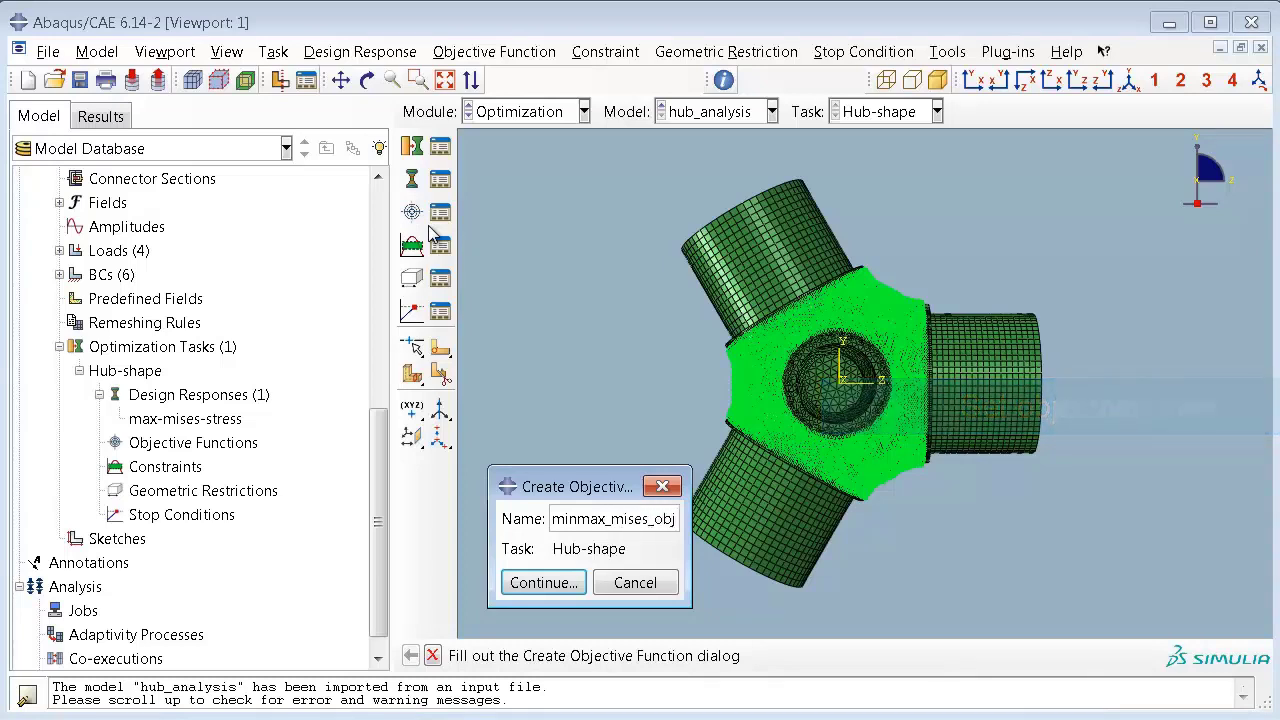
pyautogui.click(563, 586)
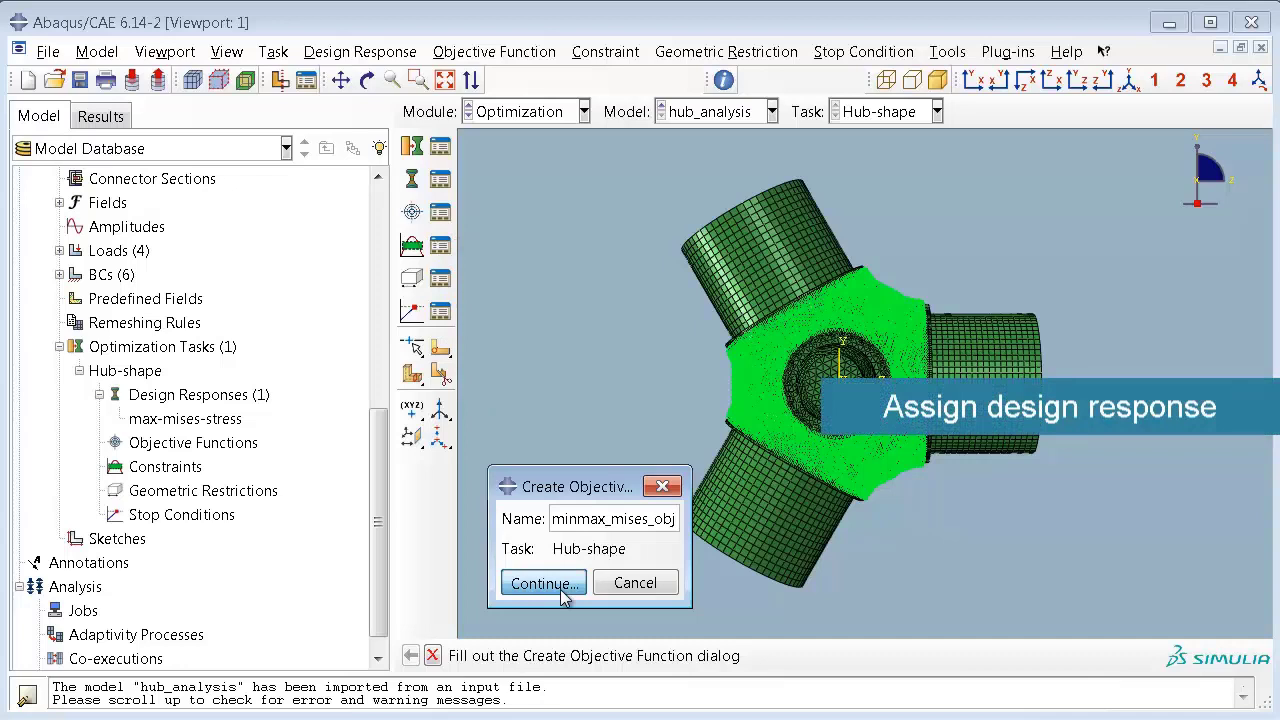
# Assign max-mises-stress to minmax_mises_obj with the Minimize target and save it.
pyautogui.click(719, 424)
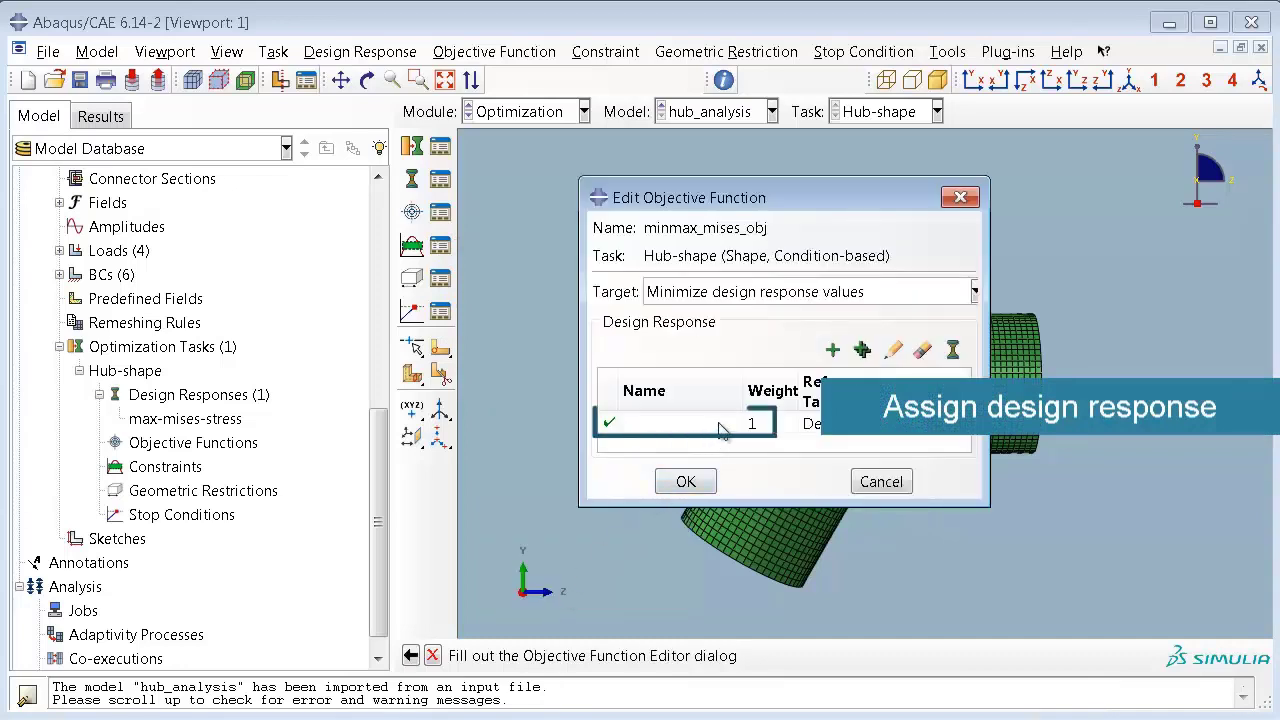
pyautogui.click(735, 424)
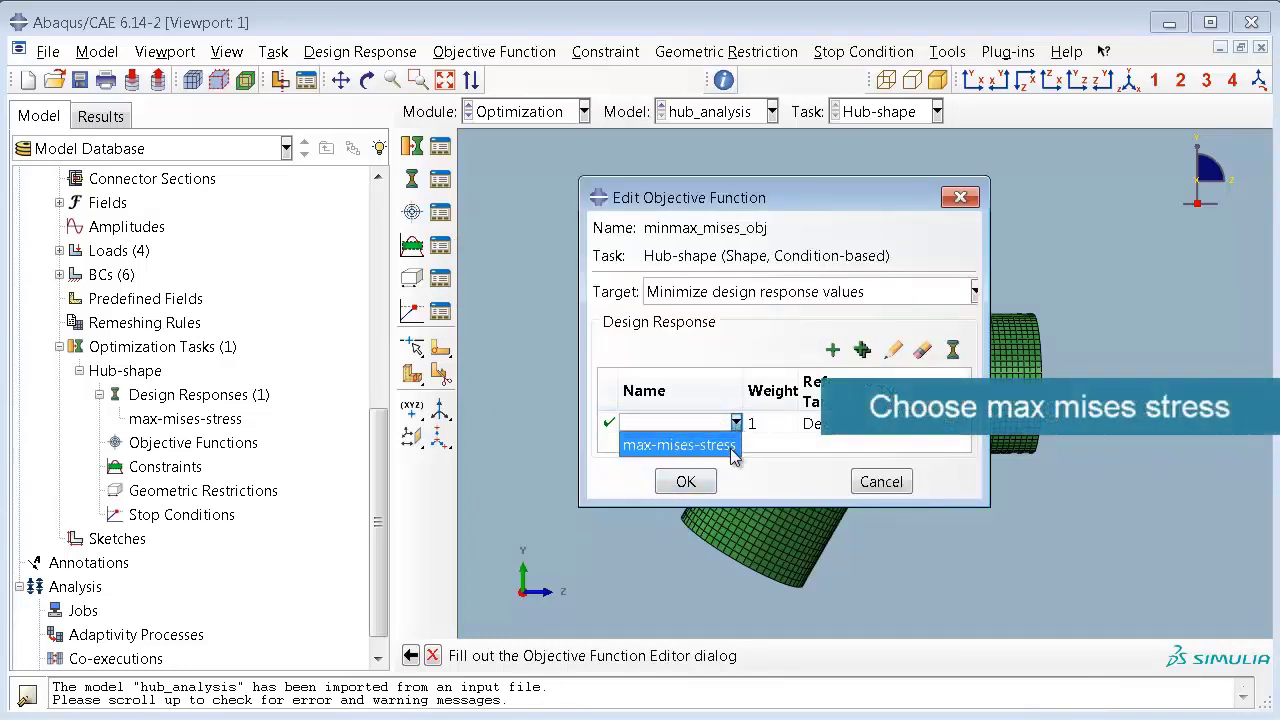
pyautogui.click(724, 444)
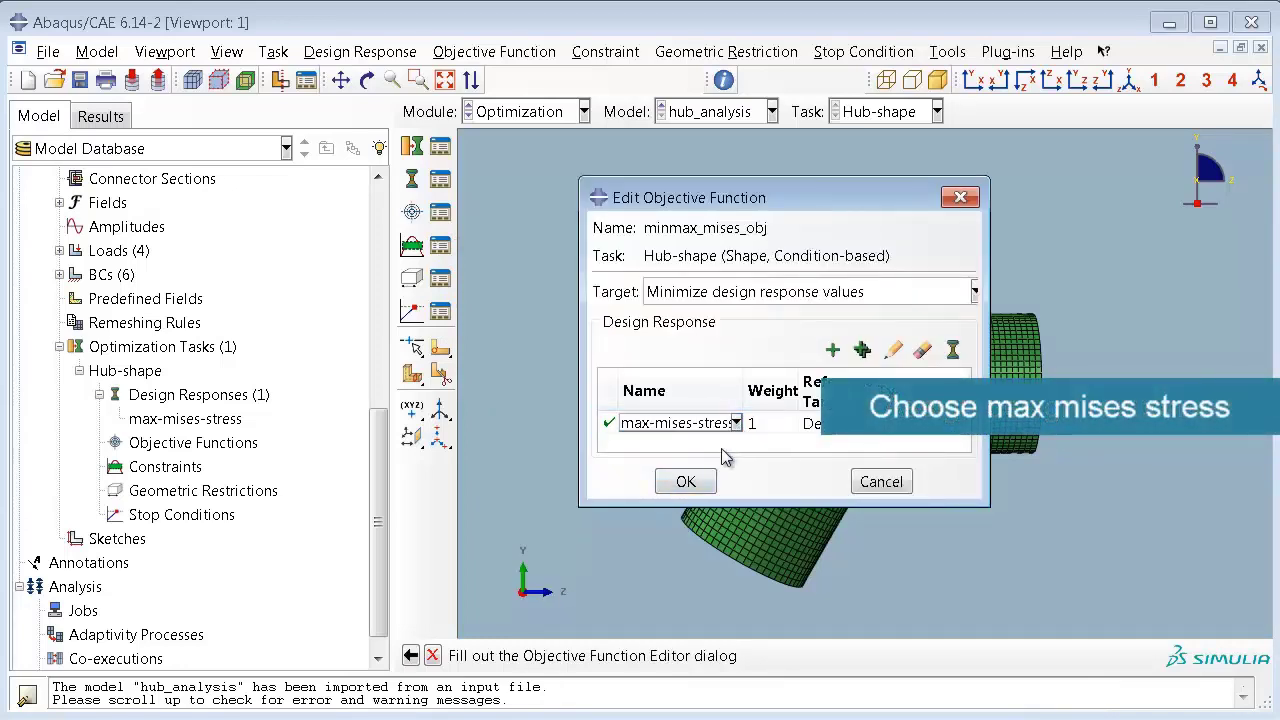
pyautogui.click(977, 293)
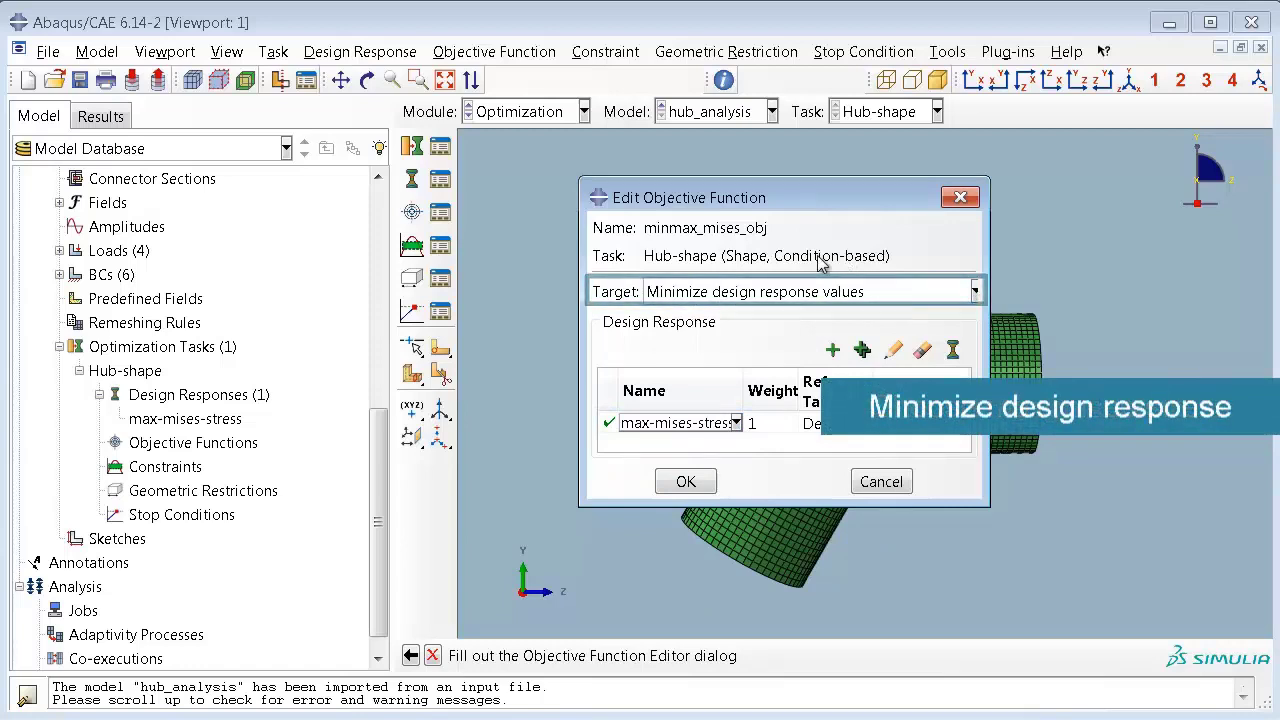
pyautogui.click(686, 483)
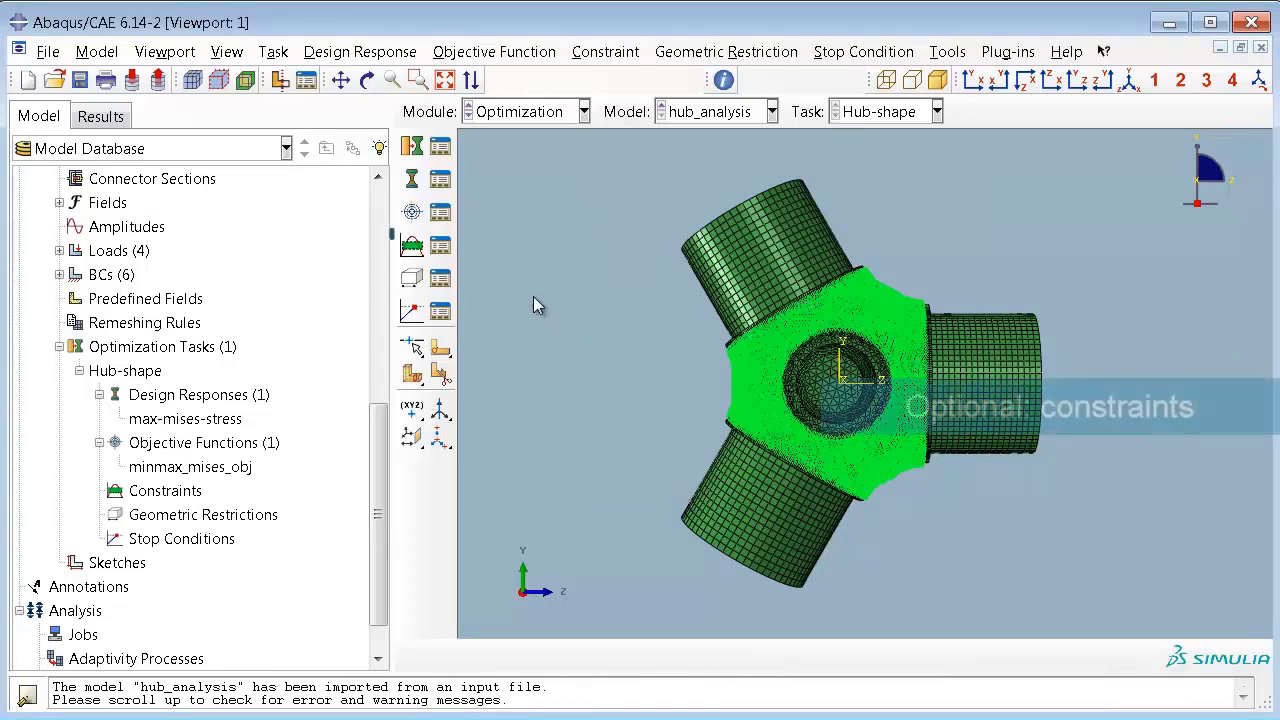
# Create a rotational symmetry restriction named cyclic_symm on the DESIGN_NODES region.
pyautogui.click(411, 280)
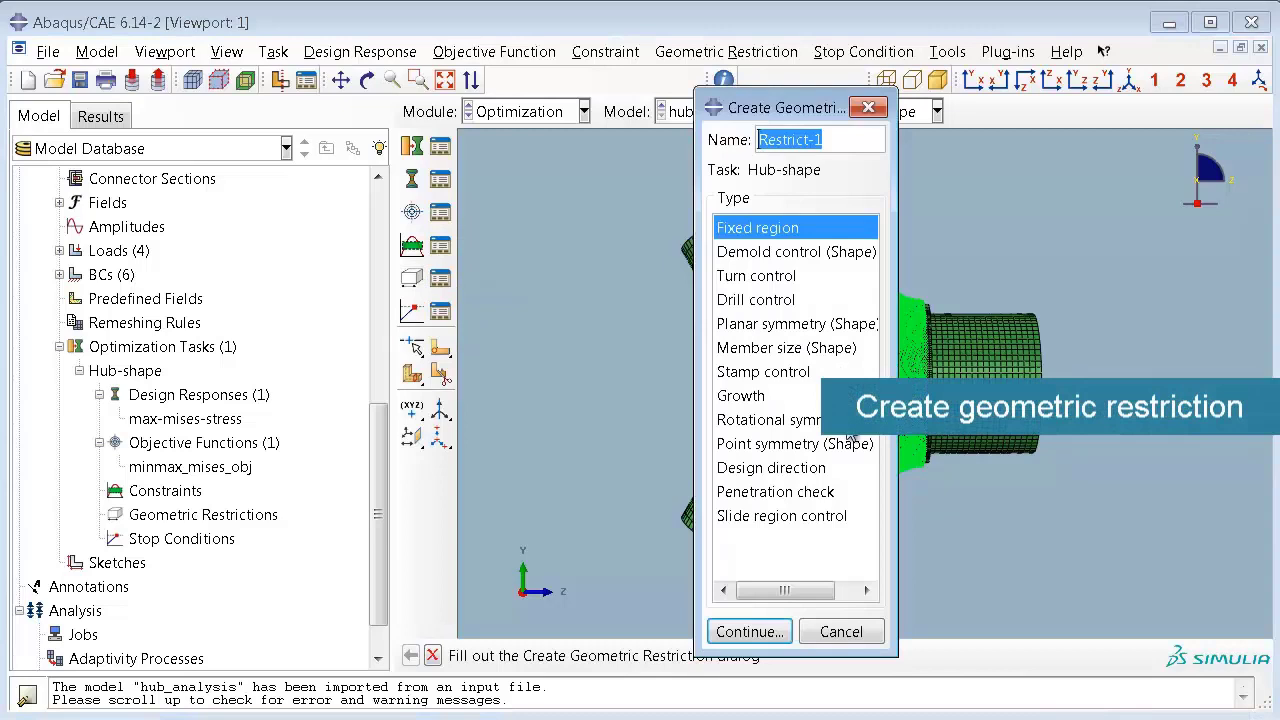
pyautogui.click(800, 420)
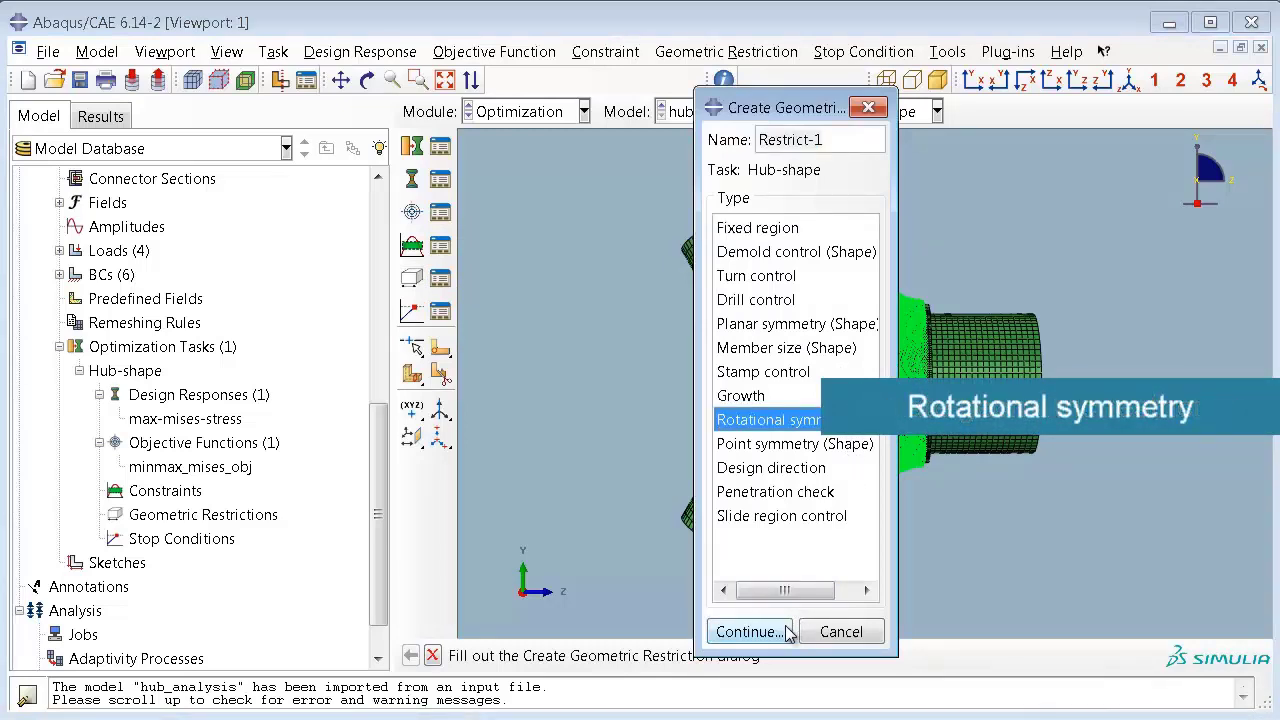
pyautogui.moveTo(830, 146); pyautogui.dragTo(758, 141)
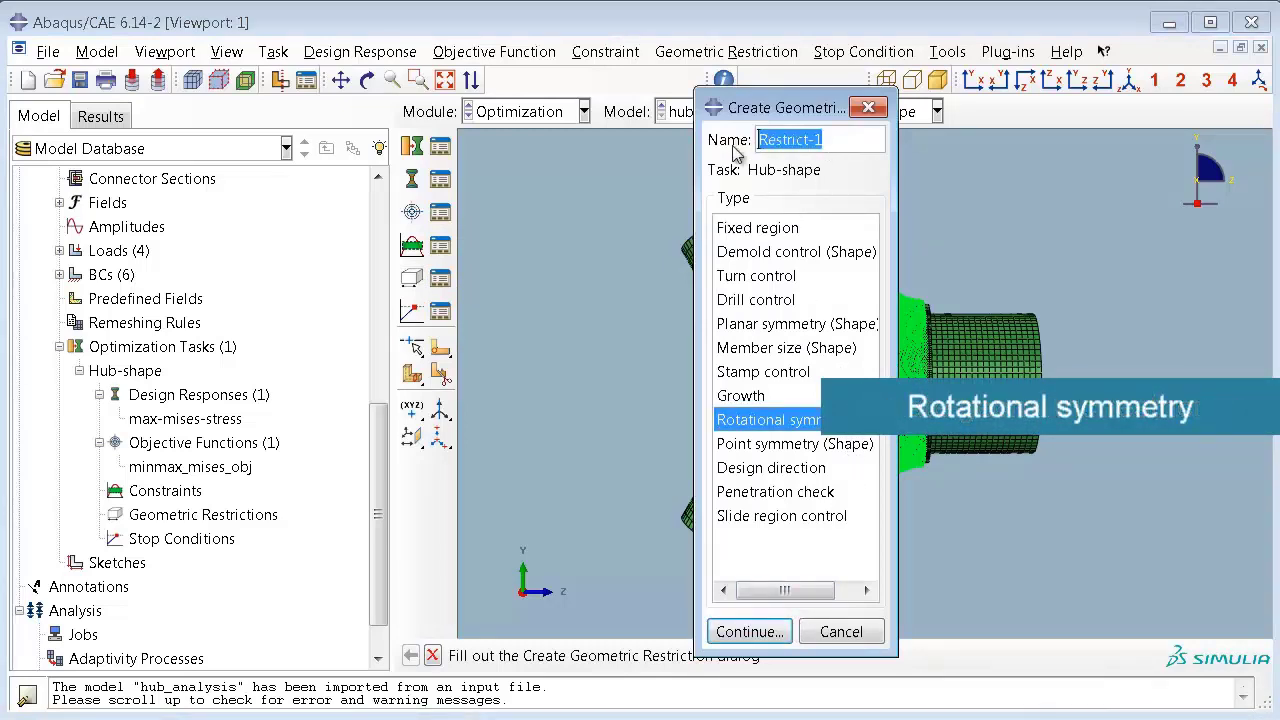
pyautogui.write('cyc')
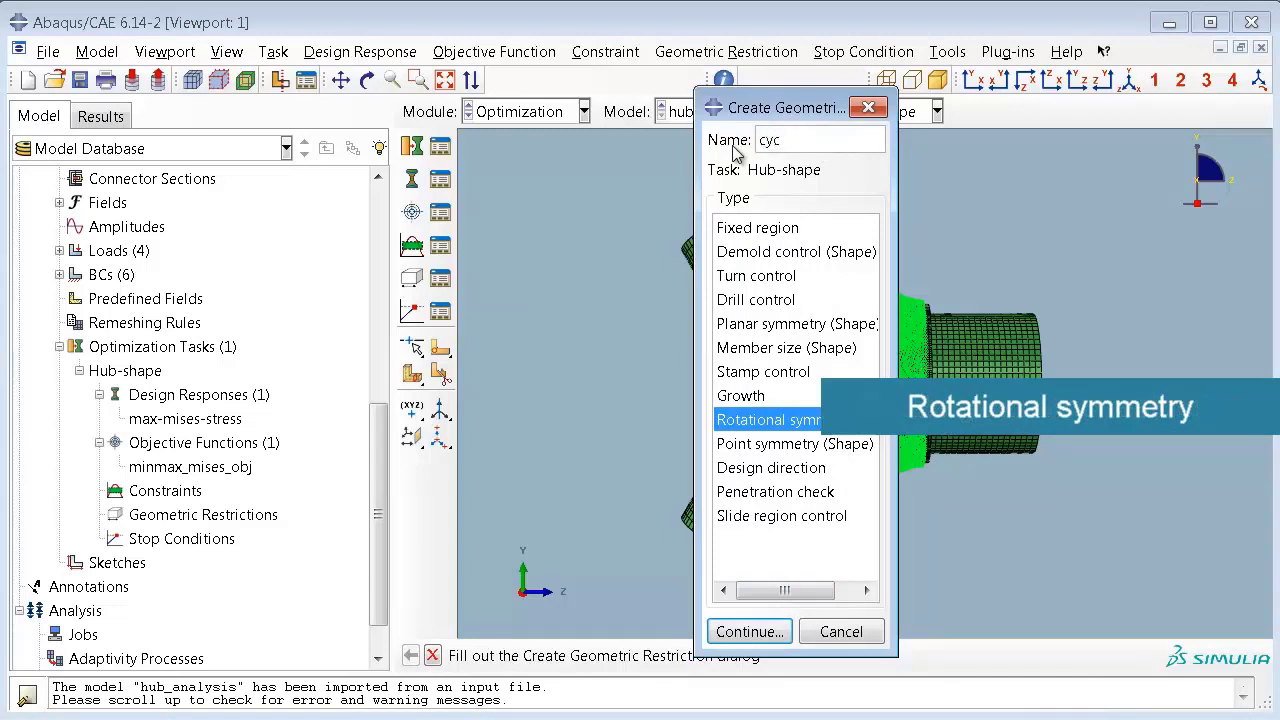
pyautogui.write('lic_symm')
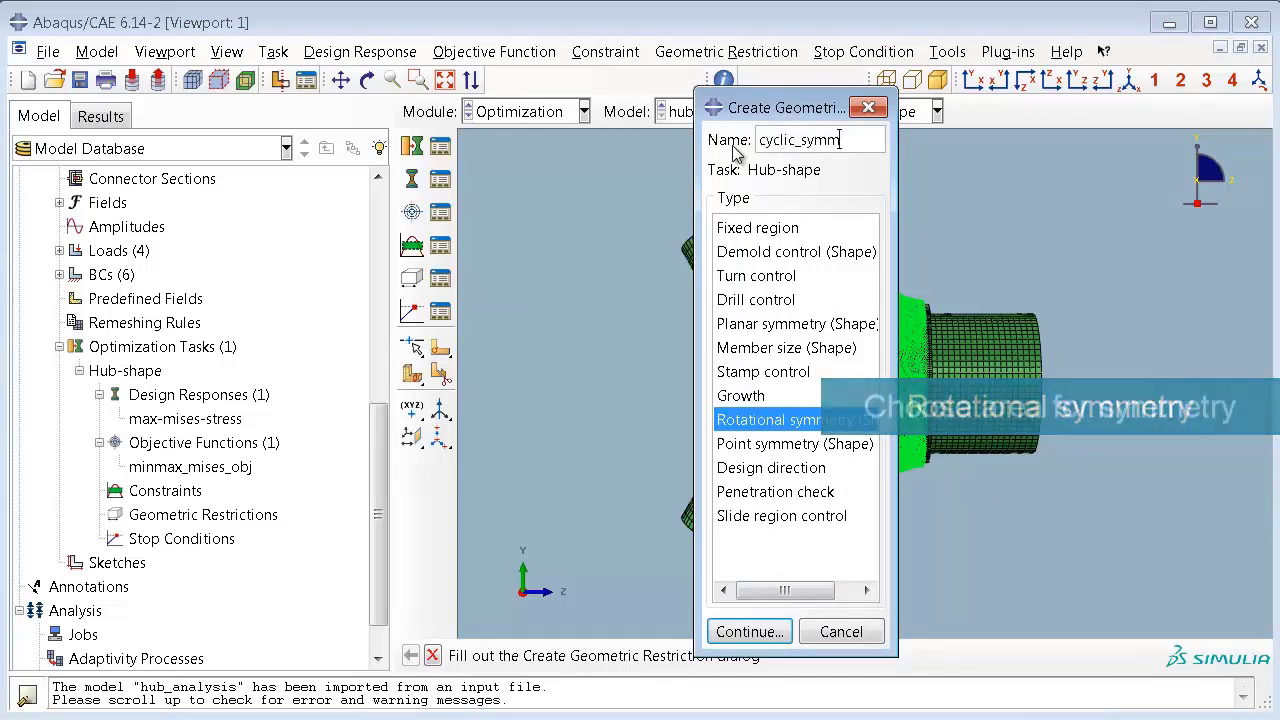
pyautogui.click(772, 631)
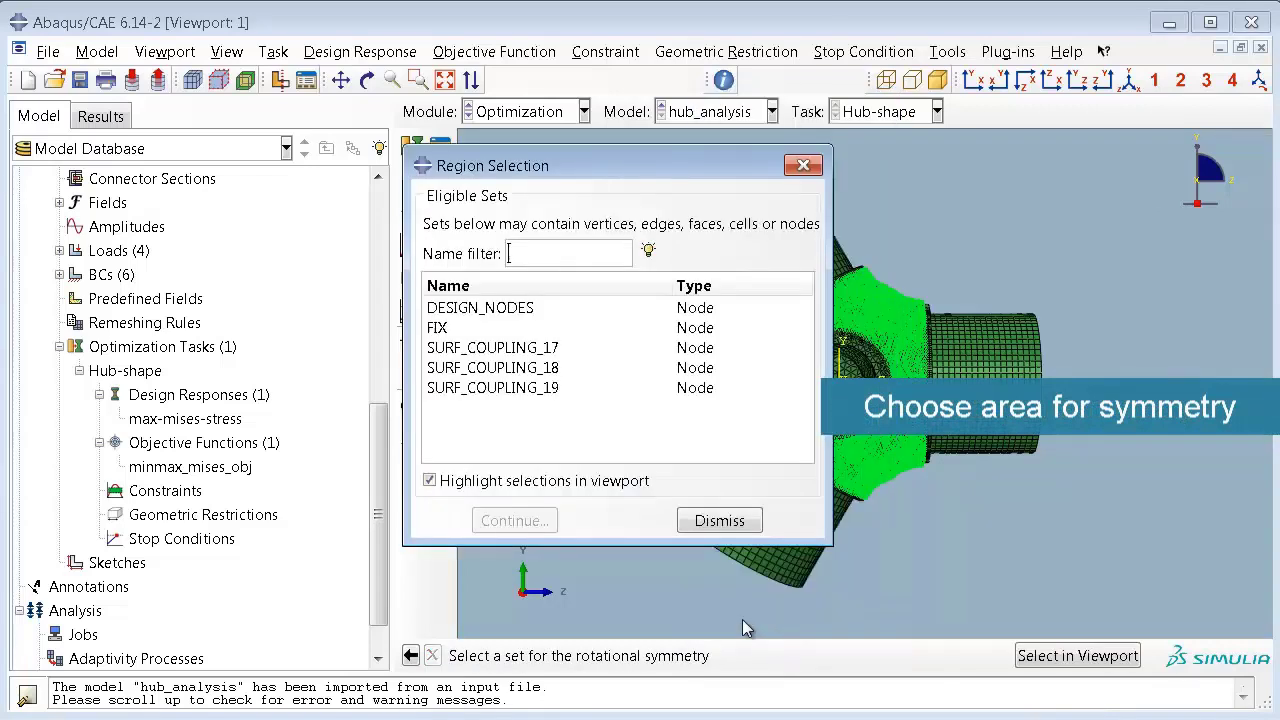
pyautogui.click(560, 310)
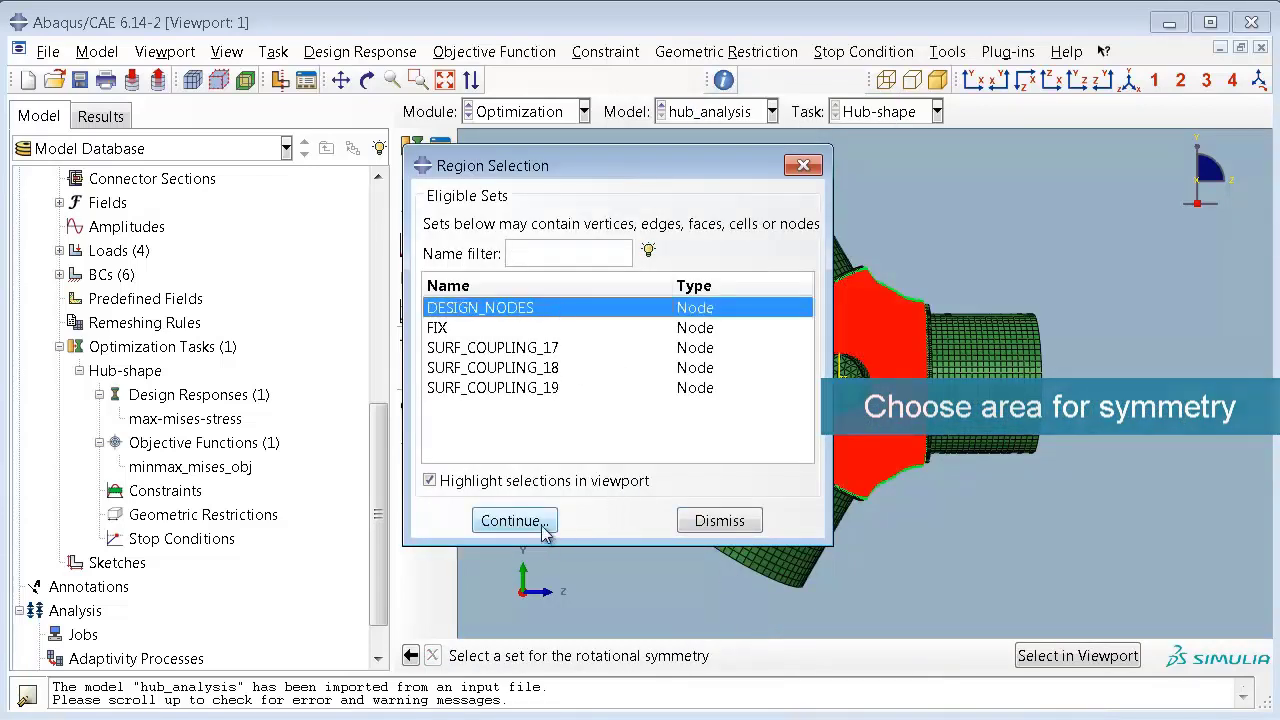
pyautogui.click(510, 521)
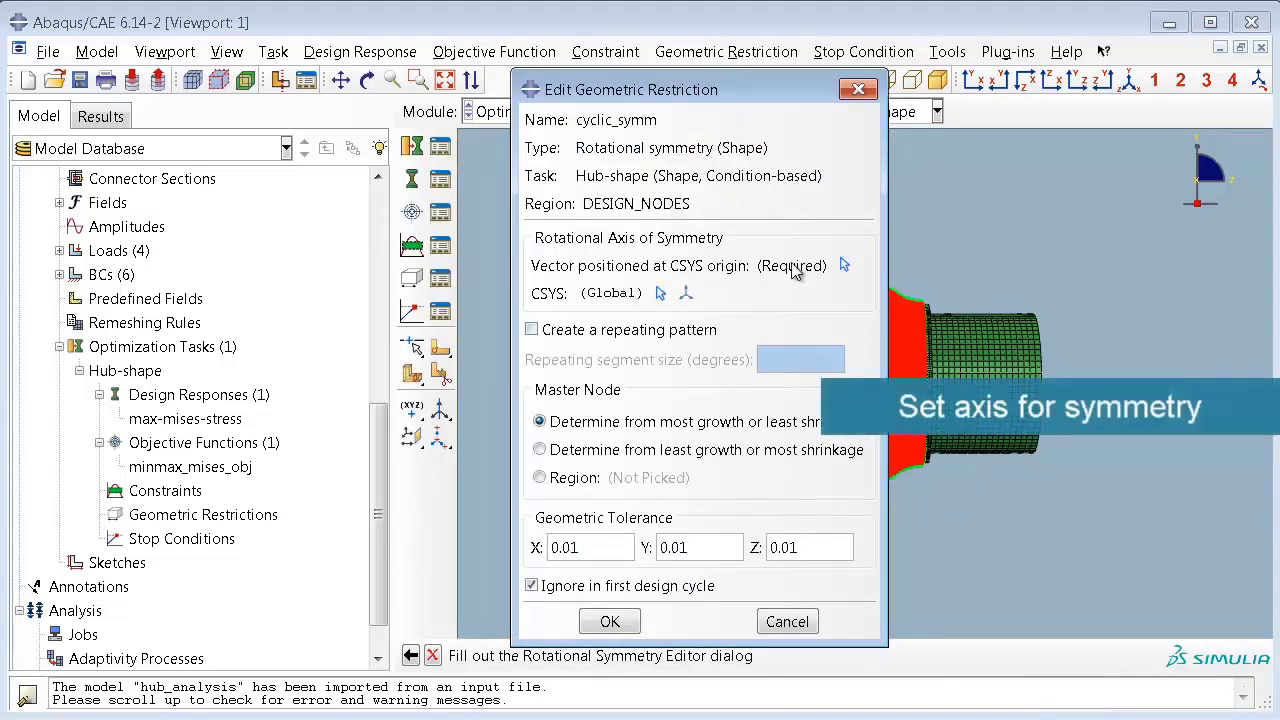
# Define the cyclic_symm symmetry axis from point 0,0,0 to 1,0,0.
pyautogui.click(842, 265)
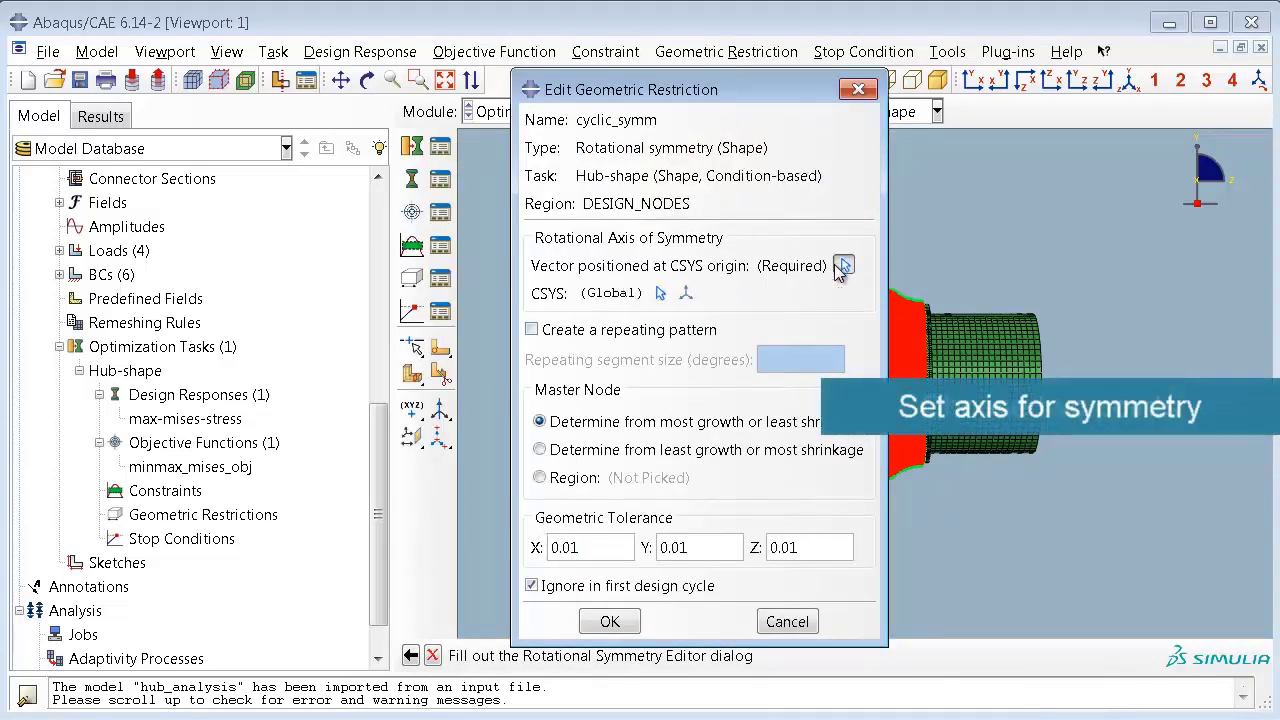
pyautogui.click(806, 655)
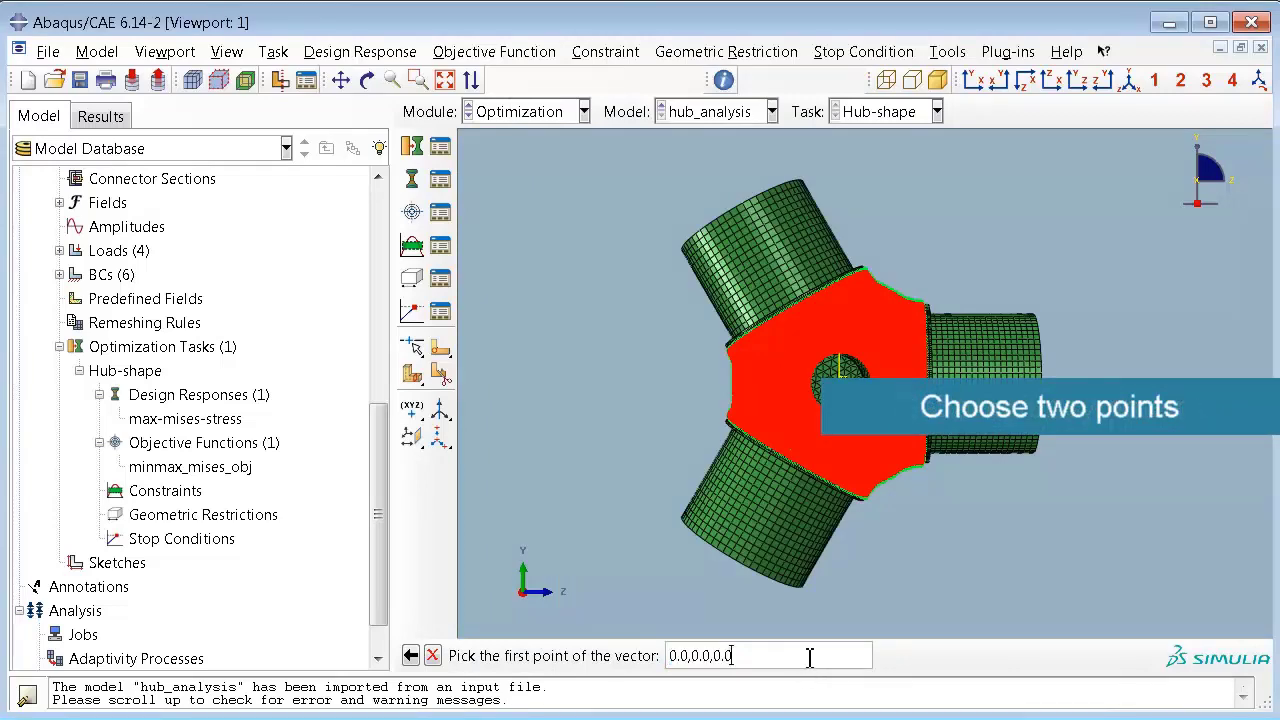
pyautogui.press('Return')
pyautogui.click(699, 658)
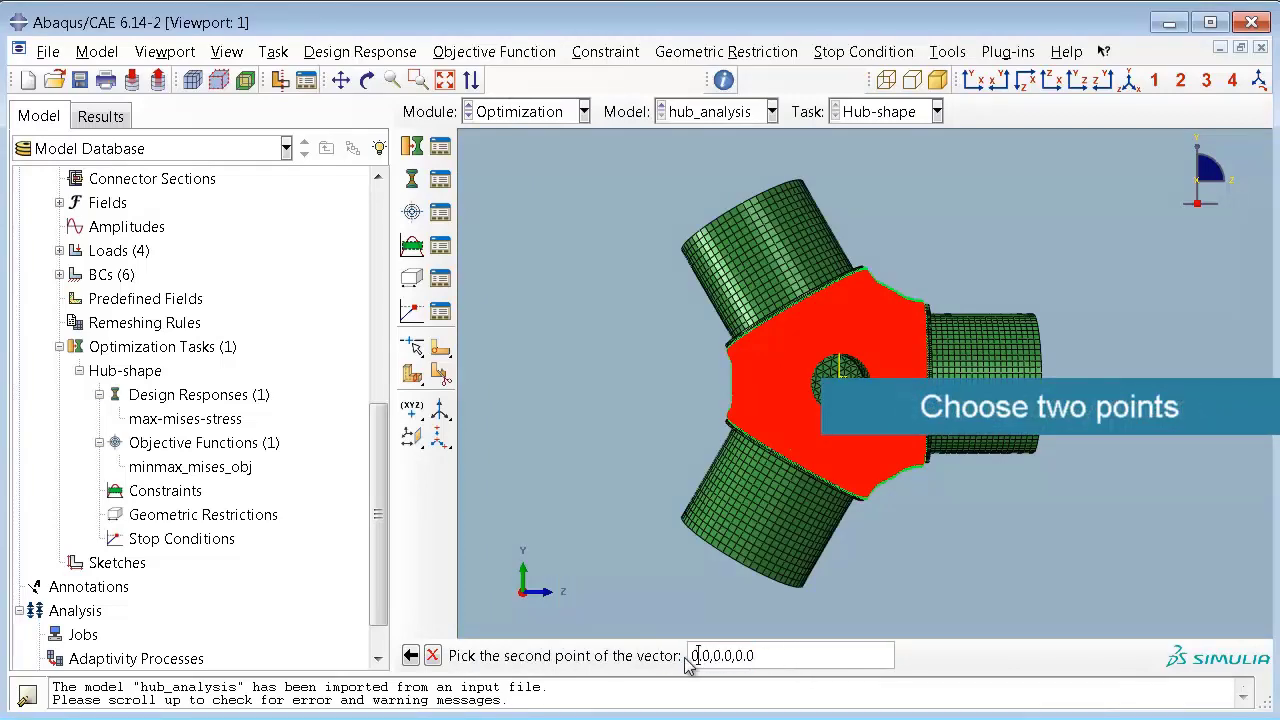
pyautogui.press('BackSpace')
pyautogui.write('1')
pyautogui.press('Return')
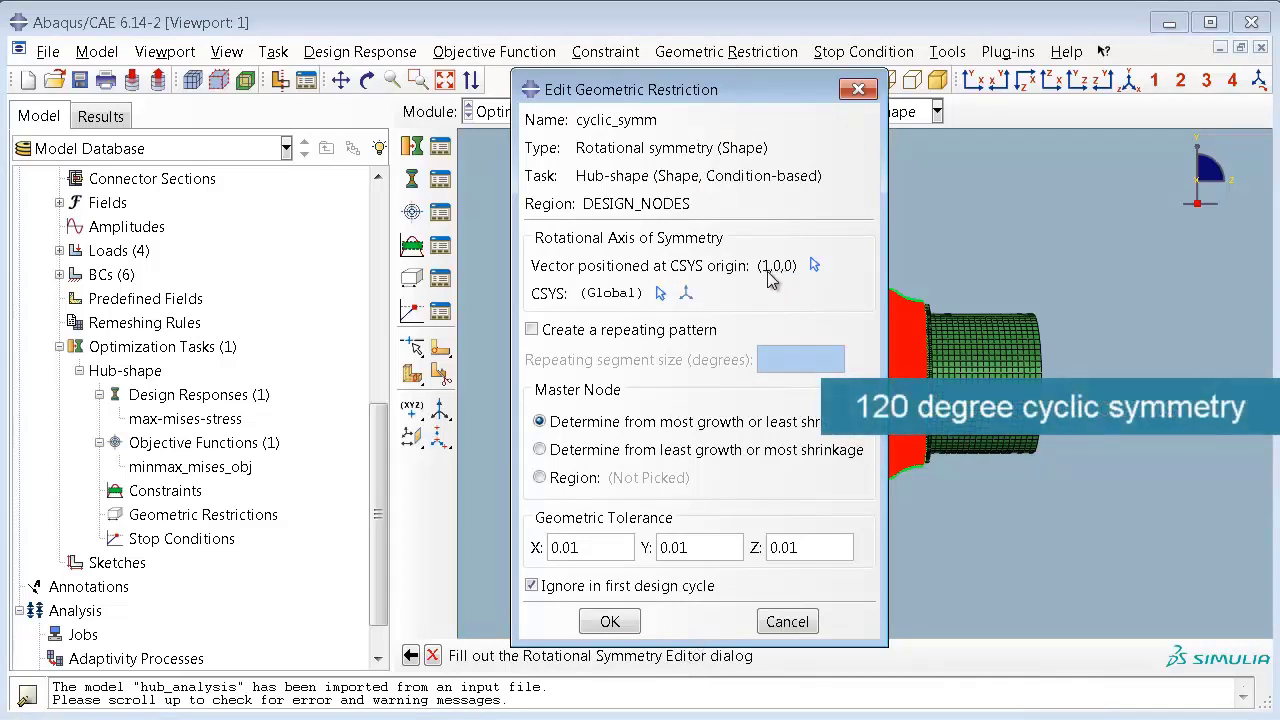
# Enable a repeating pattern with a 120-degree segment and save cyclic_symm.
pyautogui.click(531, 329)
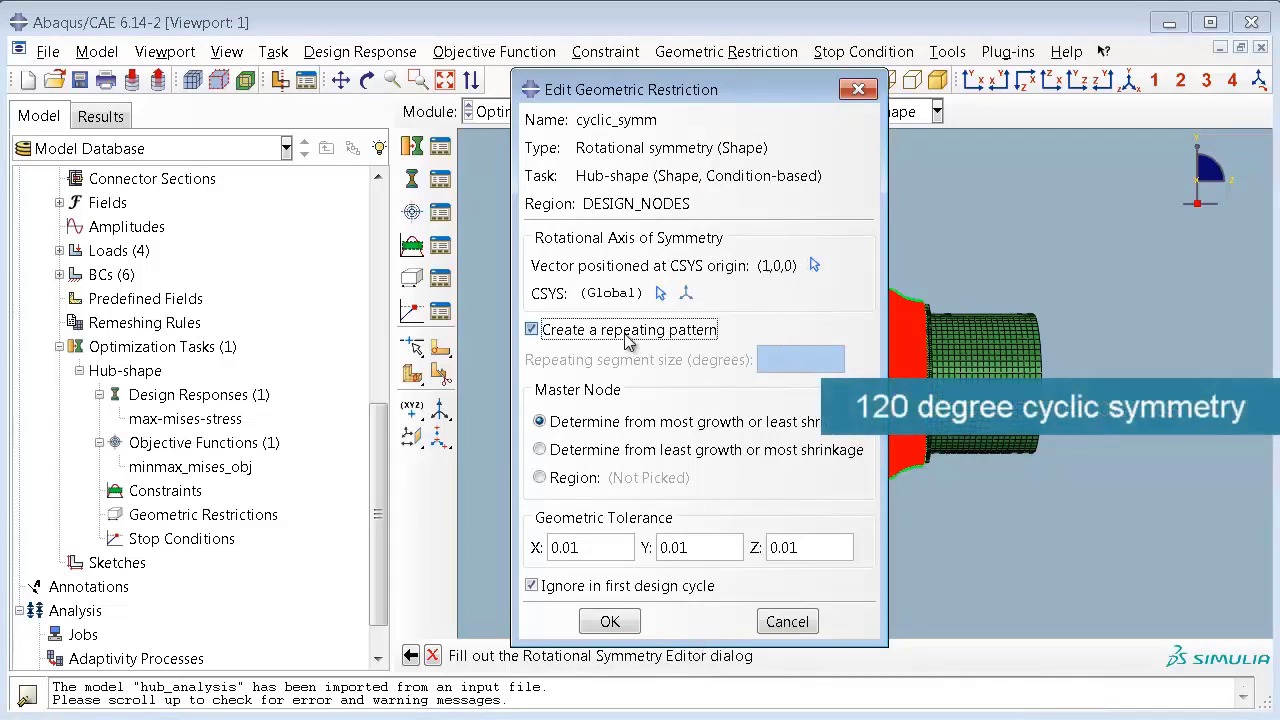
pyautogui.click(779, 363)
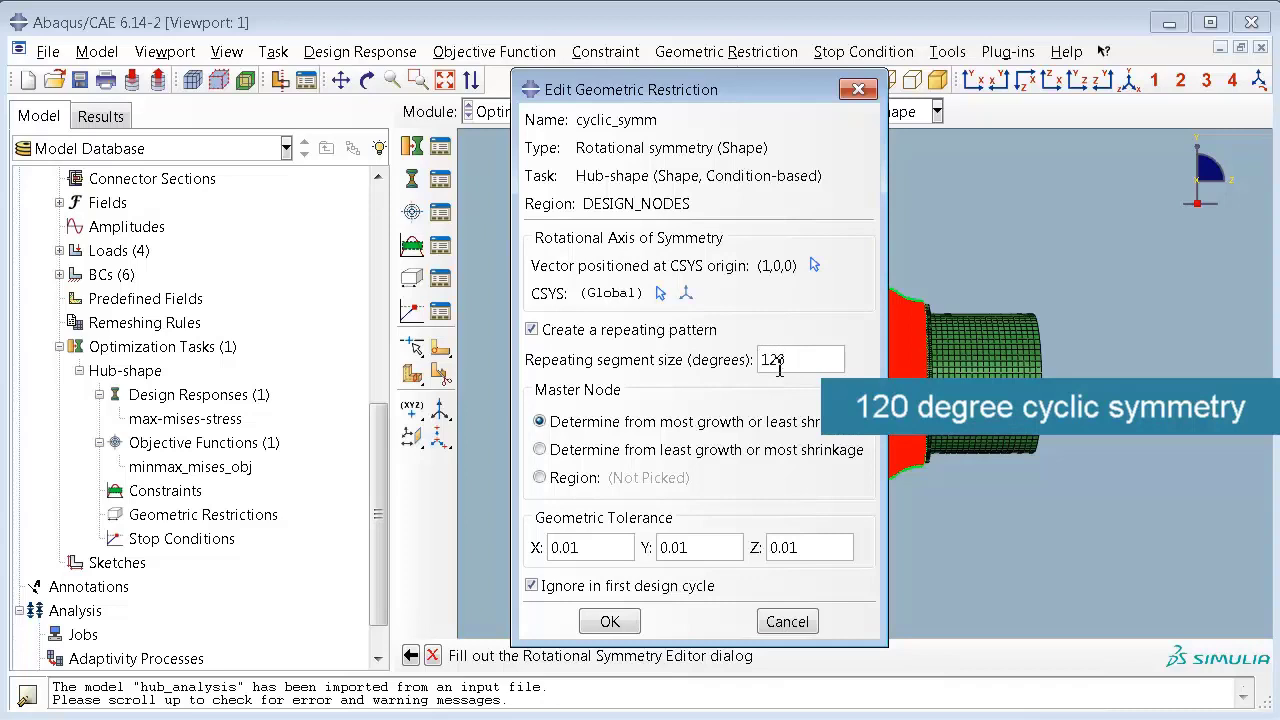
pyautogui.click(610, 622)
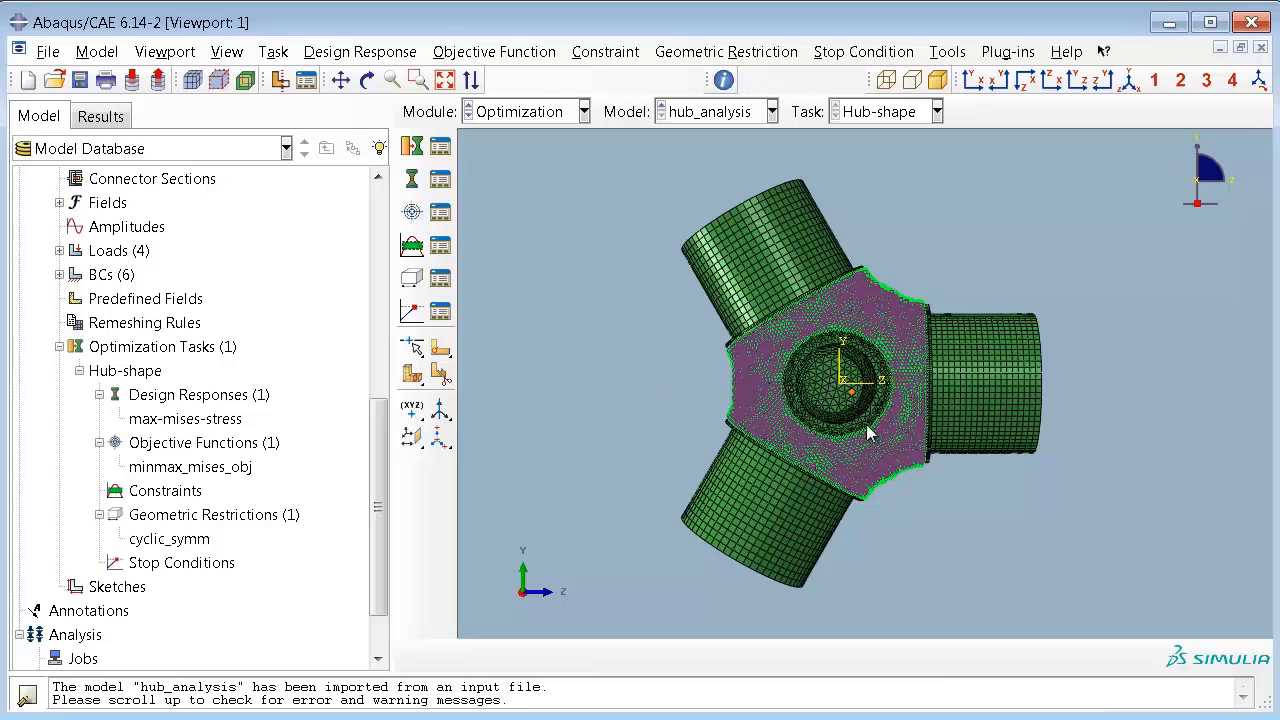
# Add the fixed_areas fixed-region restriction on node set FIX, locking the 1-, 2- and 3-directions.
pyautogui.click(414, 281)
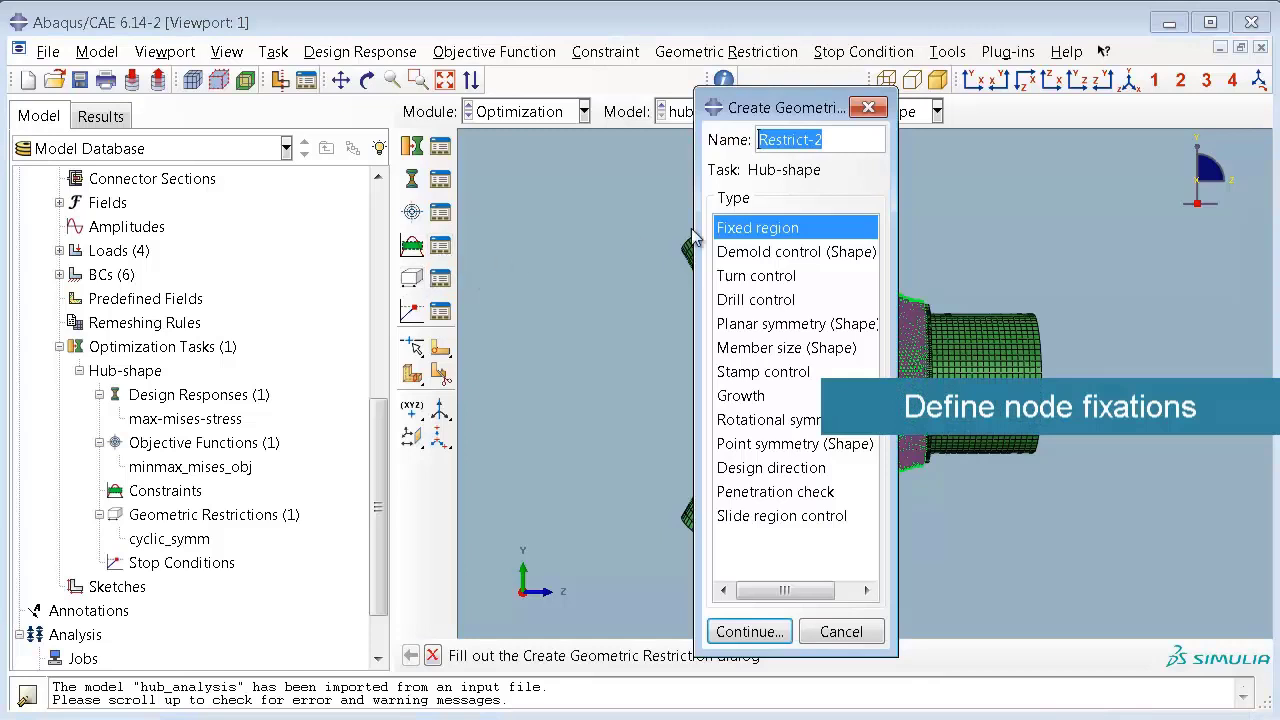
pyautogui.write('fixed')
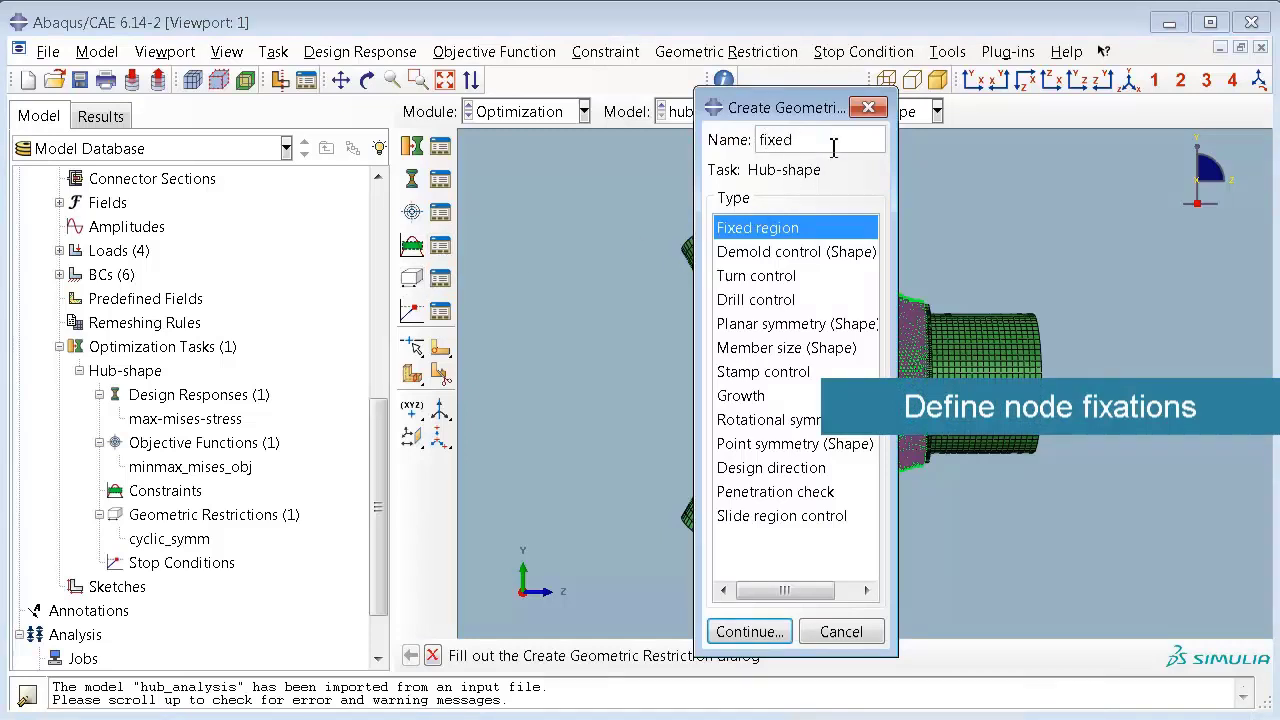
pyautogui.write('_areas')
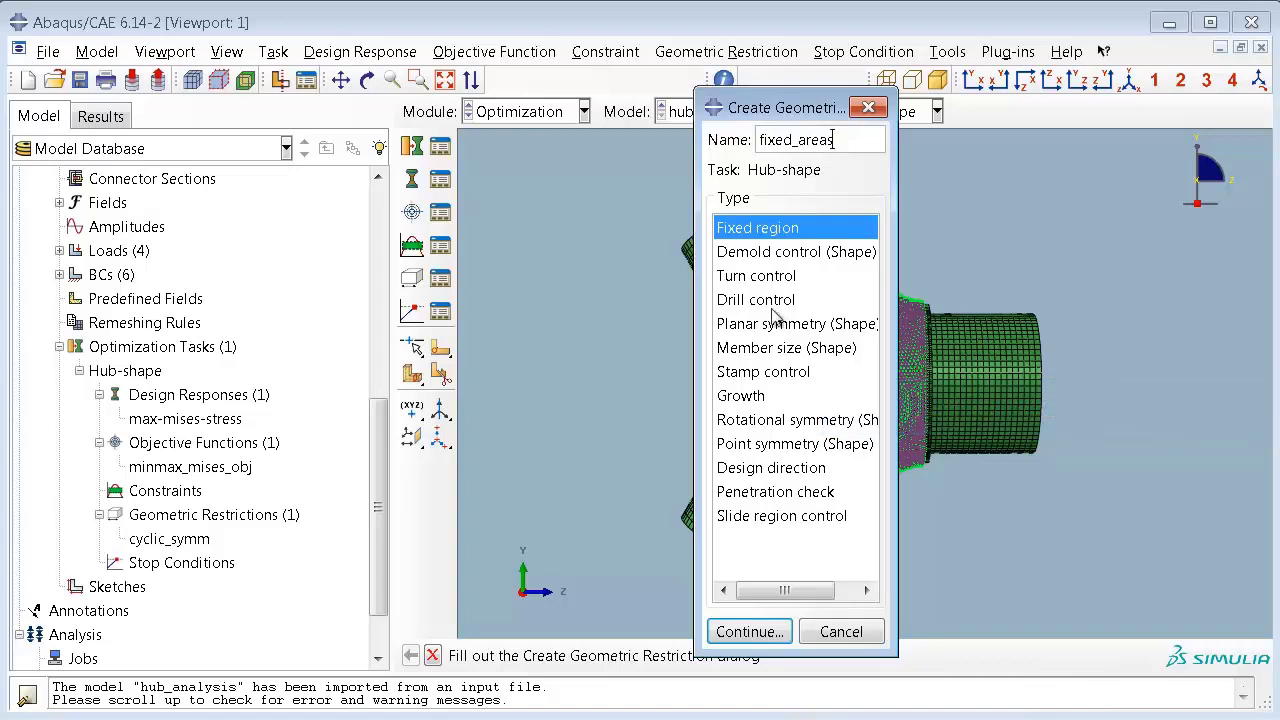
pyautogui.click(745, 630)
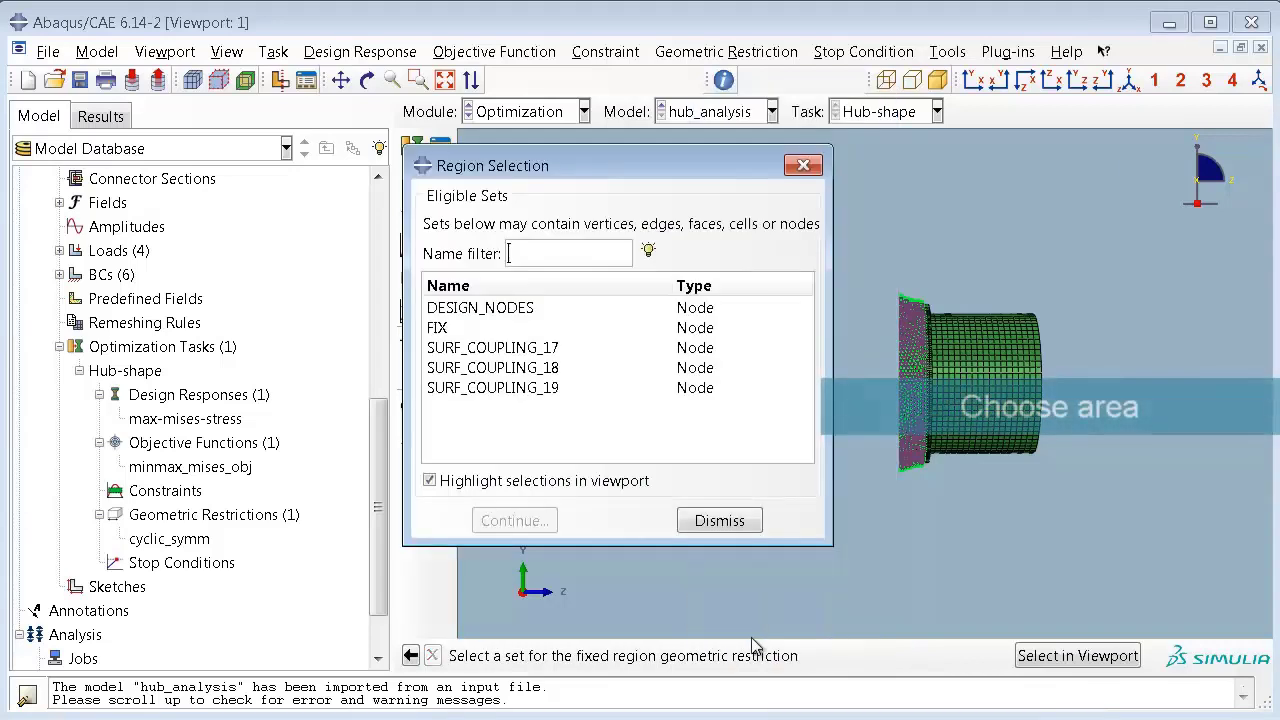
pyautogui.click(579, 333)
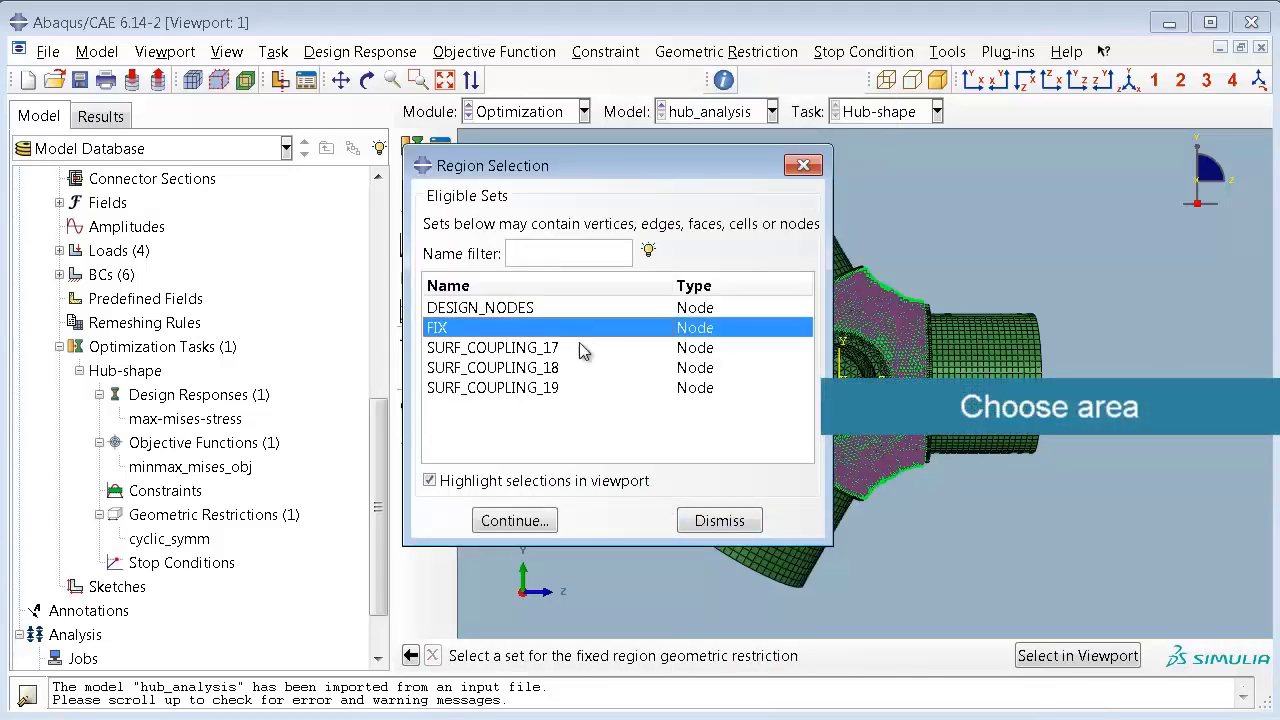
pyautogui.click(547, 530)
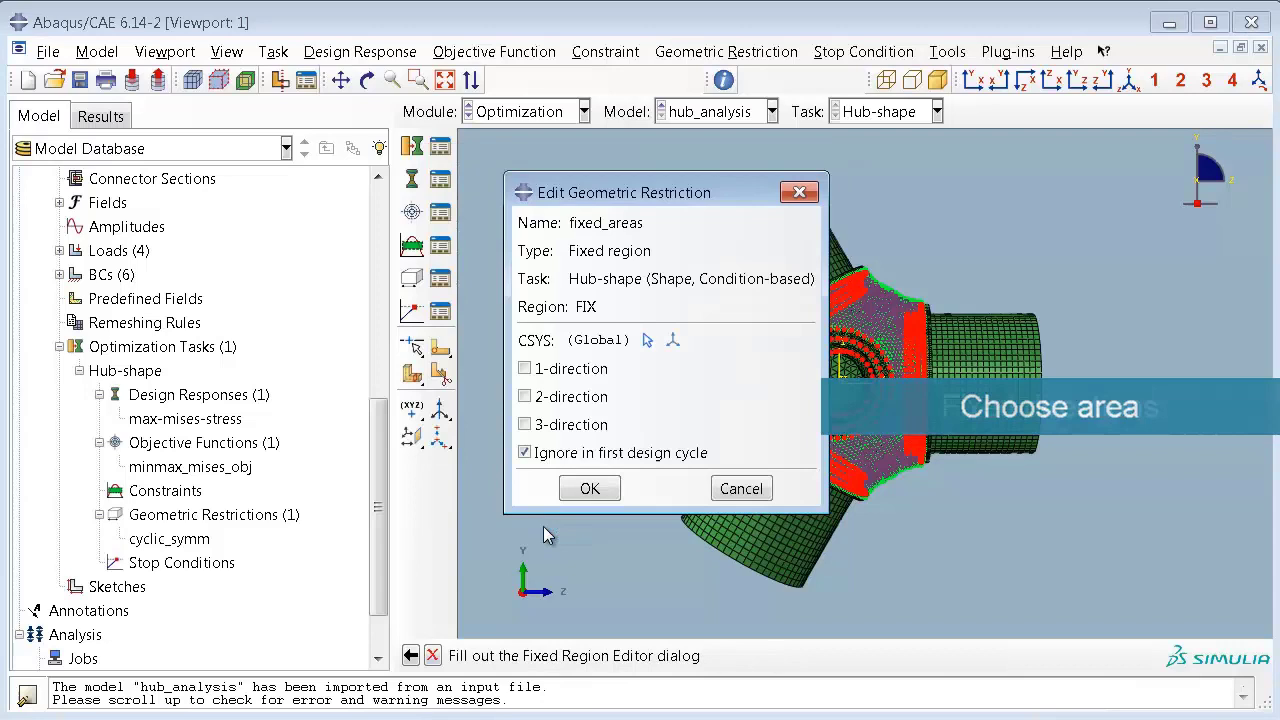
pyautogui.click(525, 368)
pyautogui.click(525, 396)
pyautogui.click(525, 424)
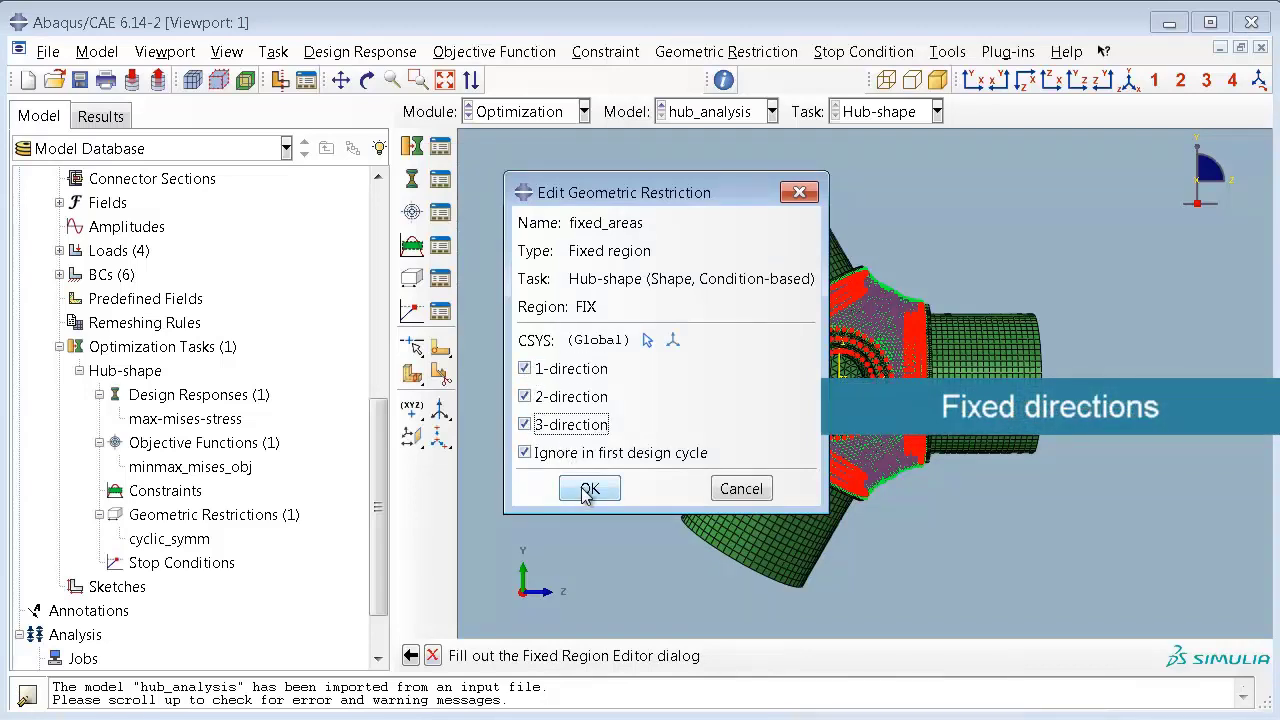
pyautogui.click(584, 488)
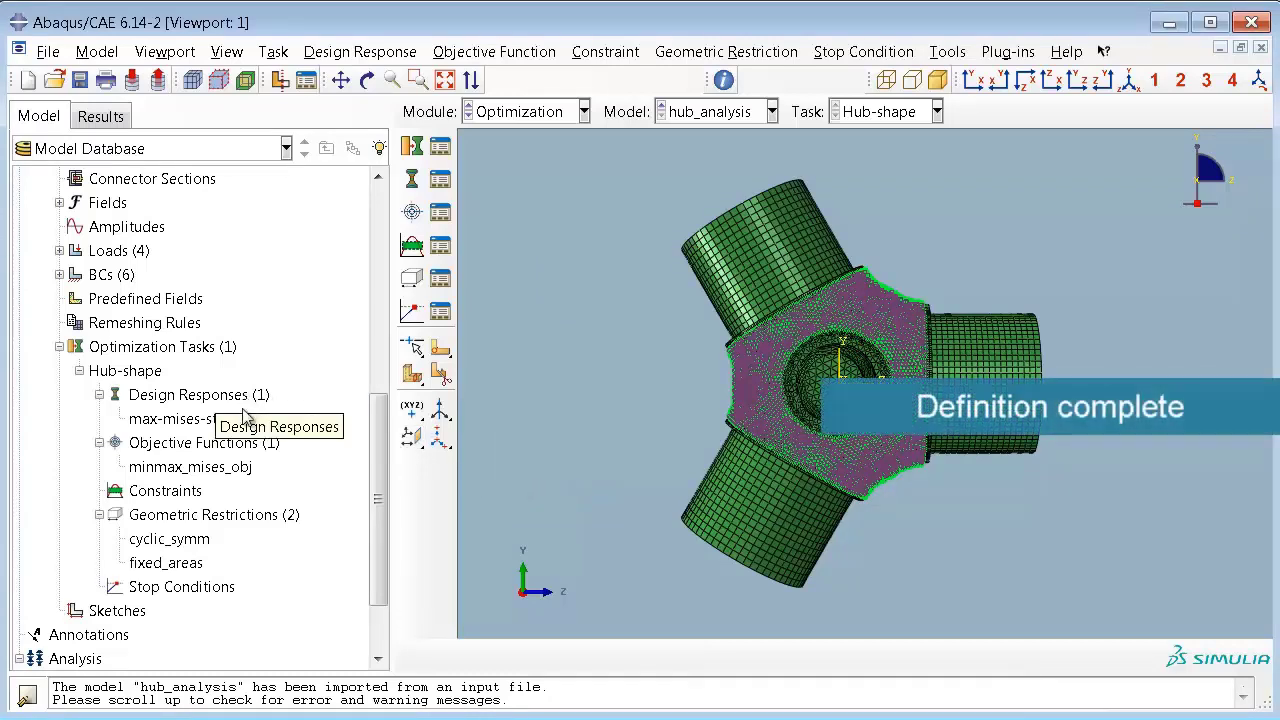
# Review the Hub-shape task items, then enter the Job module through Optimization Processes.
pyautogui.moveTo(245, 428)
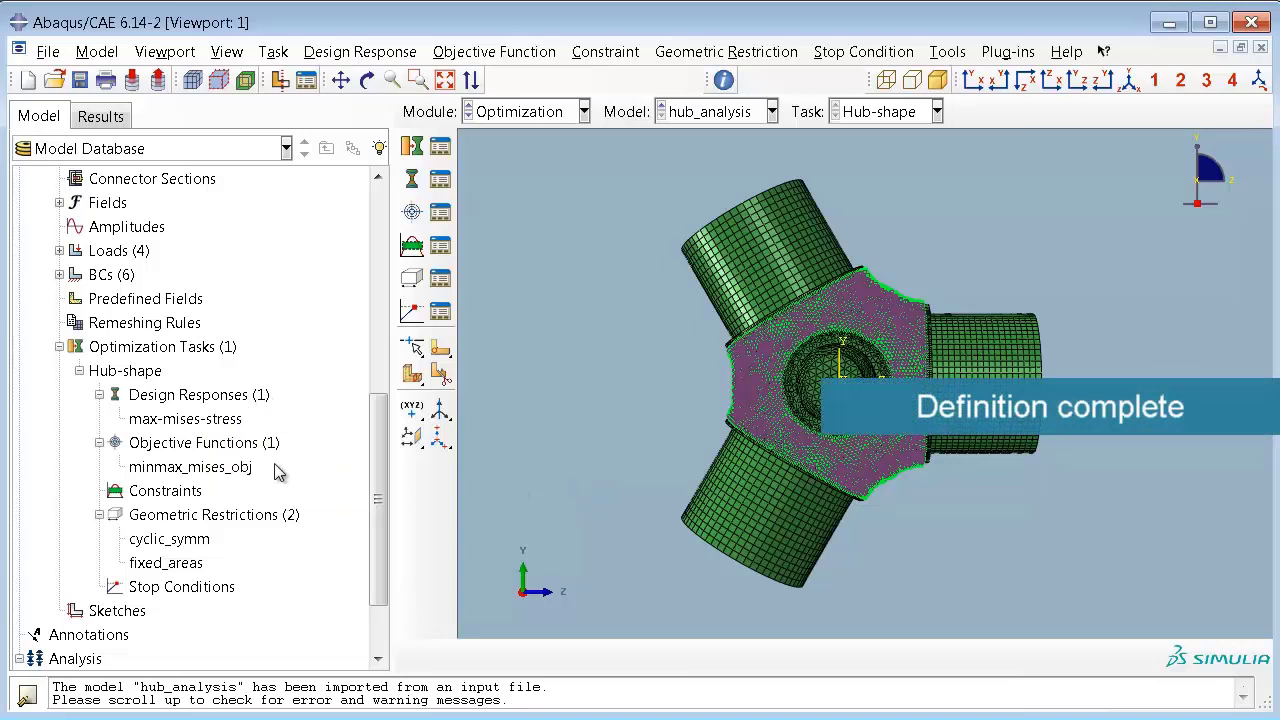
pyautogui.moveTo(253, 481)
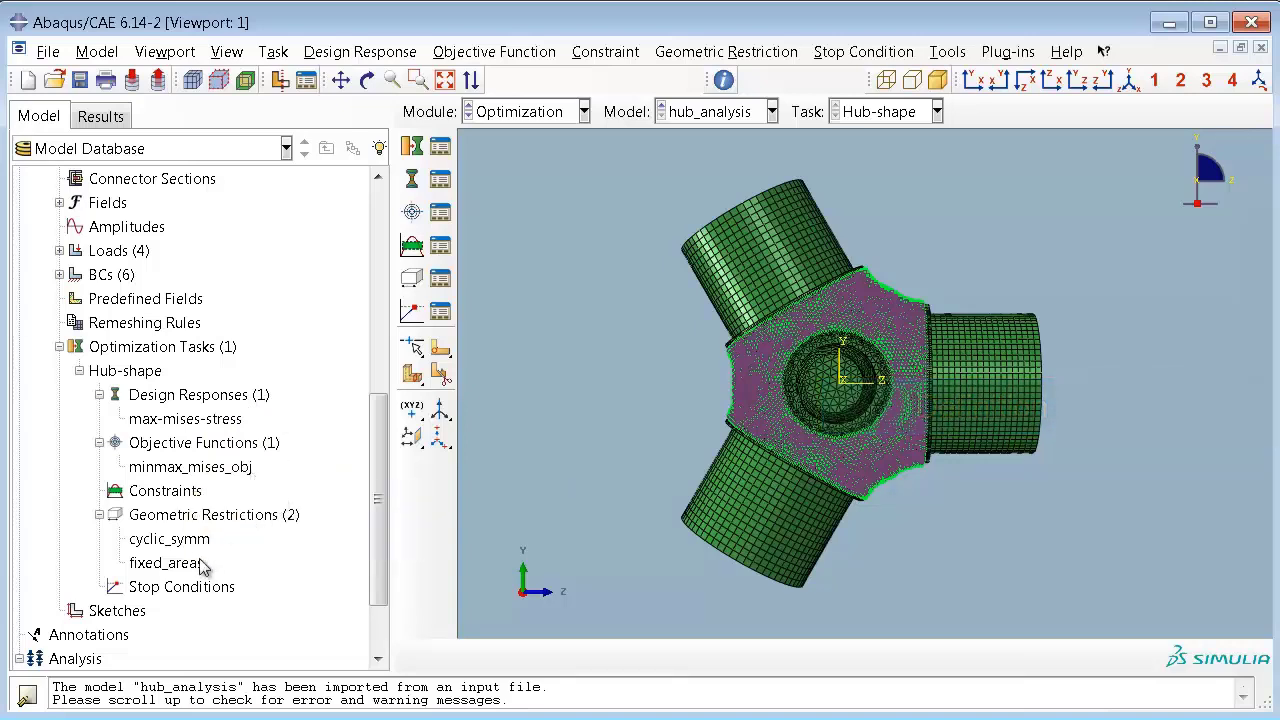
pyautogui.moveTo(203, 549)
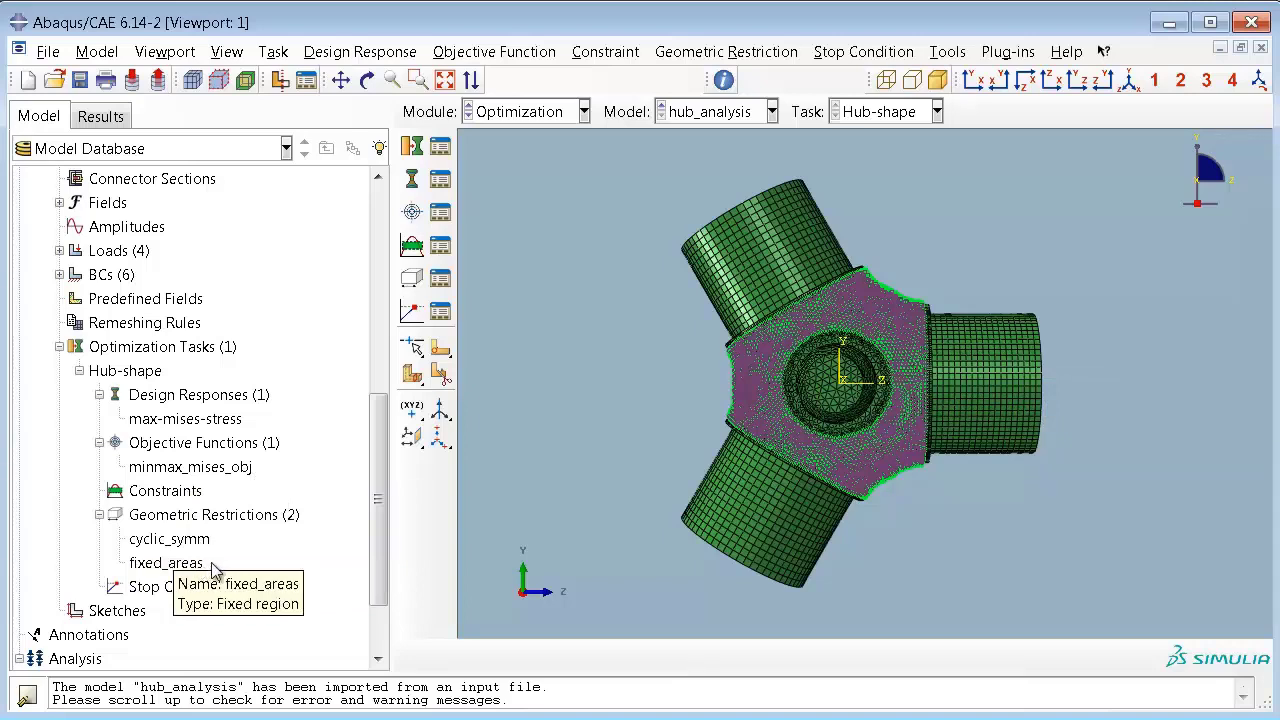
pyautogui.click(379, 640)
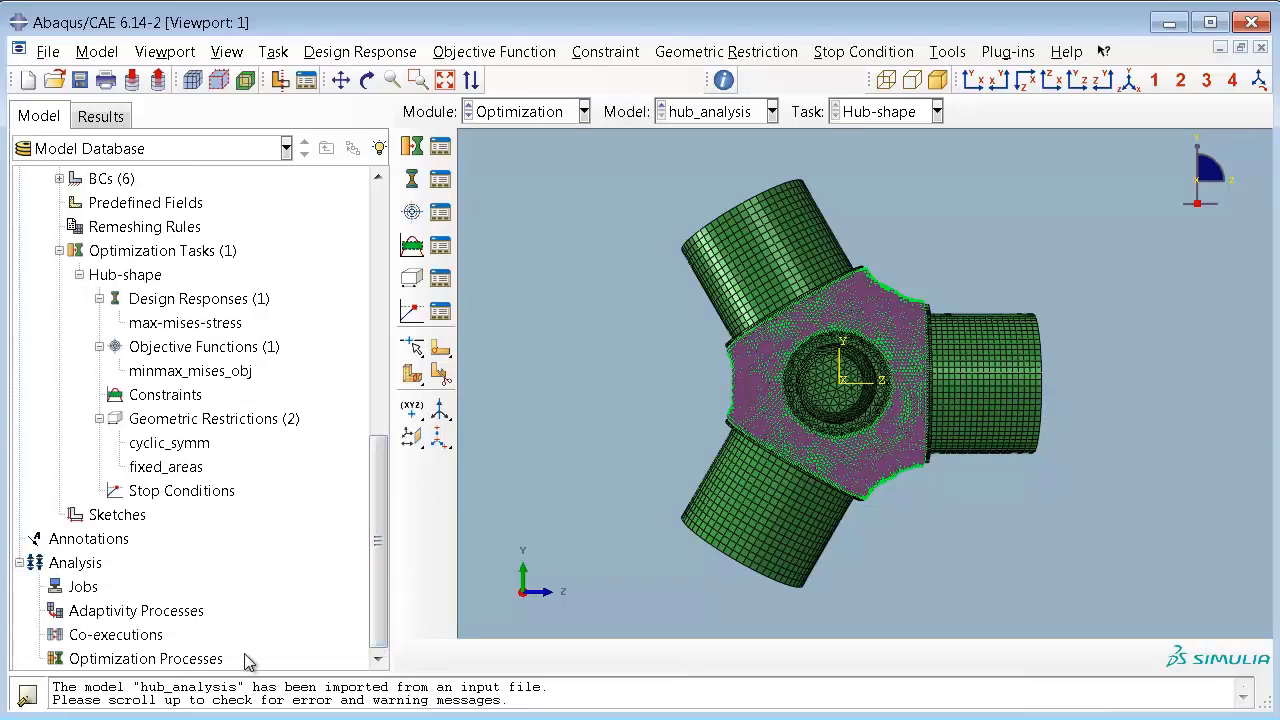
# Create optimization process hub_shape for the Hub-shape task with Data save set to Every cycle.
pyautogui.click(195, 658)
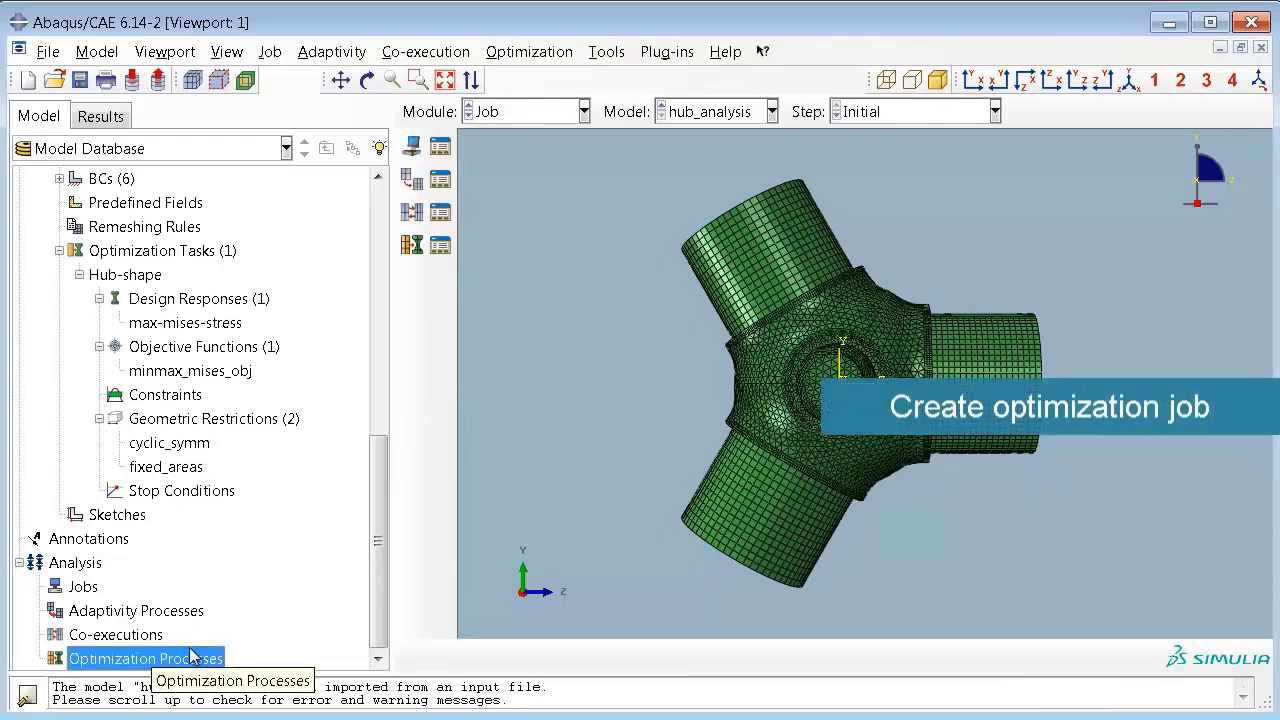
pyautogui.rightClick(195, 657)
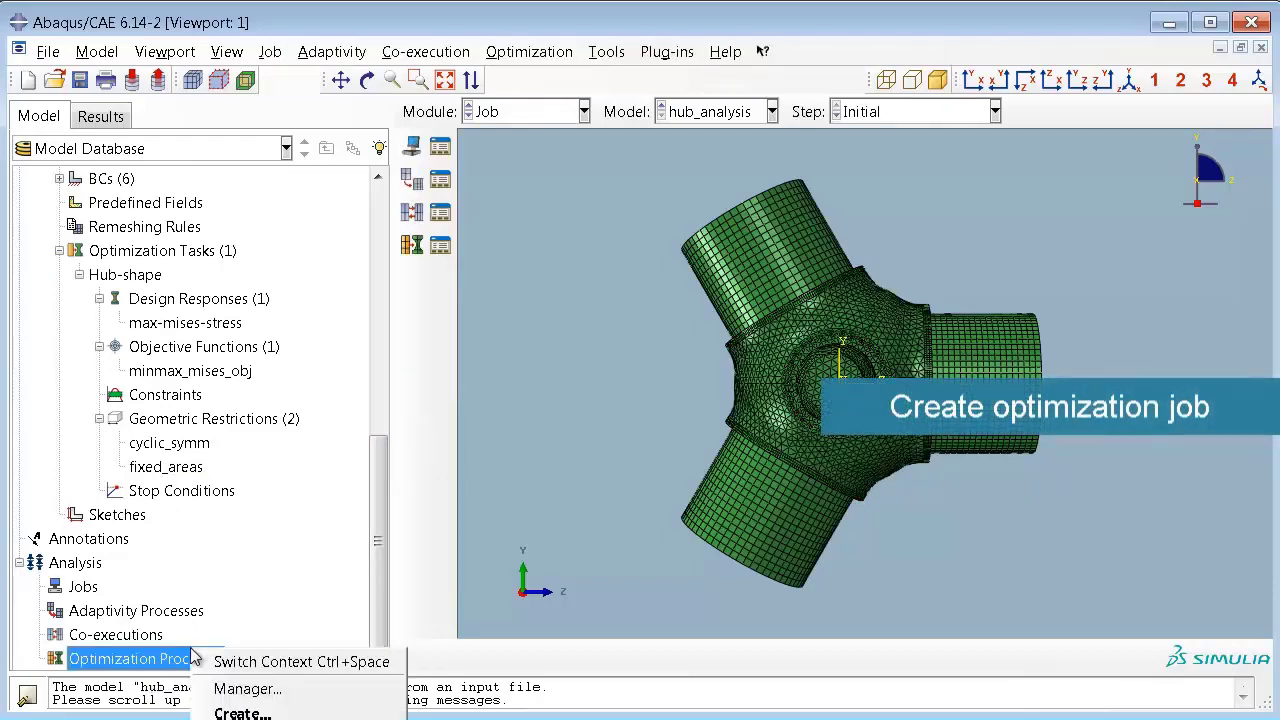
pyautogui.click(283, 714)
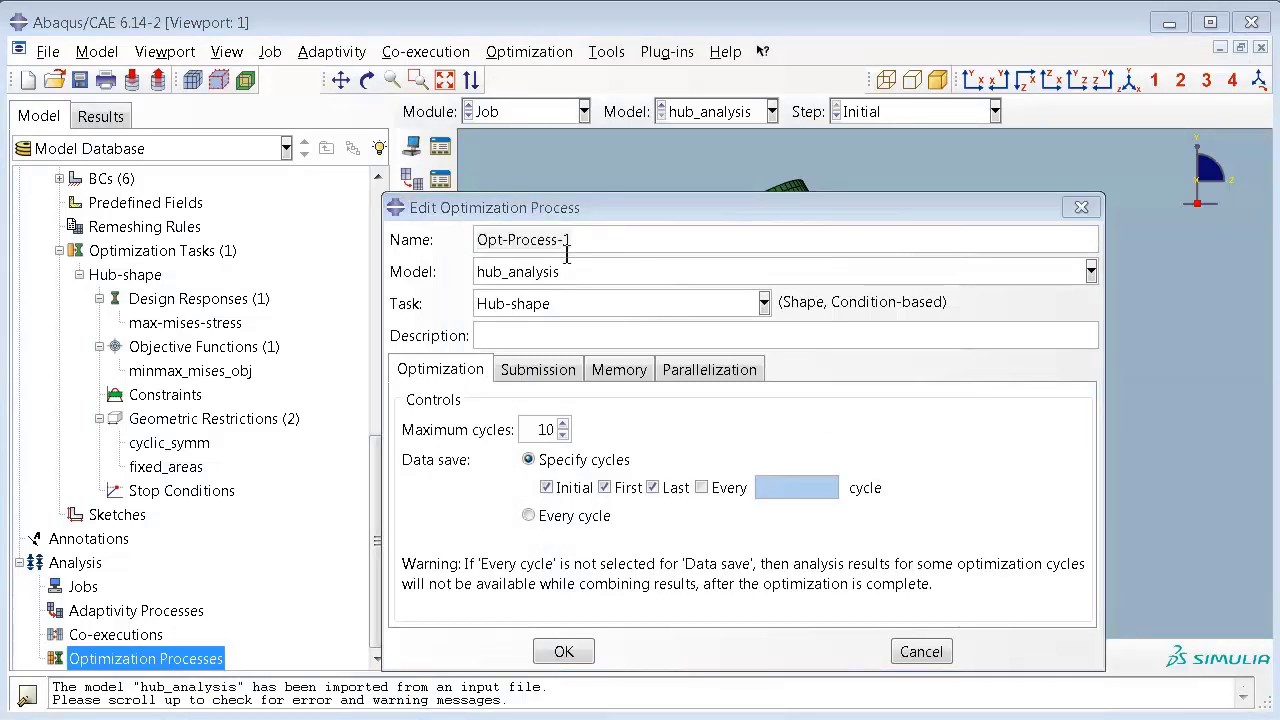
pyautogui.moveTo(592, 242); pyautogui.dragTo(477, 234)
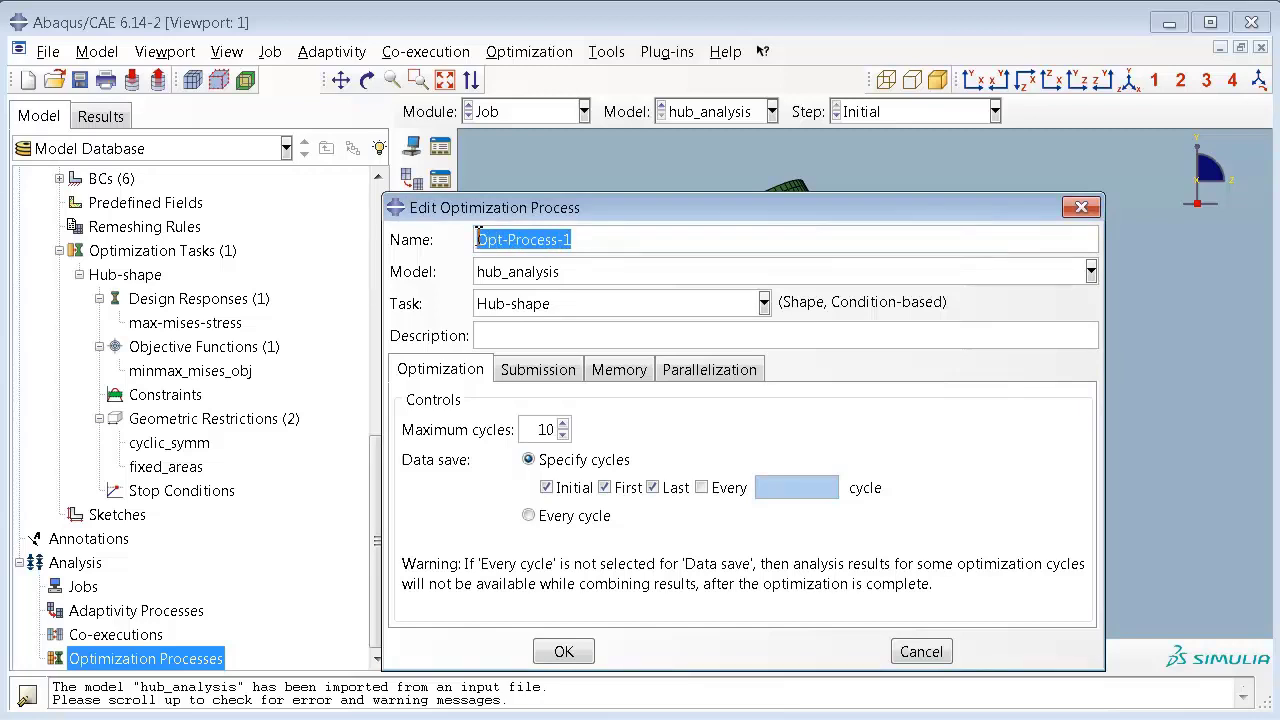
pyautogui.write('hub_shape')
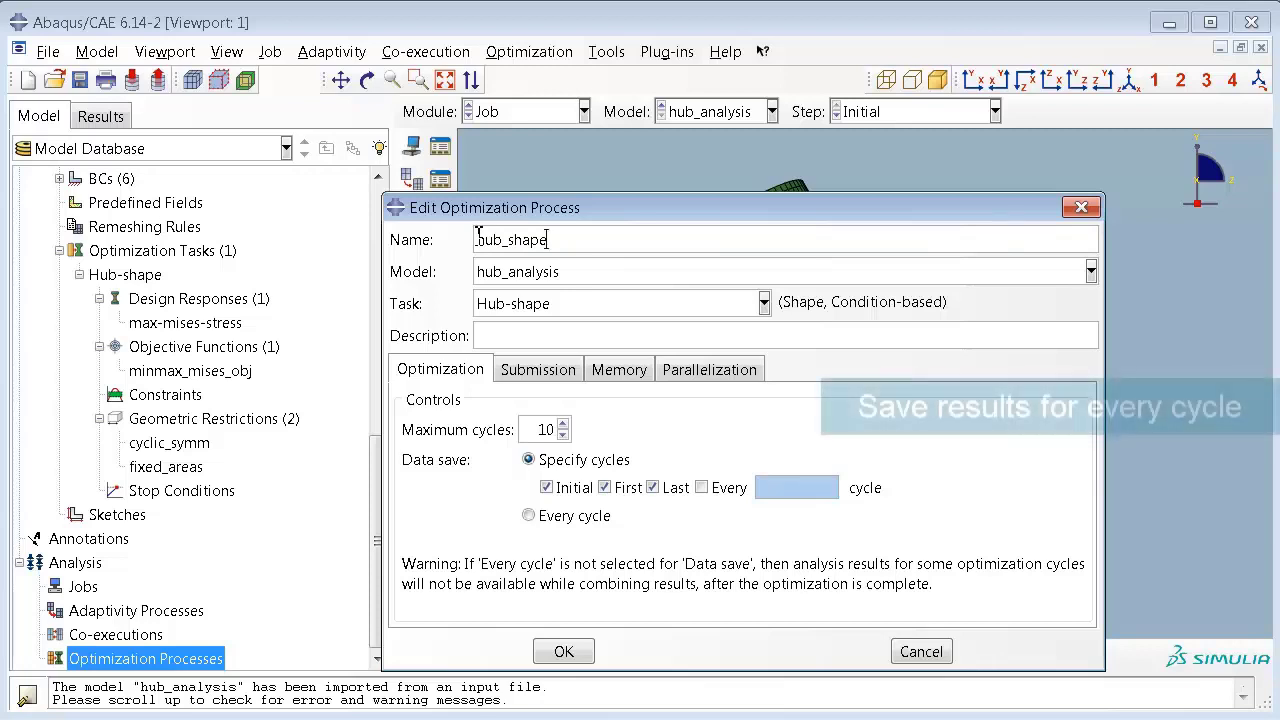
pyautogui.click(529, 516)
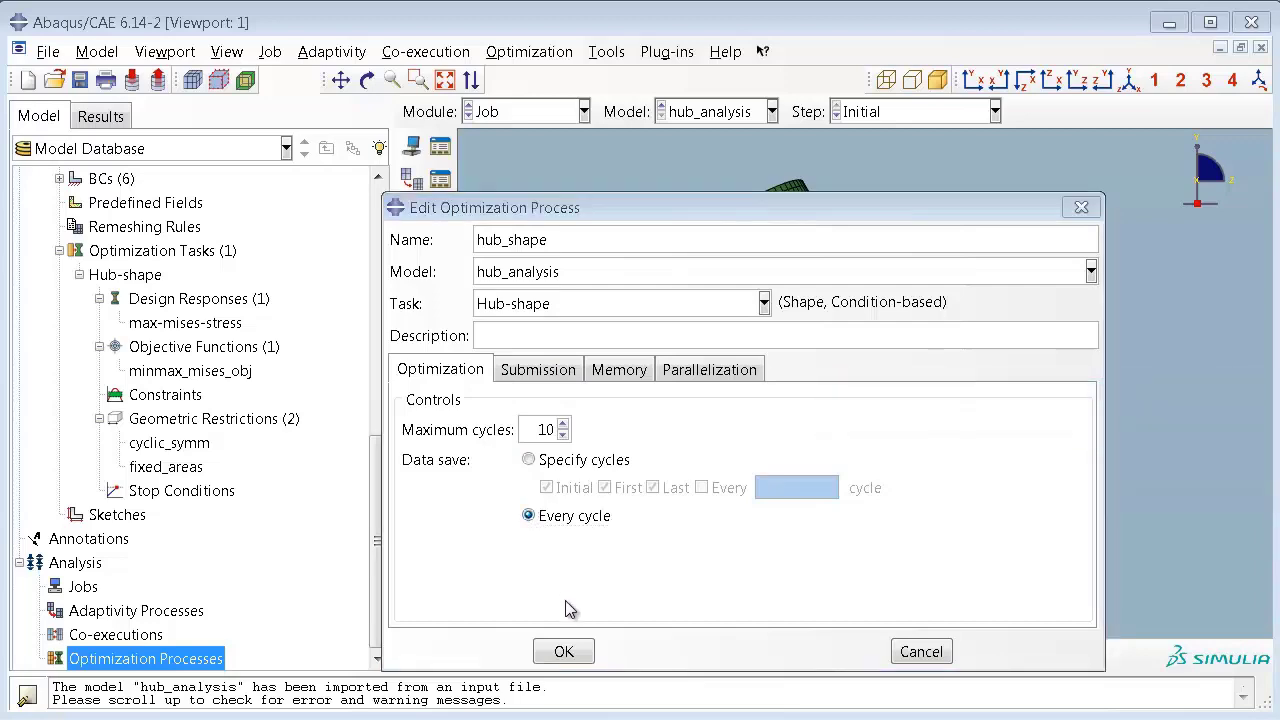
pyautogui.click(563, 655)
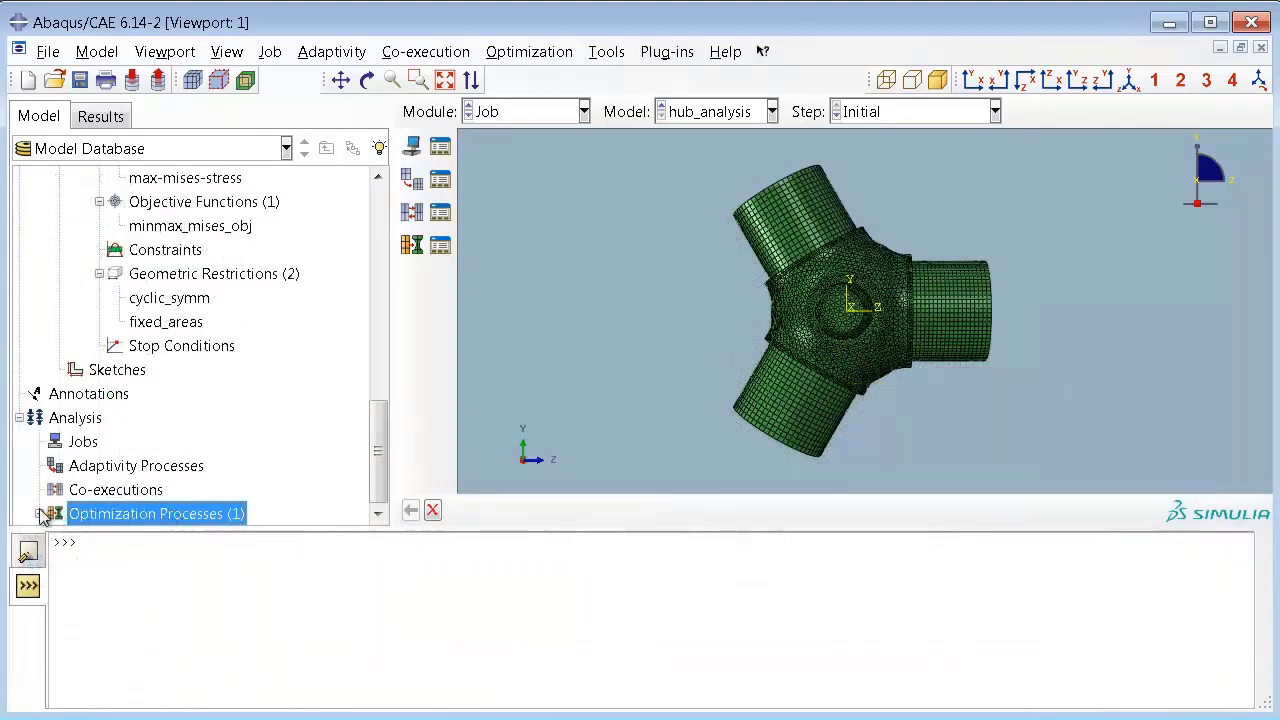
# Submit the hub_shape optimization process and let it run until it reads Completed.
pyautogui.click(39, 513)
pyautogui.click(112, 496)
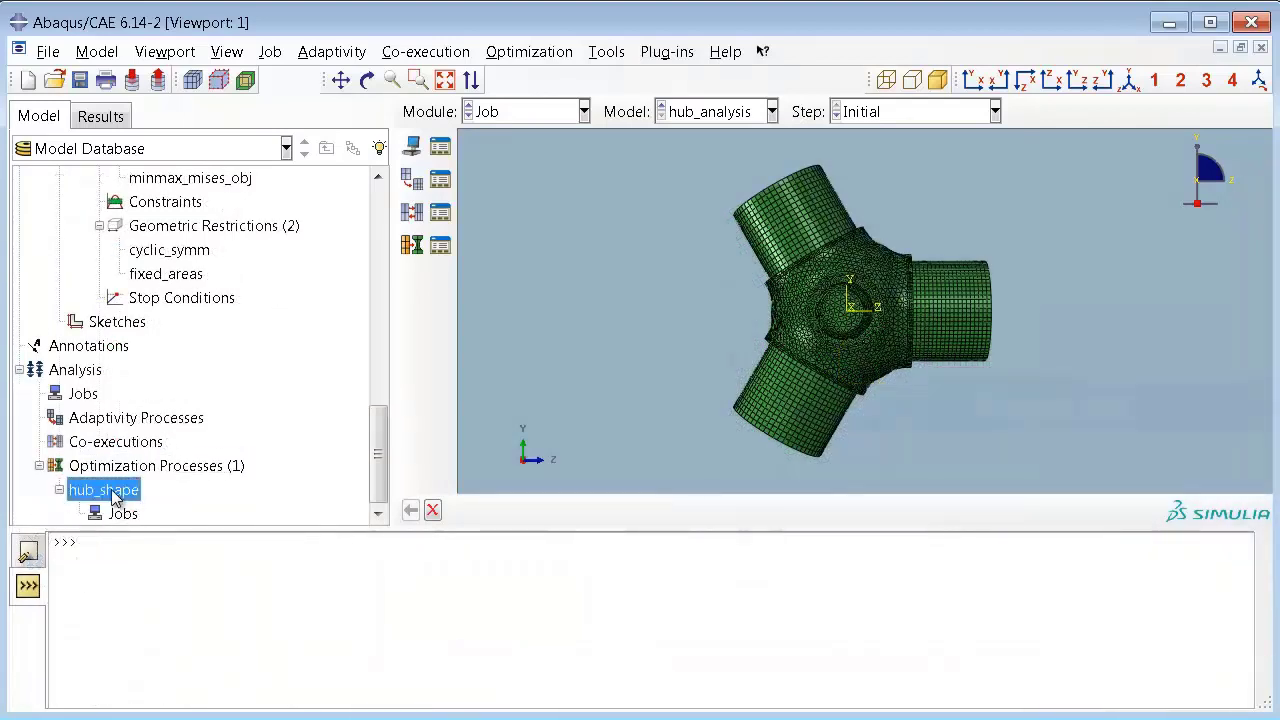
pyautogui.rightClick(112, 496)
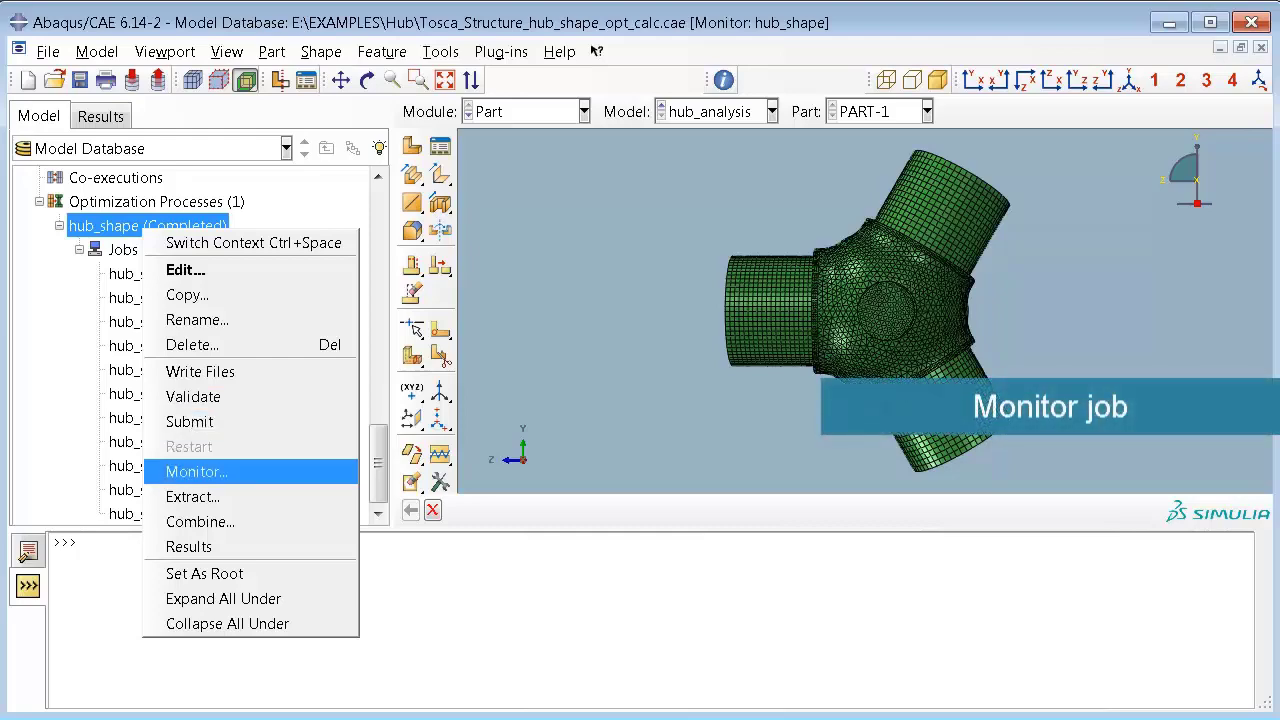
# Monitor hub_shape's per-cycle objective-function values and plot them across the 10 cycles.
pyautogui.press('Return')
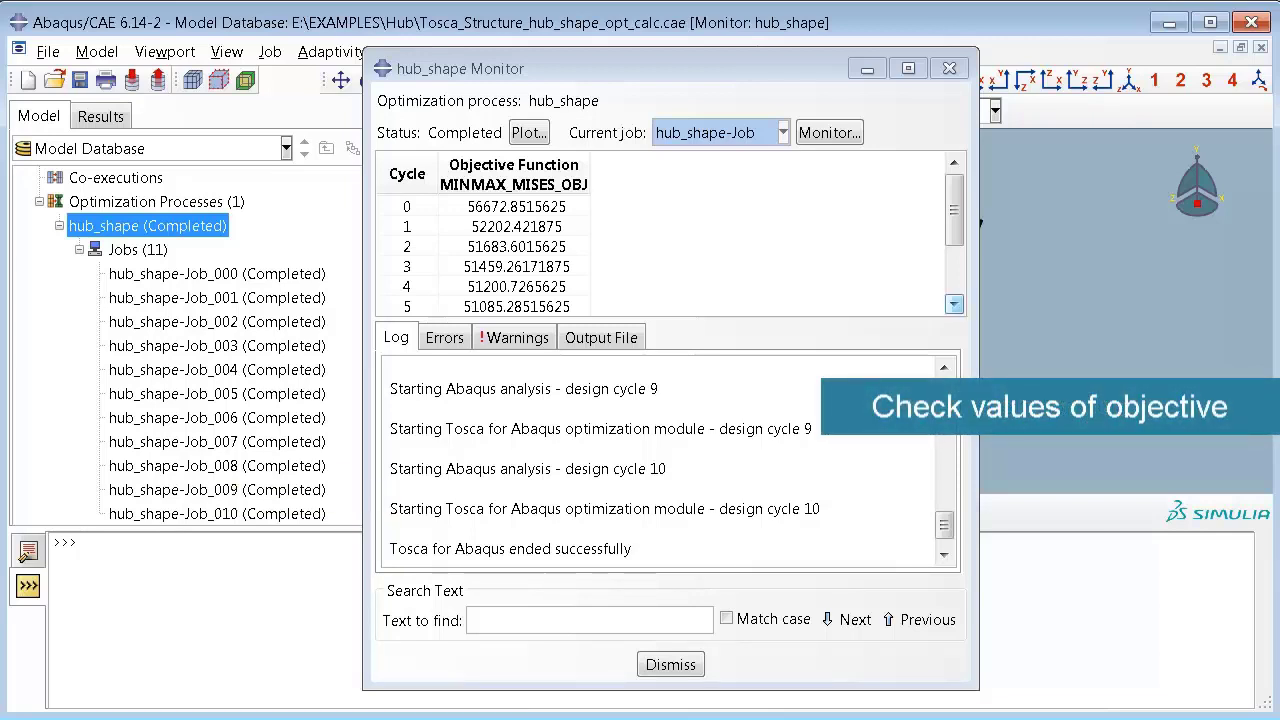
pyautogui.scroll(-5, 953, 304)
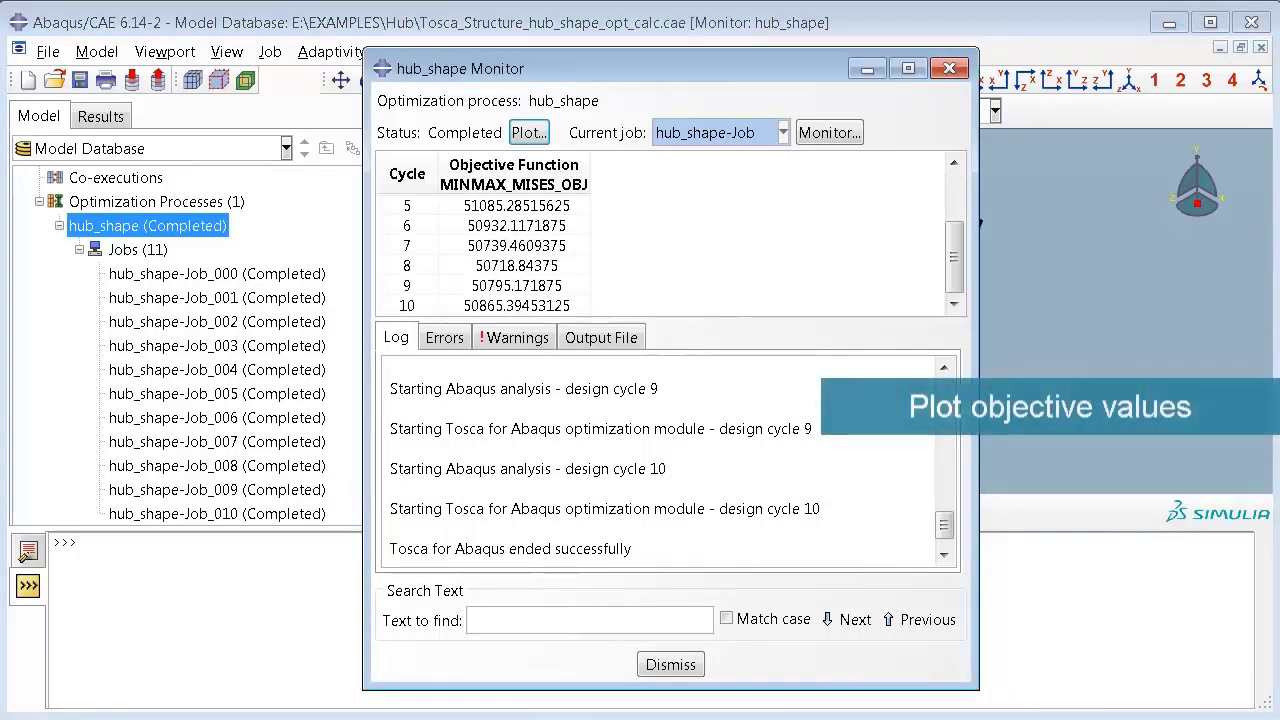
pyautogui.click(529, 132)
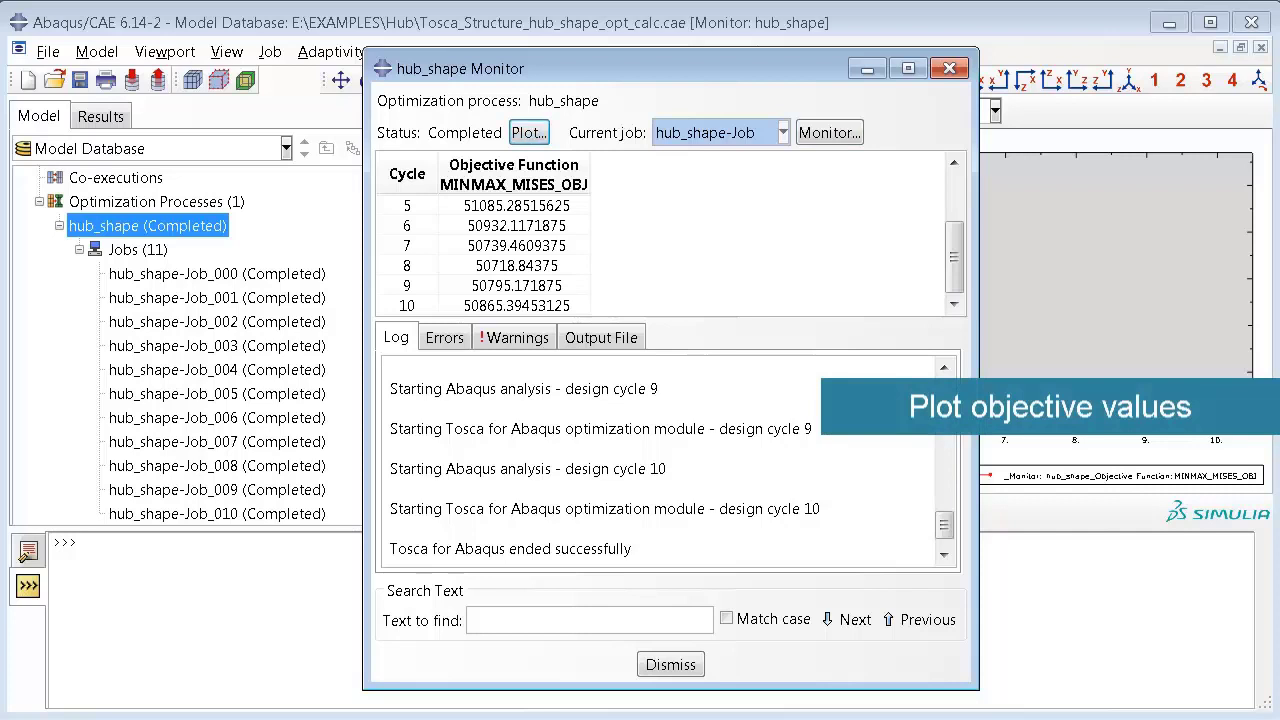
pyautogui.click(867, 68)
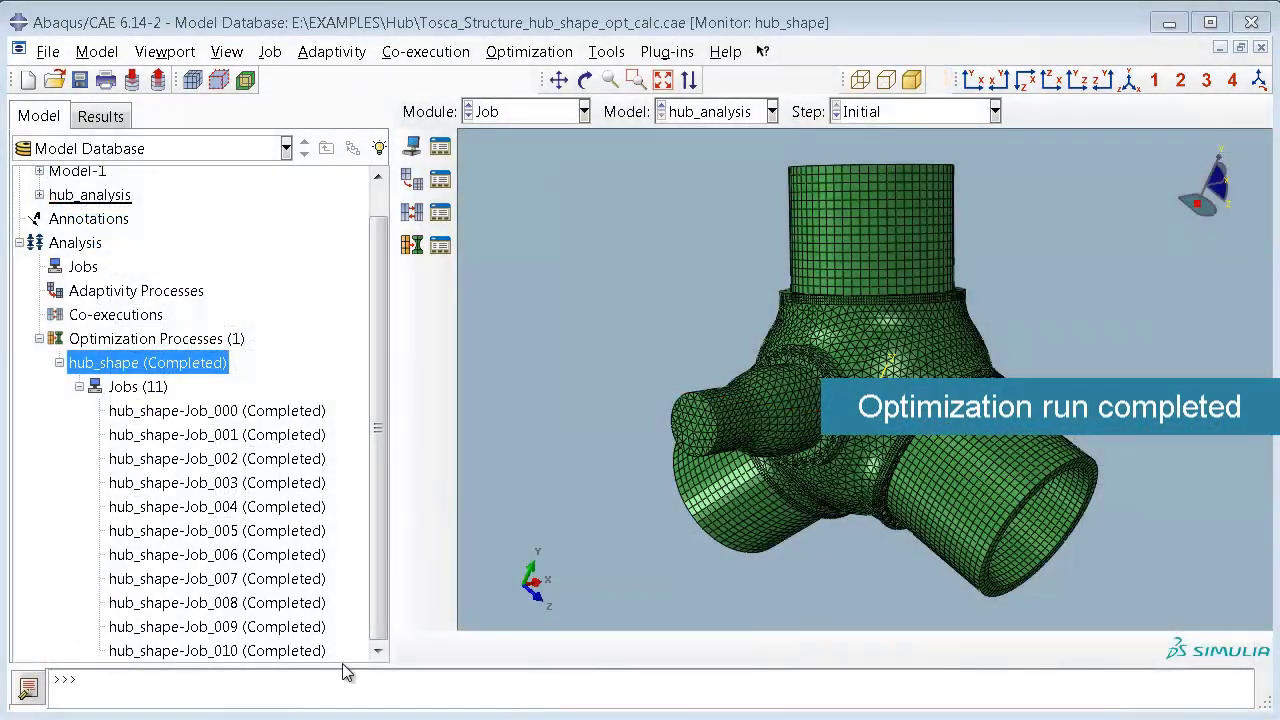
# Combine all hub_shape optimization cycles (0–10) into a single results ODB and close the log.
pyautogui.rightClick(141, 370)
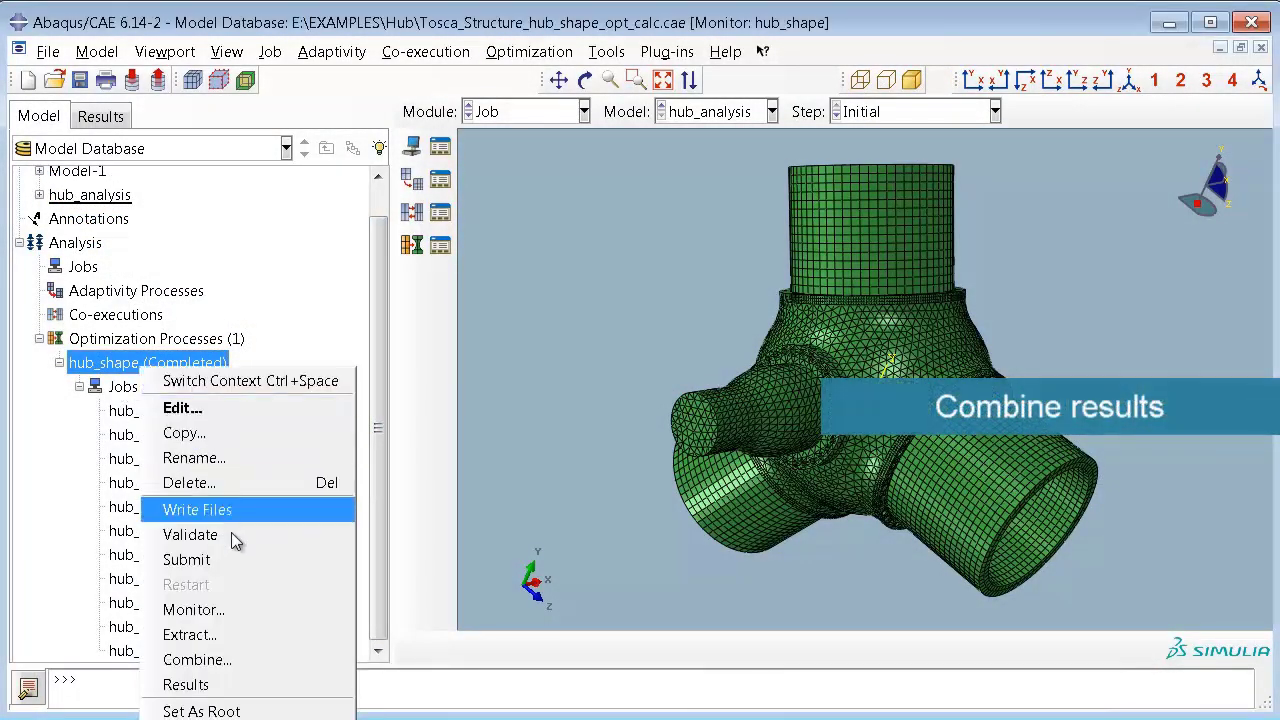
pyautogui.click(240, 663)
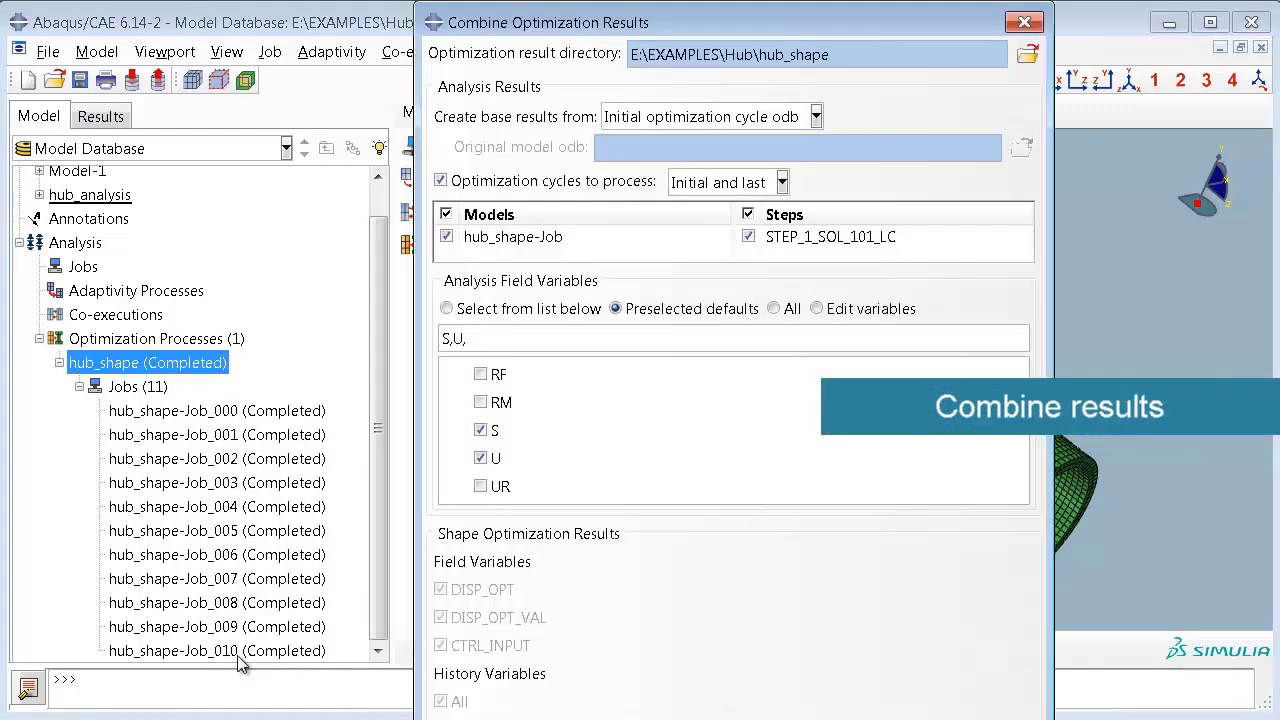
pyautogui.click(782, 183)
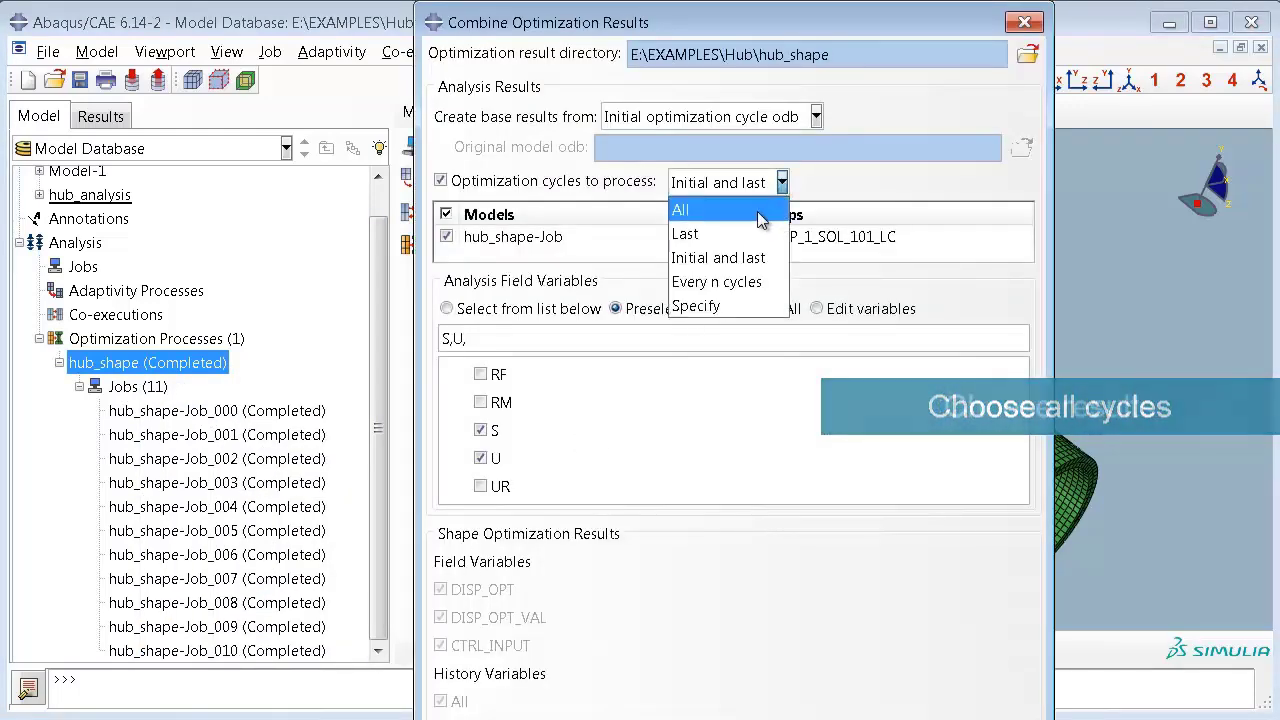
pyautogui.click(758, 213)
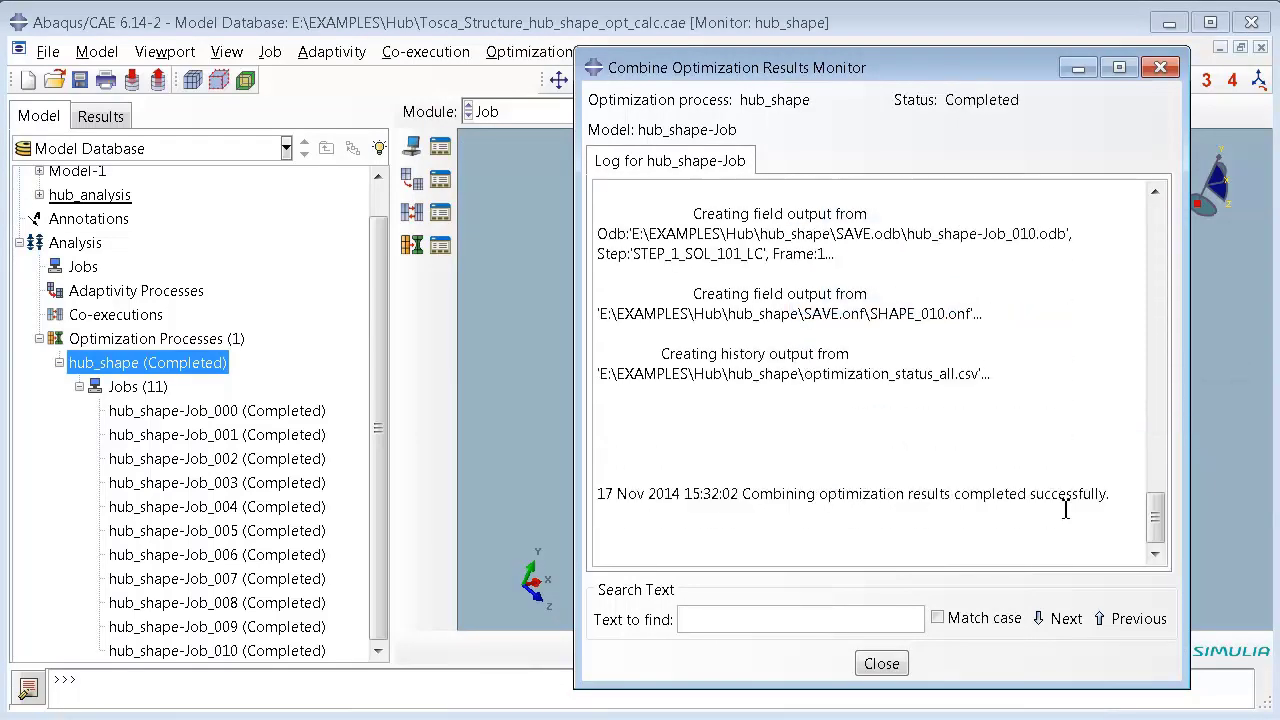
pyautogui.click(905, 666)
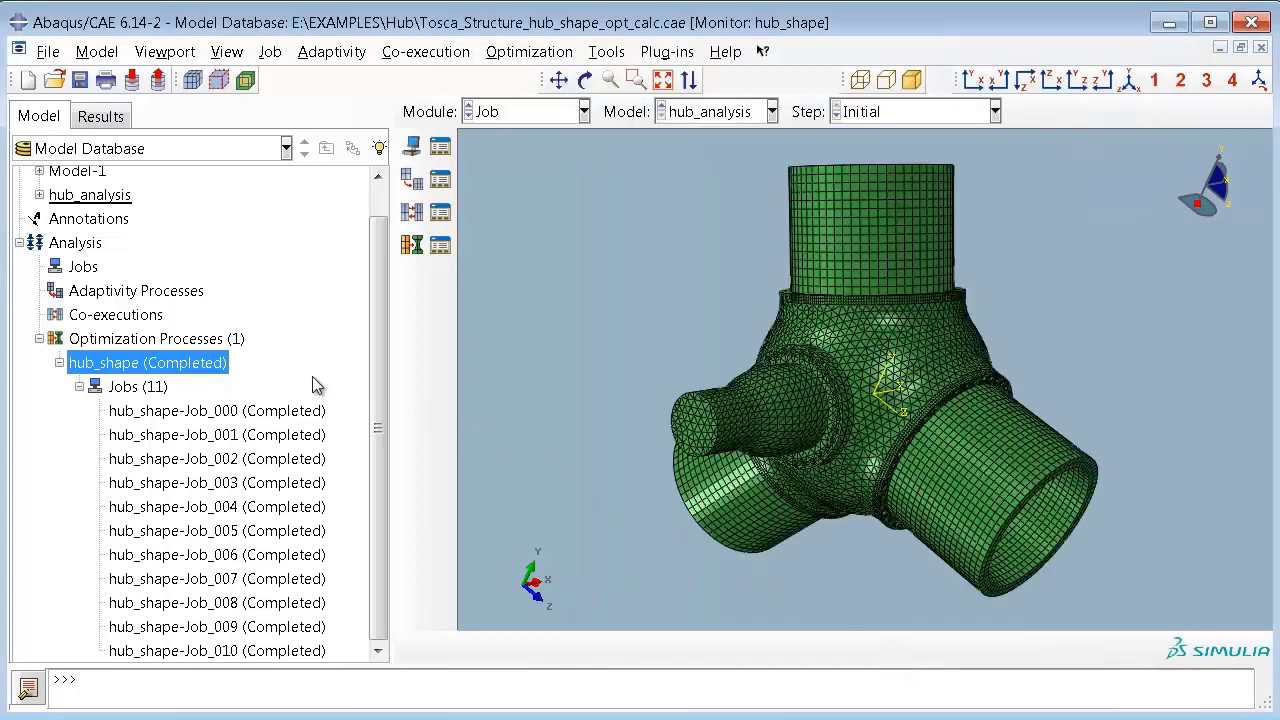
# Open the combined hub_shape results in Visualization at the first design cycle.
pyautogui.rightClick(202, 368)
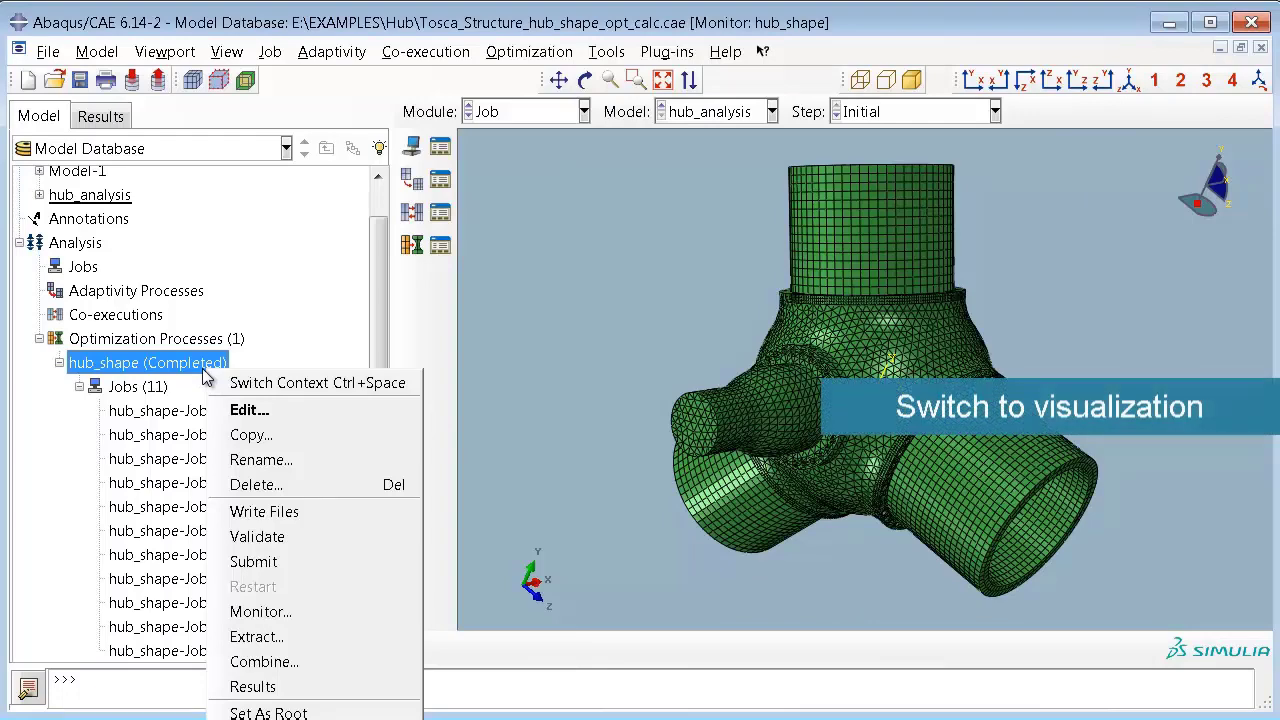
pyautogui.click(314, 690)
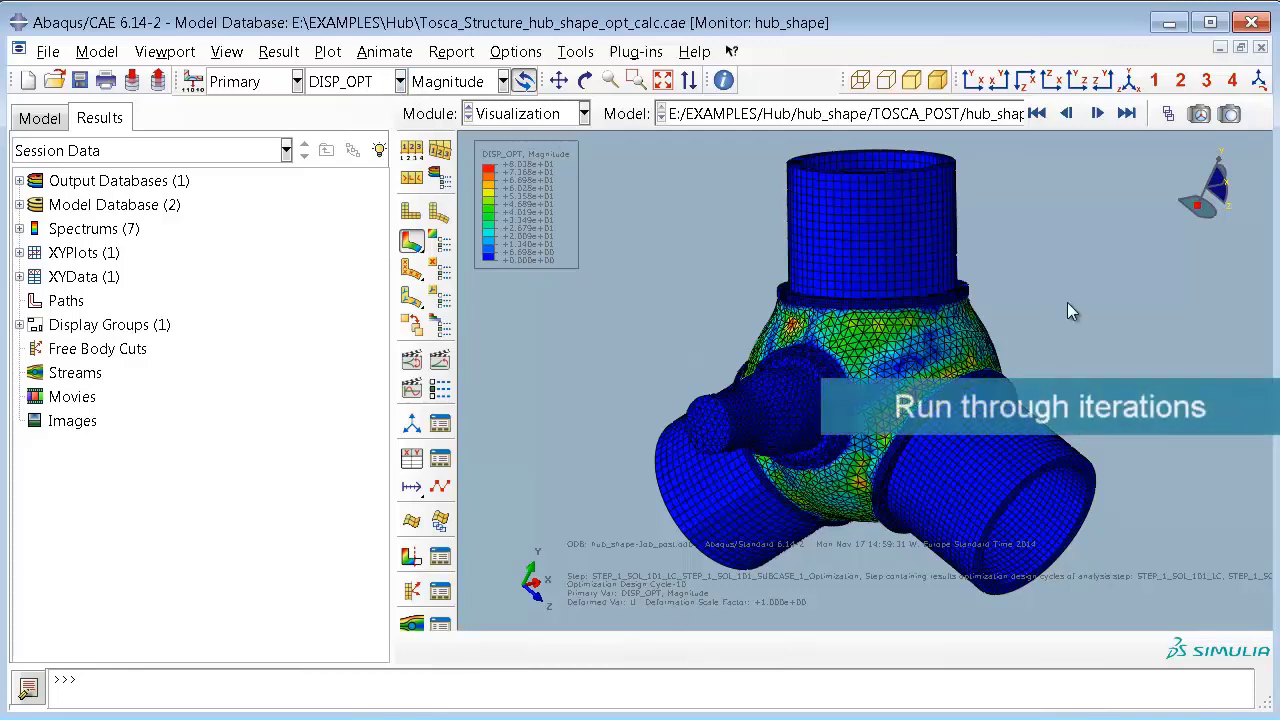
pyautogui.click(1037, 115)
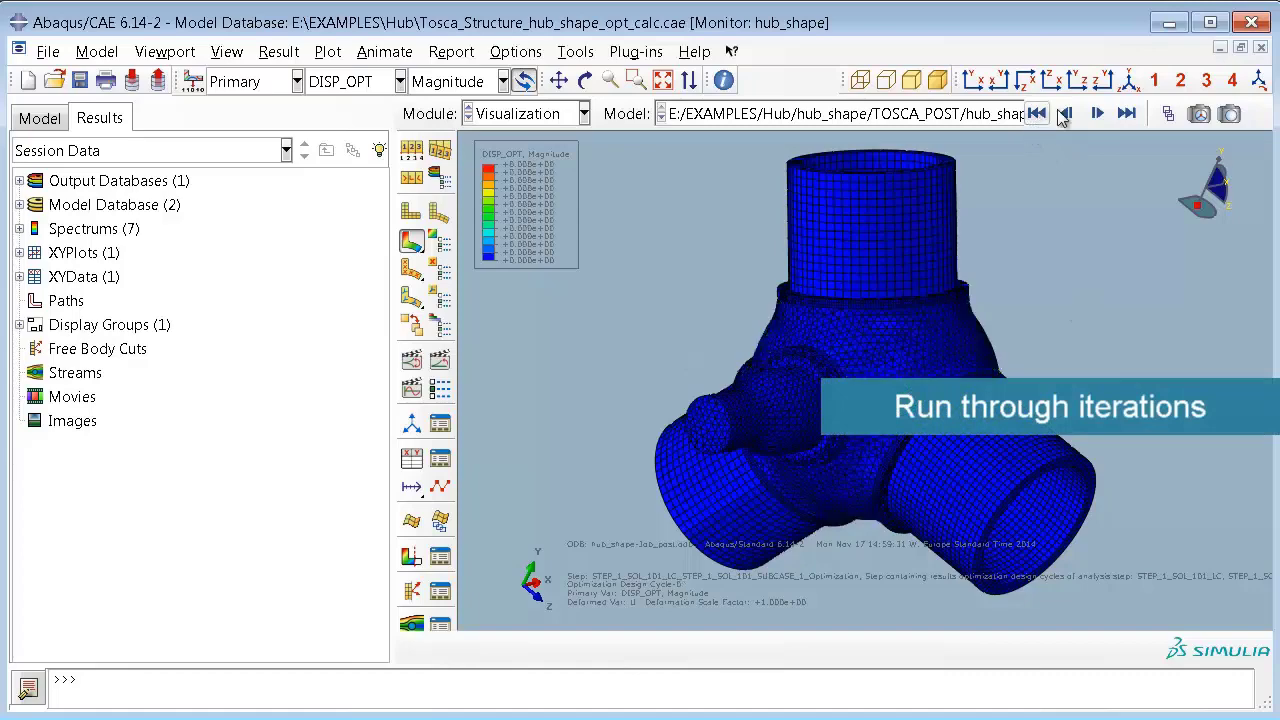
# Step the DISP_OPT magnitude contours cycle by cycle up to Design Cycle 10.
pyautogui.click(1097, 114)
pyautogui.click(1097, 114)
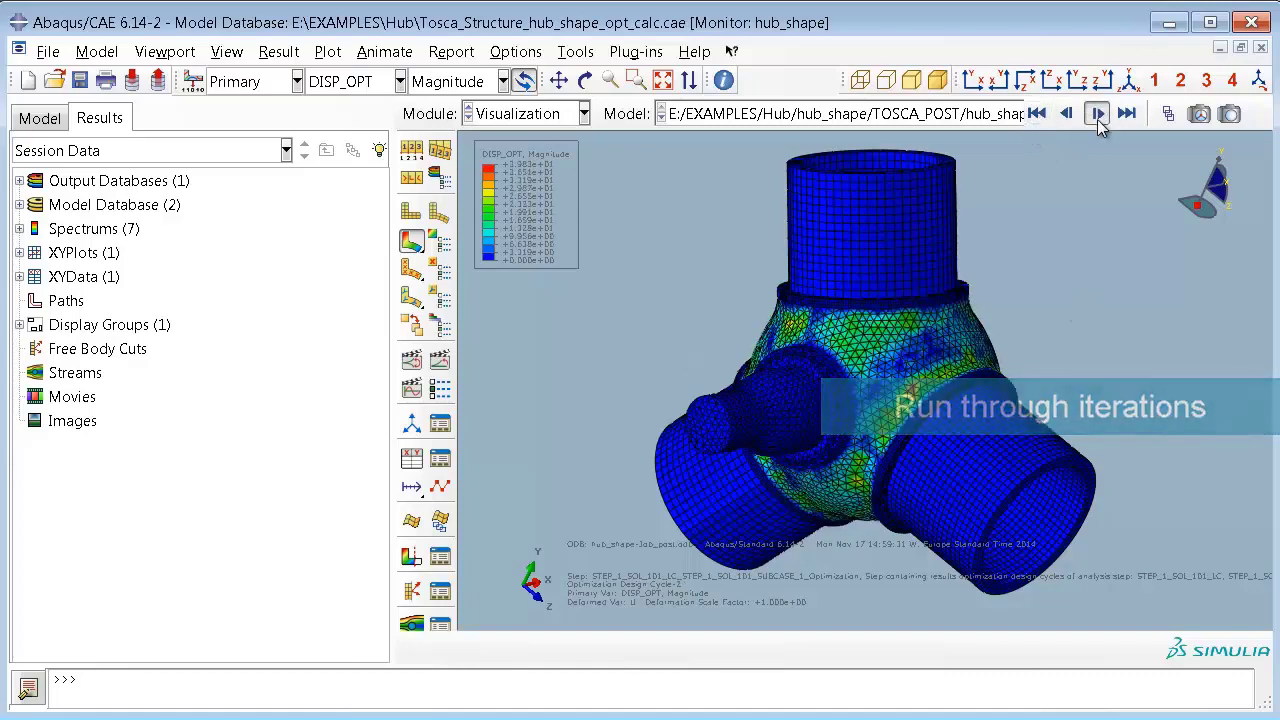
pyautogui.click(1097, 114)
pyautogui.click(1097, 114)
pyautogui.click(1097, 114)
pyautogui.click(1097, 114)
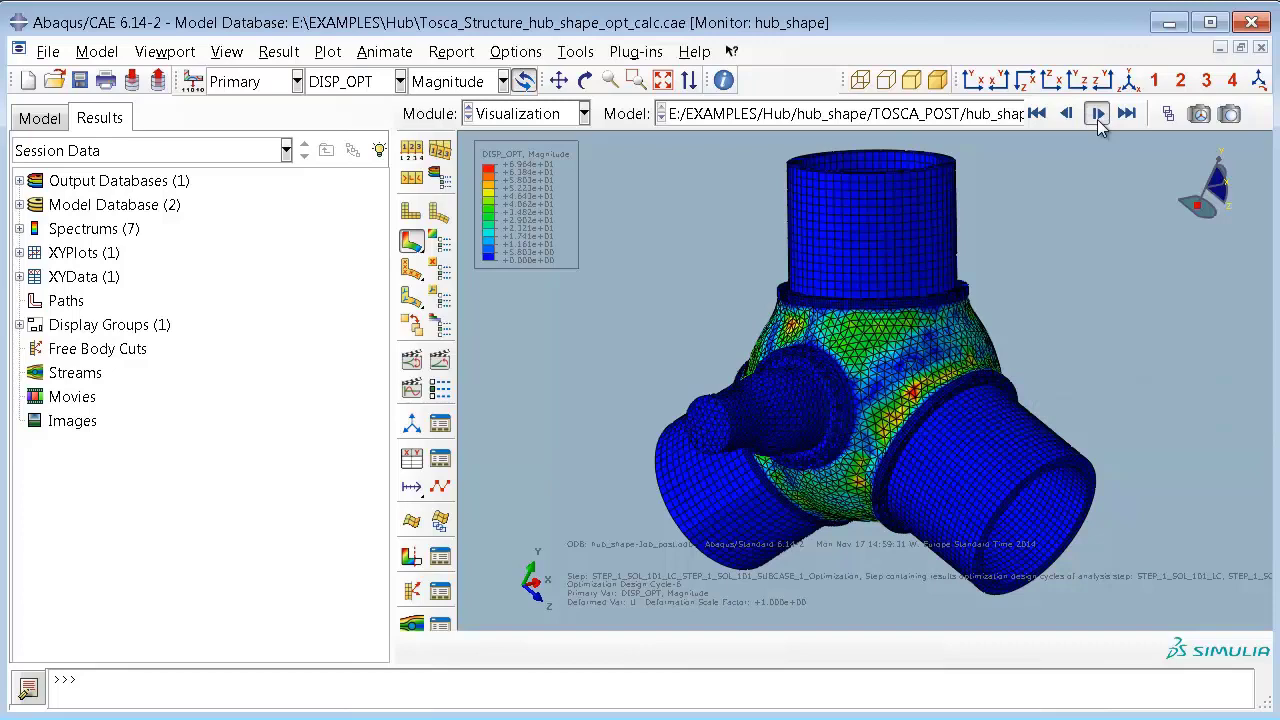
pyautogui.click(1097, 114)
pyautogui.click(1097, 114)
pyautogui.click(1097, 114)
pyautogui.click(1097, 114)
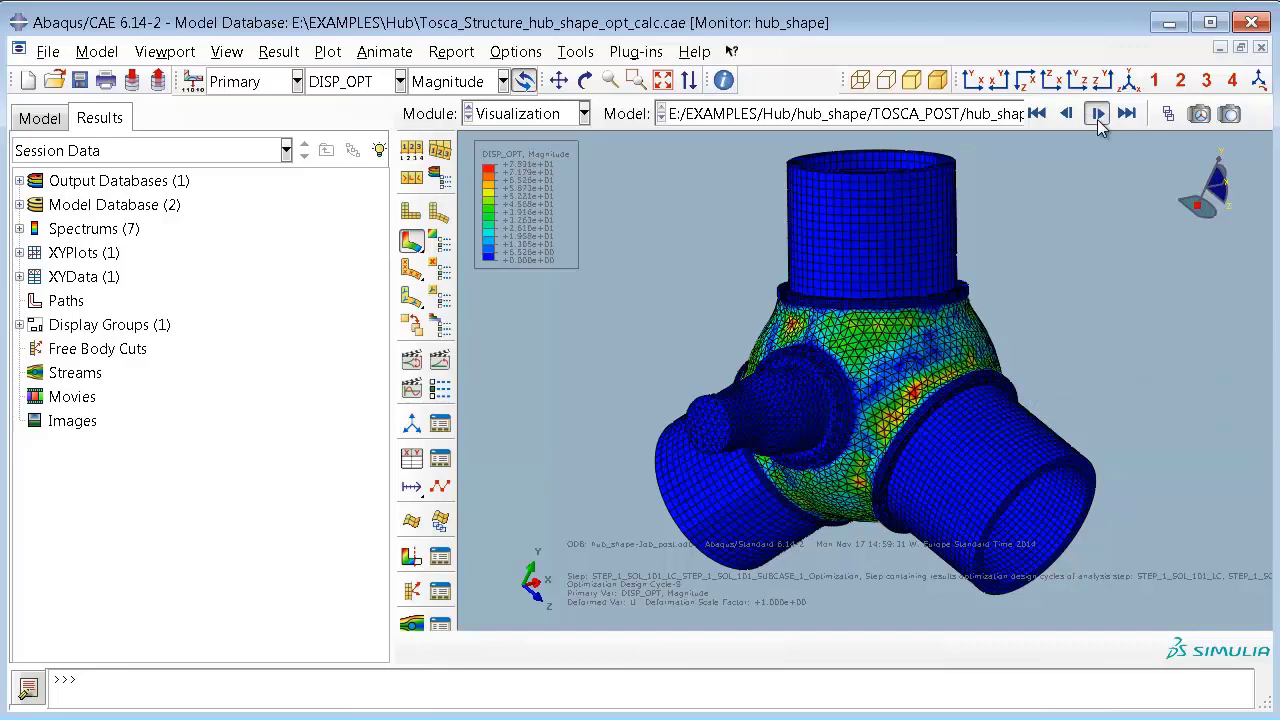
pyautogui.click(1097, 114)
# Switch the contour field to S, Mises and go back to Design Cycle 0.
pyautogui.click(399, 81)
pyautogui.click(400, 205)
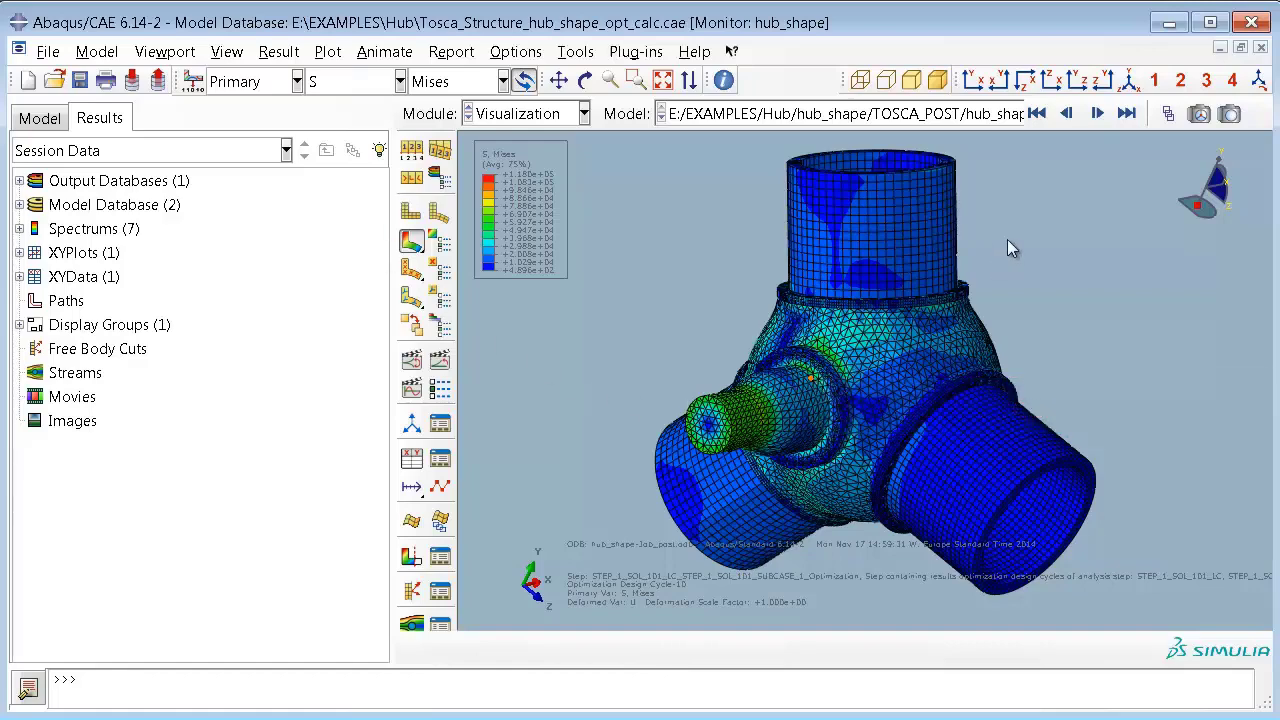
pyautogui.click(1040, 114)
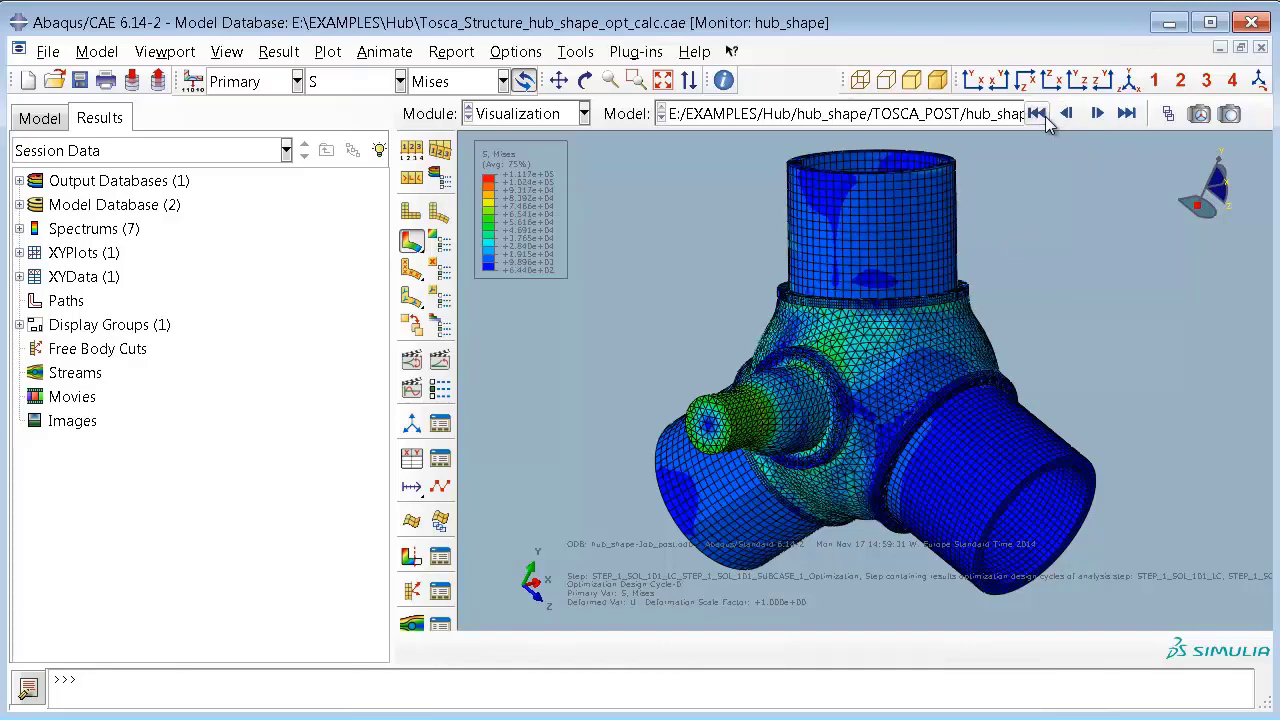